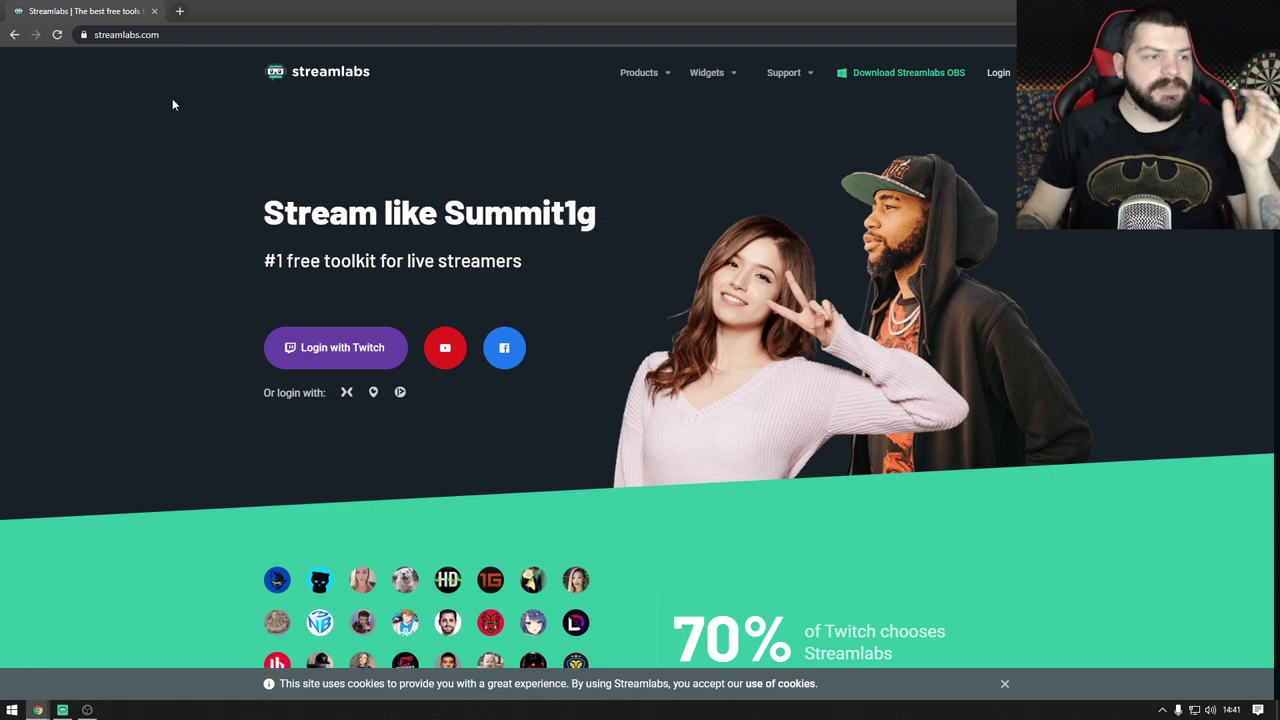
Step: Log in to Streamlabs with Twitch and browse the account menu's interface language list
click(352, 354)
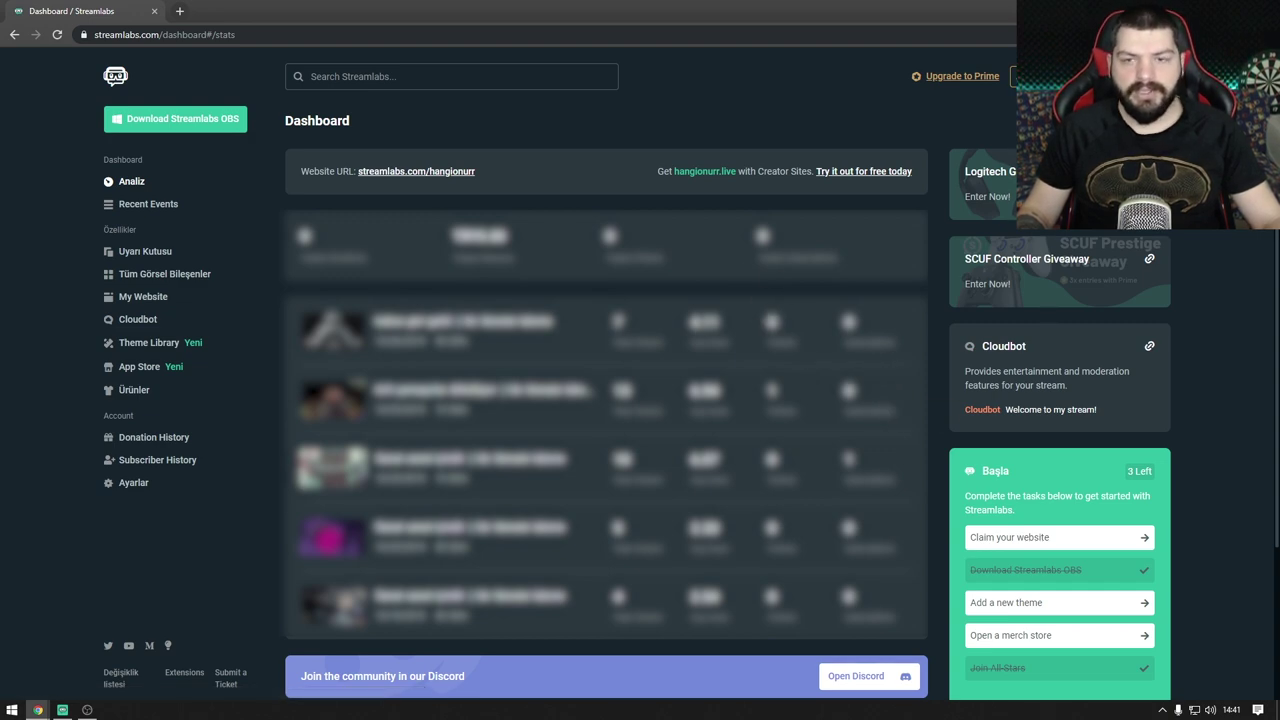
click(1030, 76)
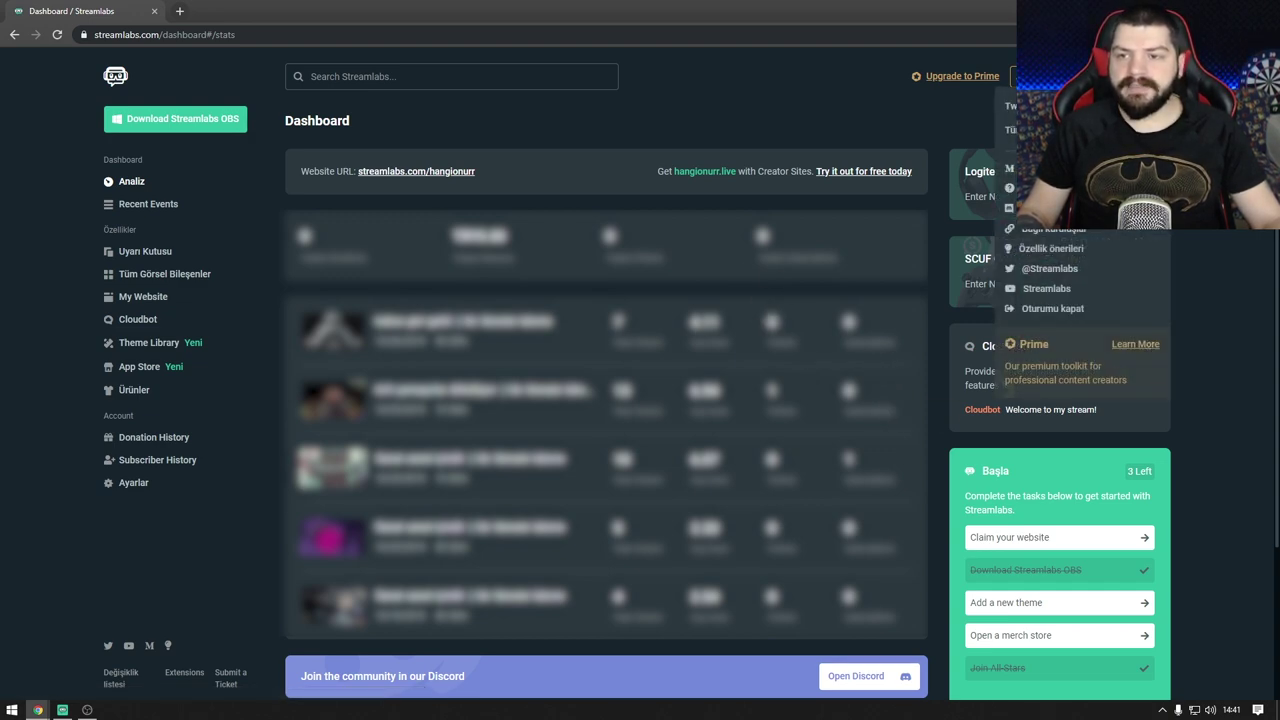
click(1030, 130)
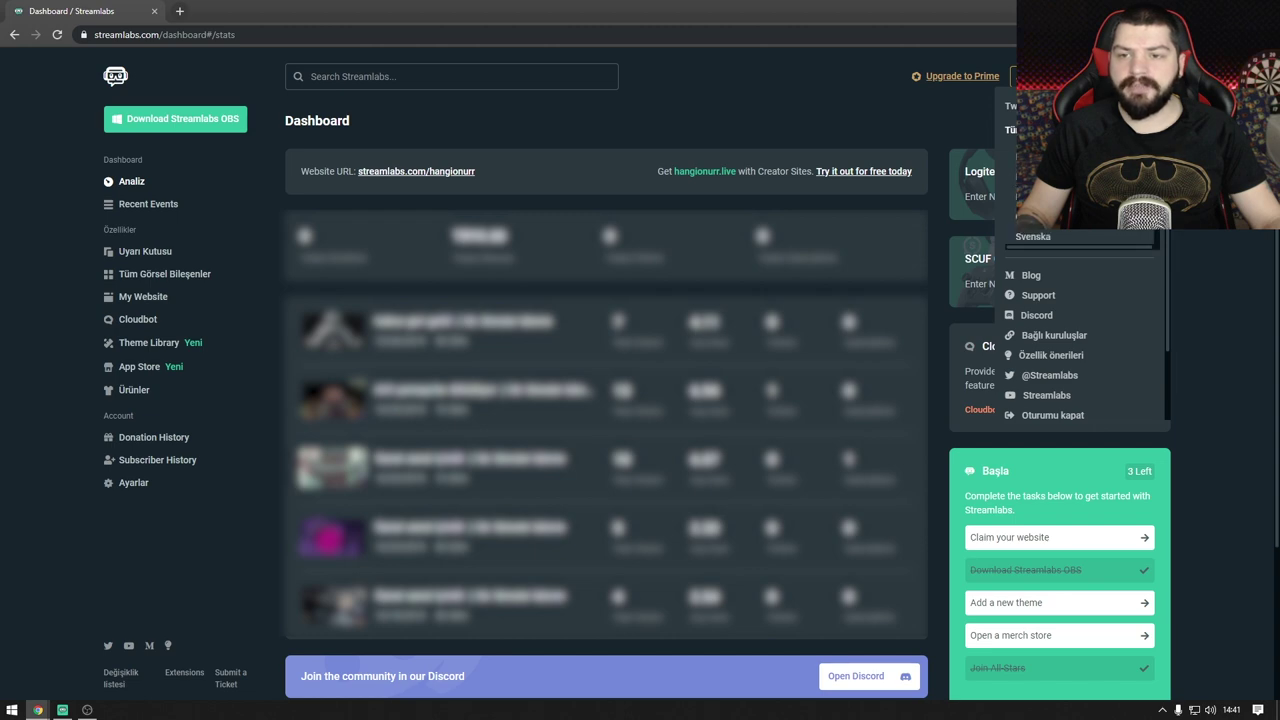
scroll(1080, 180, down, 1)
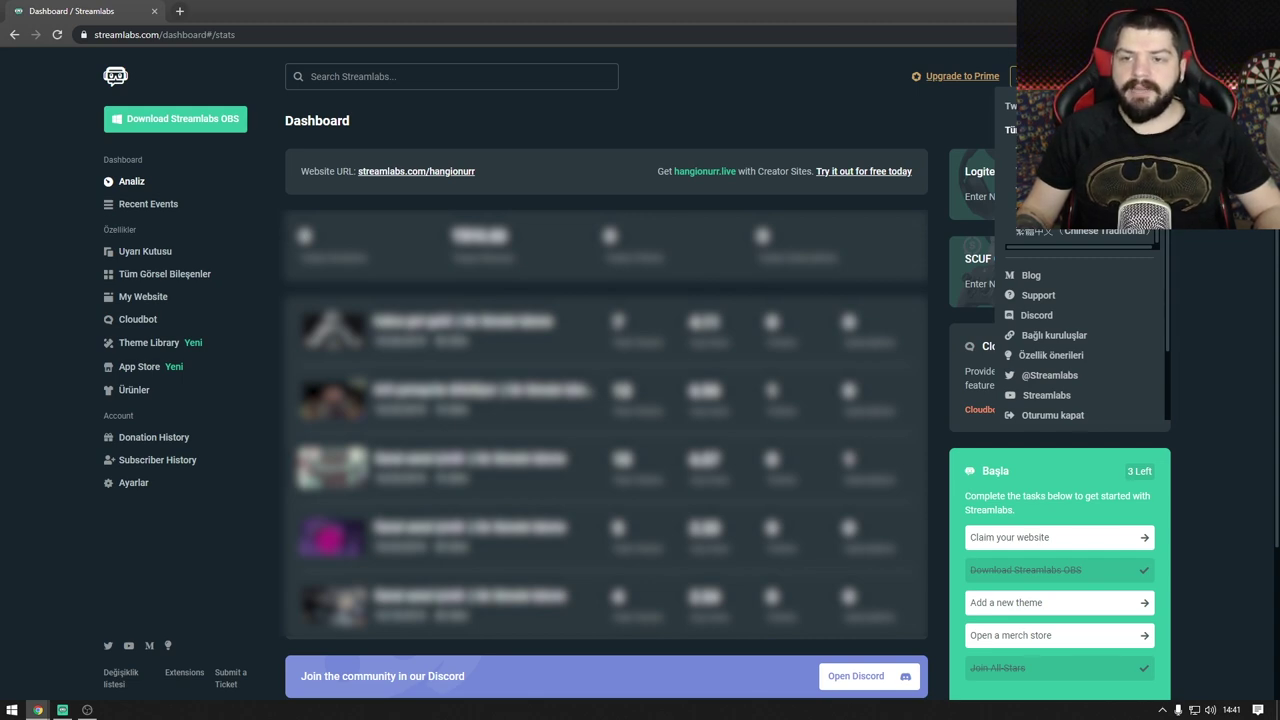
scroll(1080, 330, down, 1)
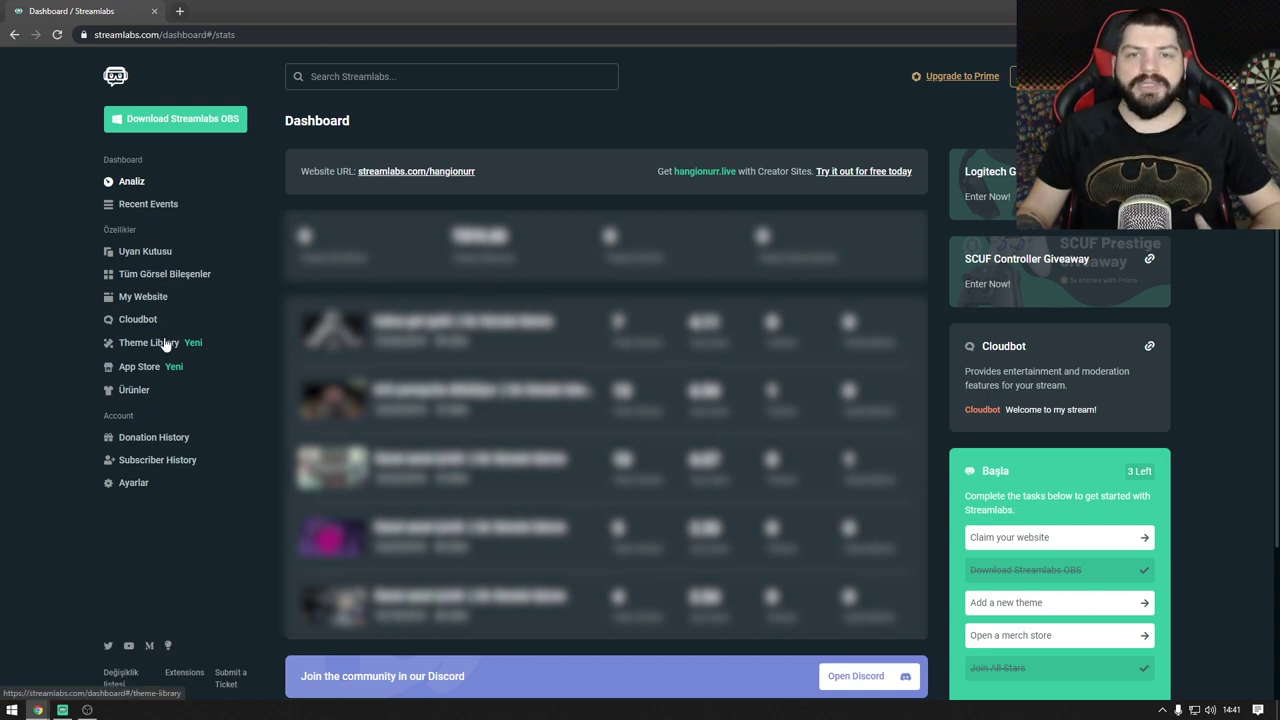
Step: Open Uyarı Kutusu and review its Genel Ayarlar: #00ff00 background, 2s alert delay
click(139, 255)
scroll(720, 268, down, 2)
scroll(622, 262, up, 2)
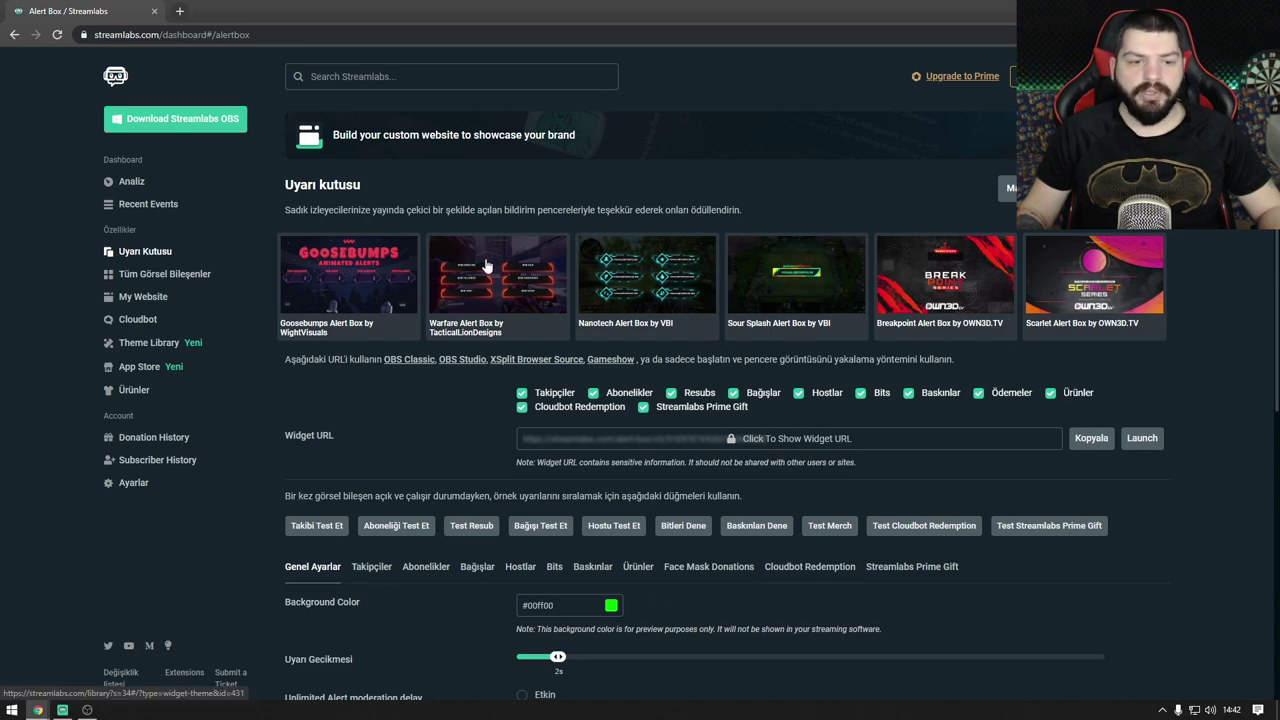
scroll(485, 262, down, 2)
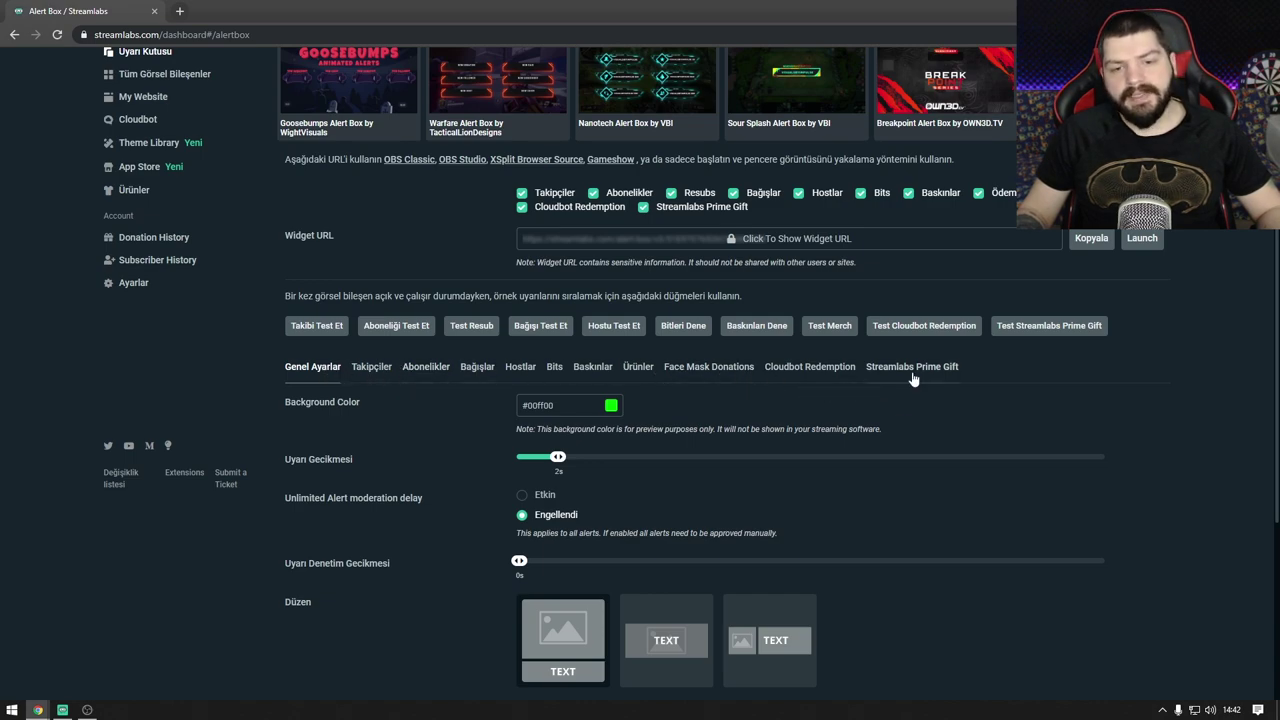
right_click(882, 405)
click(853, 408)
scroll(726, 402, down, 3)
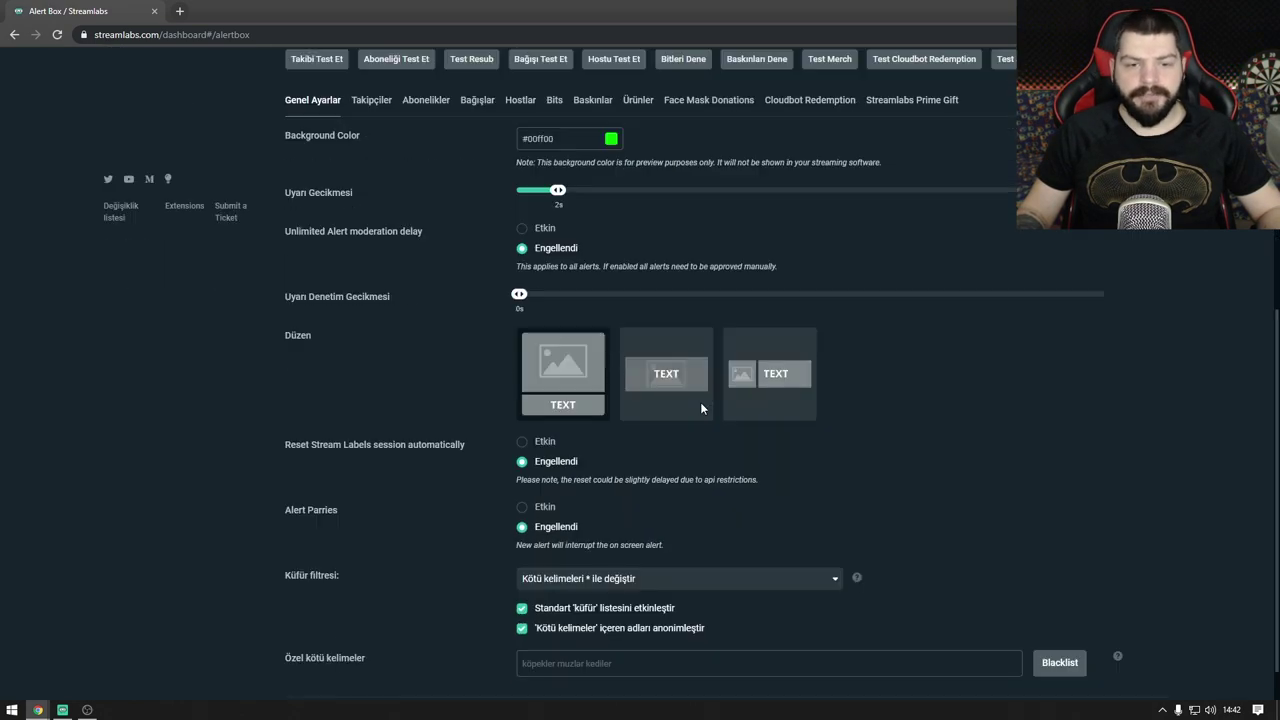
scroll(687, 402, up, 4)
scroll(687, 402, down, 3)
scroll(560, 449, up, 3)
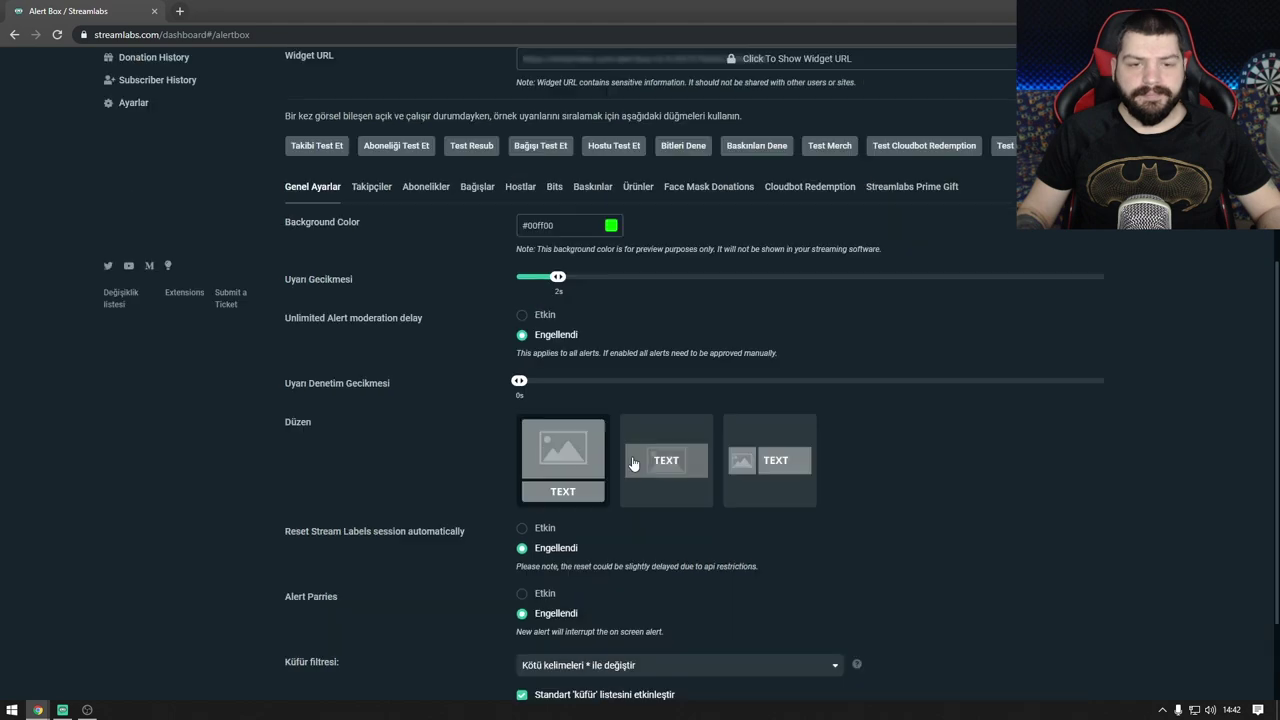
scroll(638, 470, down, 3)
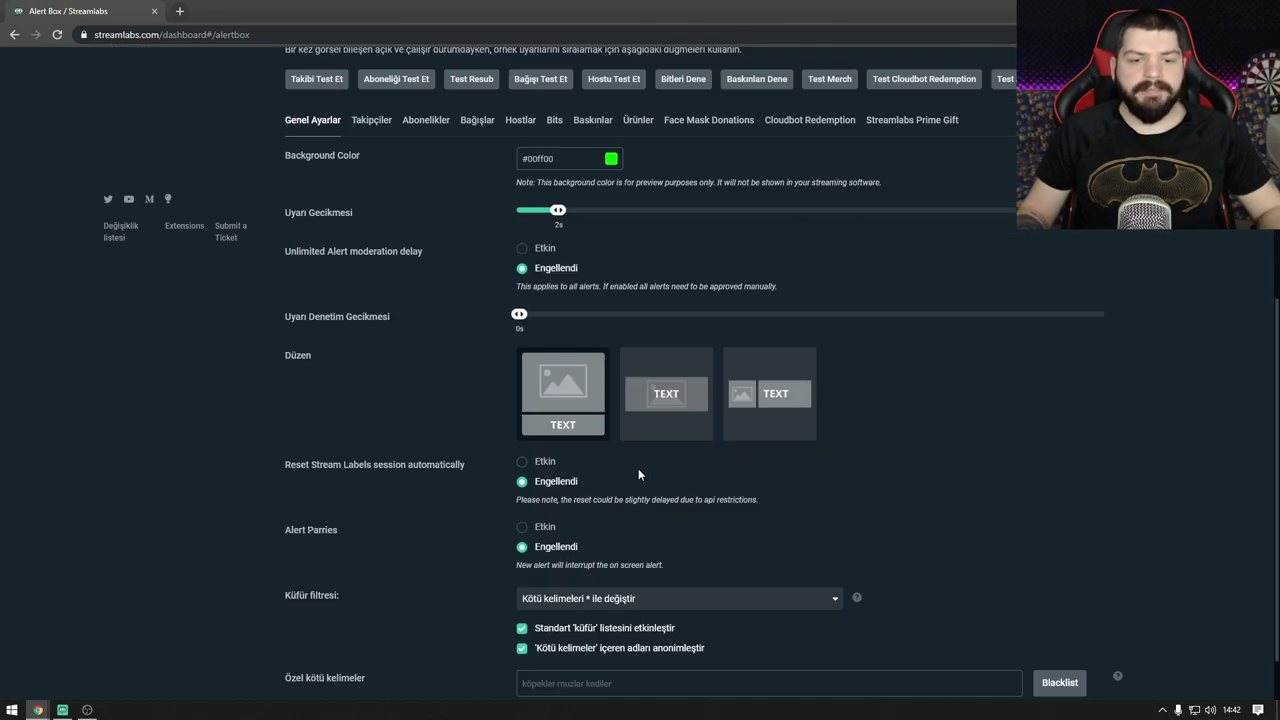
scroll(638, 468, up, 3)
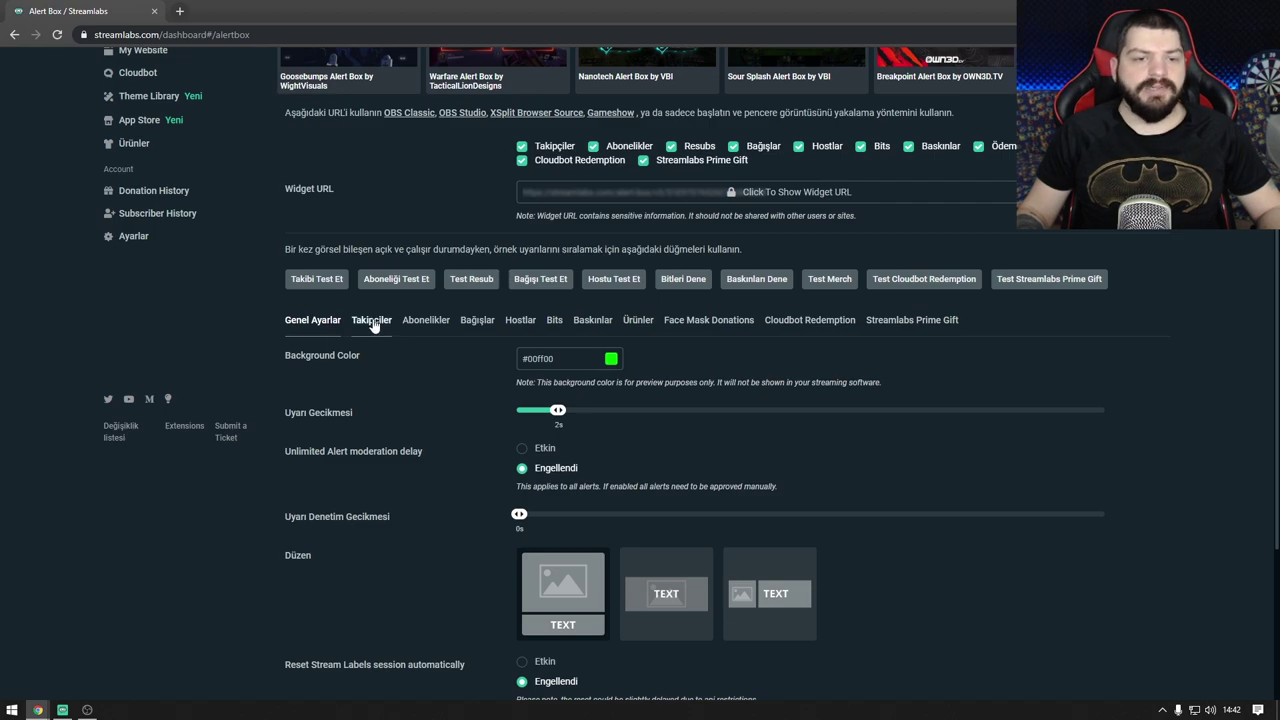
Step: Review the Takipçiler alert options: message template, giphy.gif image, 100% sound volume, 5s duration
click(372, 320)
scroll(372, 320, up, 5)
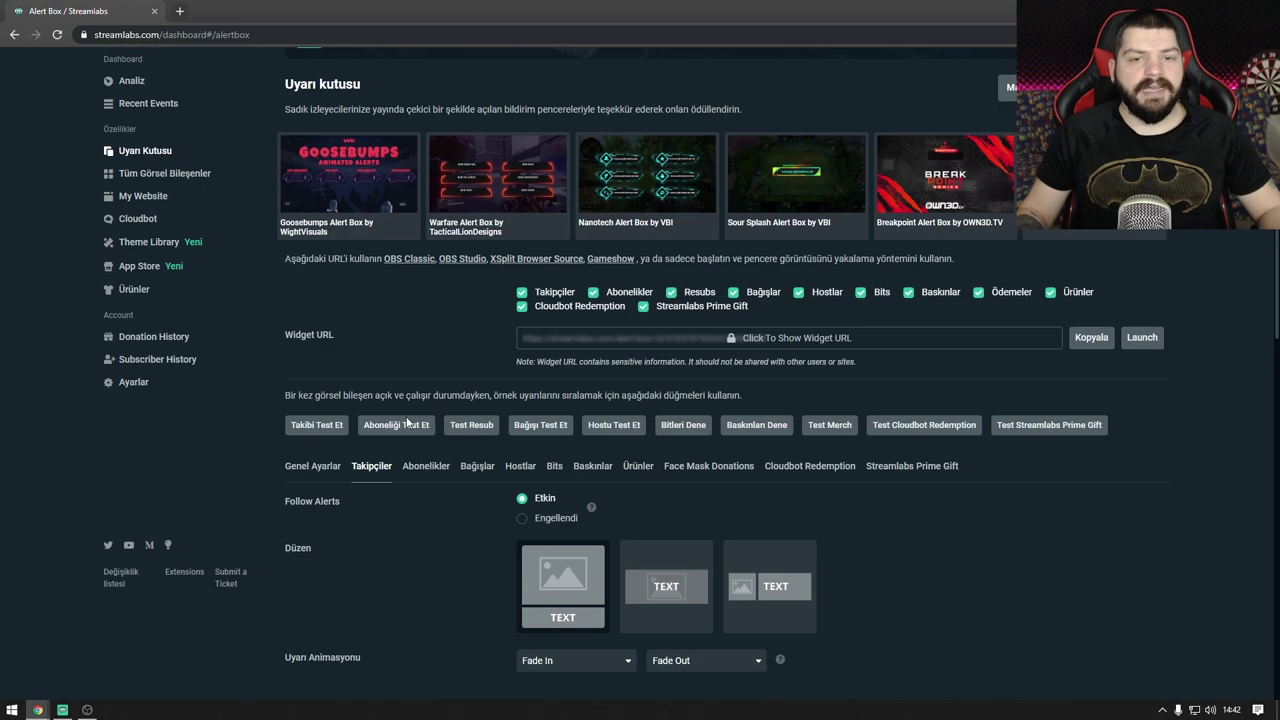
scroll(407, 422, down, 4)
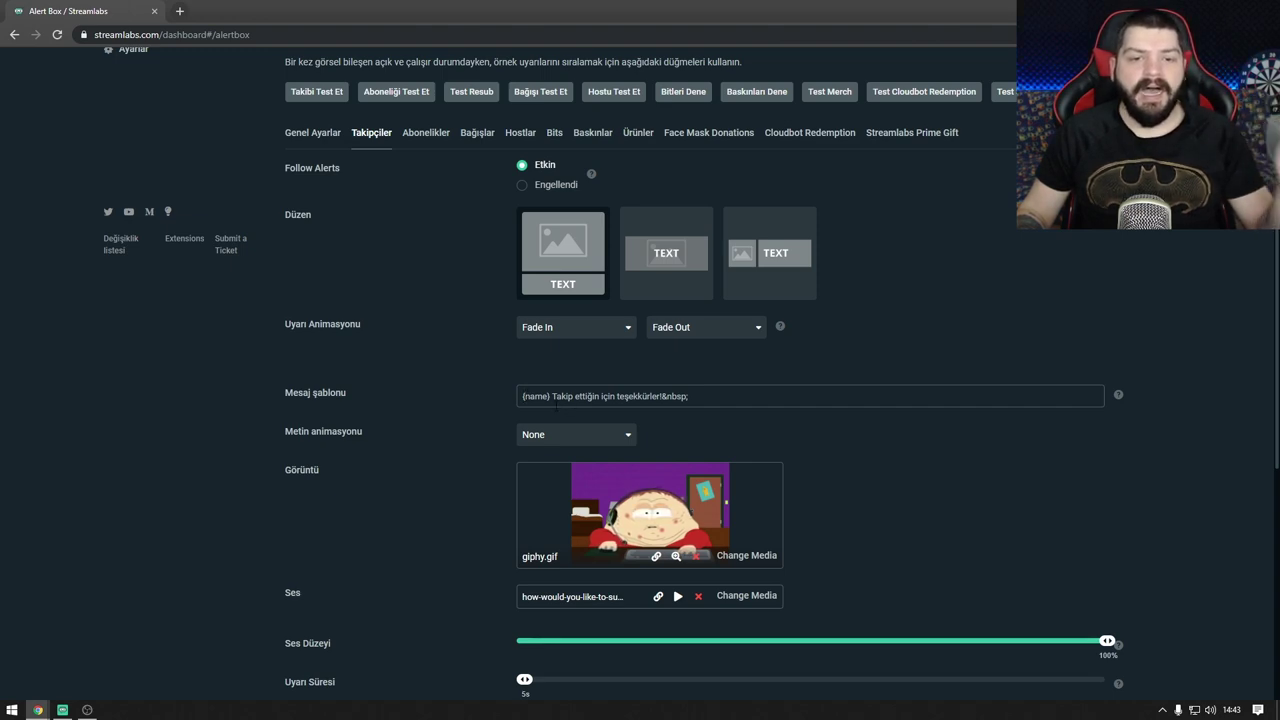
drag(587, 396, 662, 396)
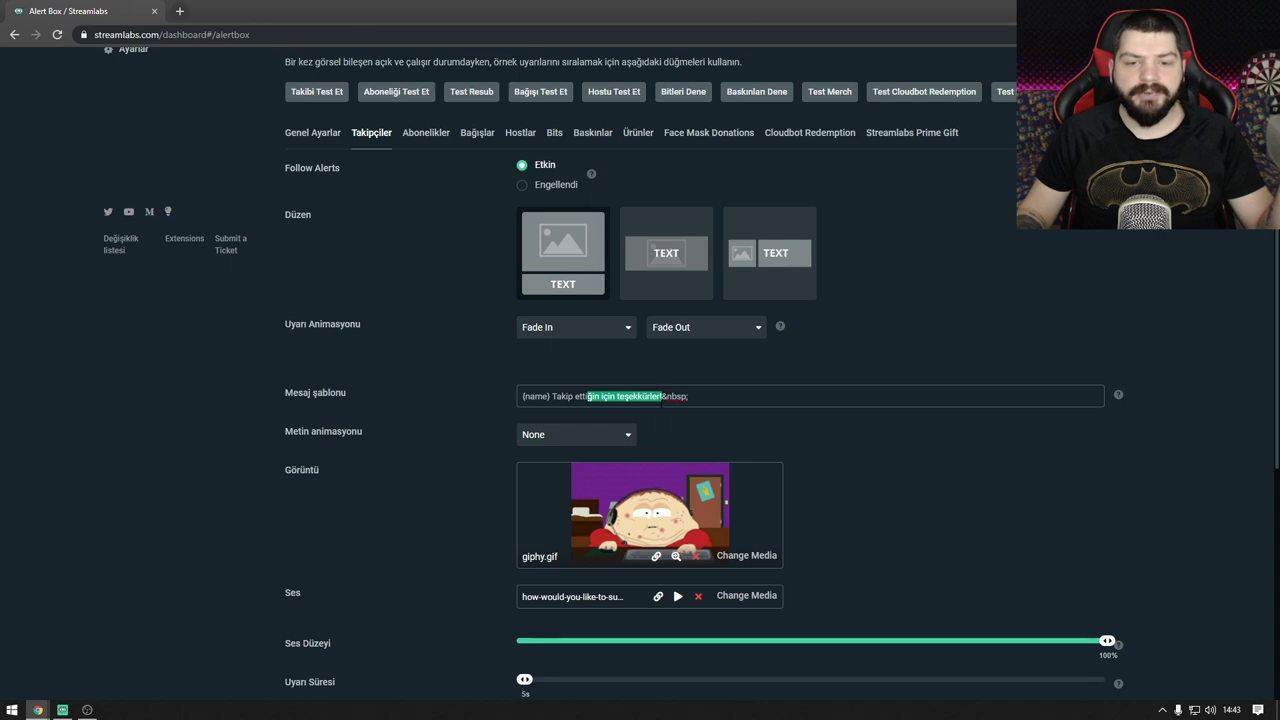
click(735, 450)
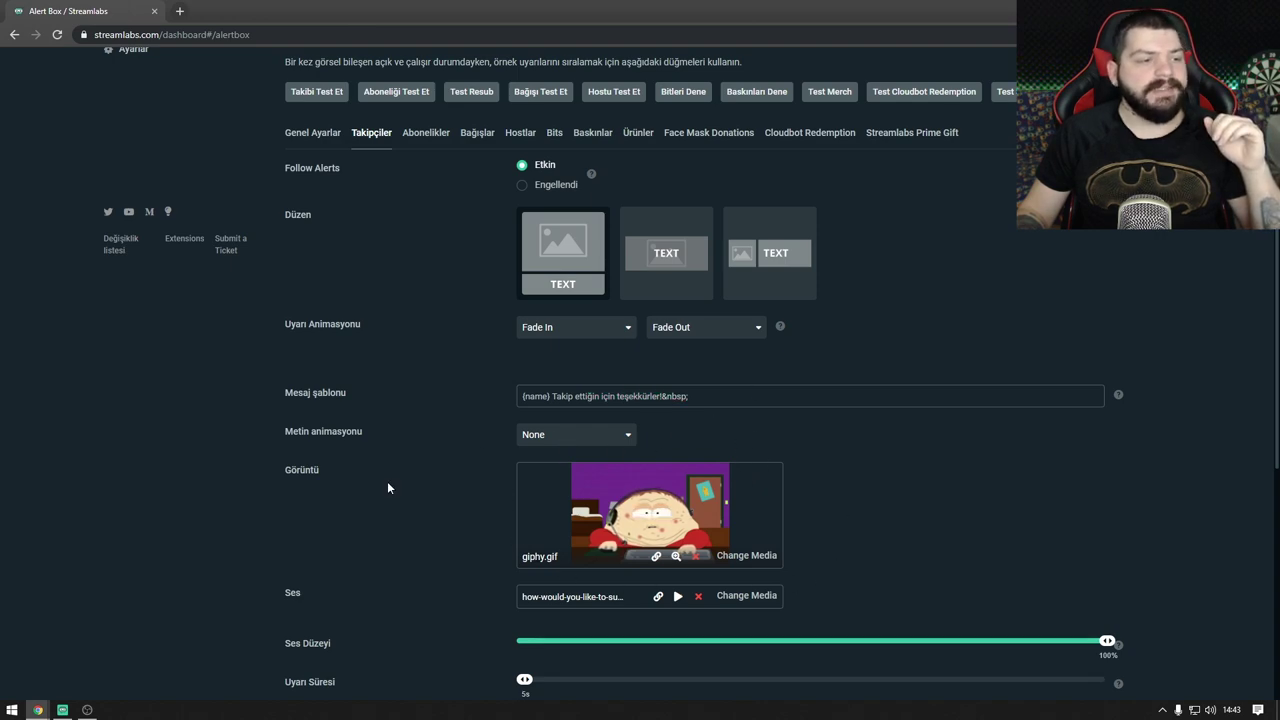
scroll(740, 568, down, 2)
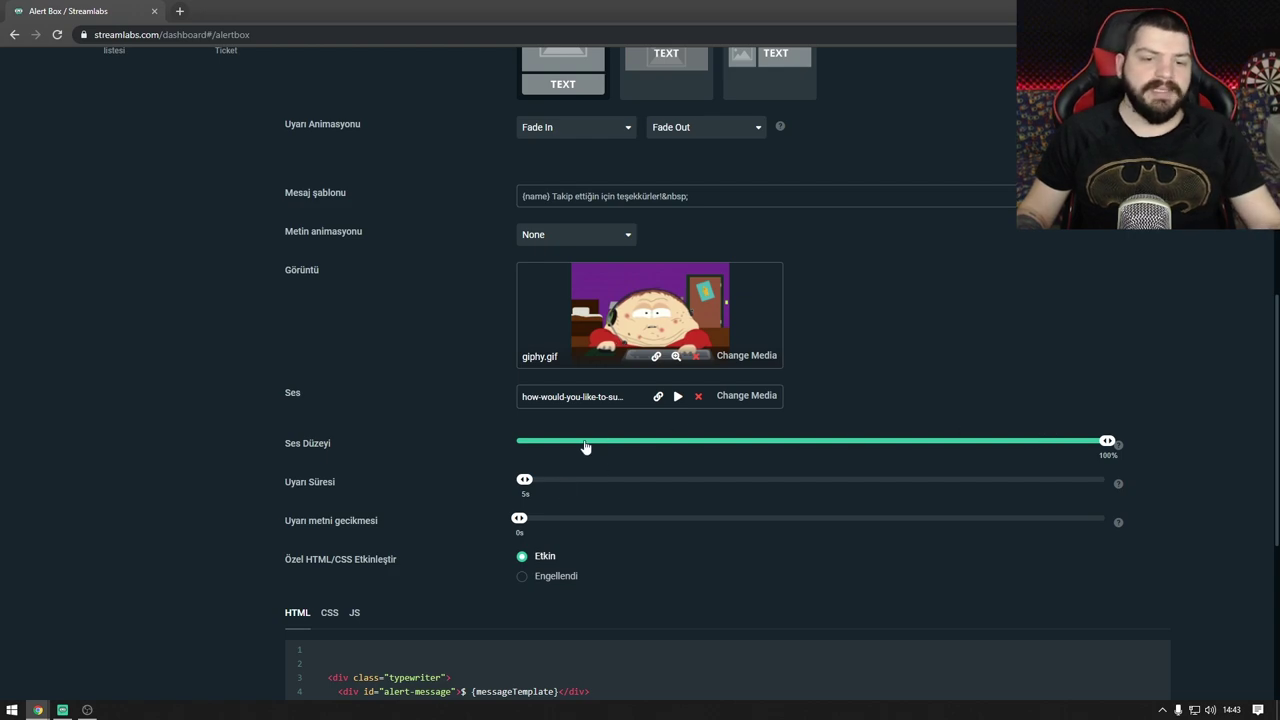
scroll(514, 475, down, 1)
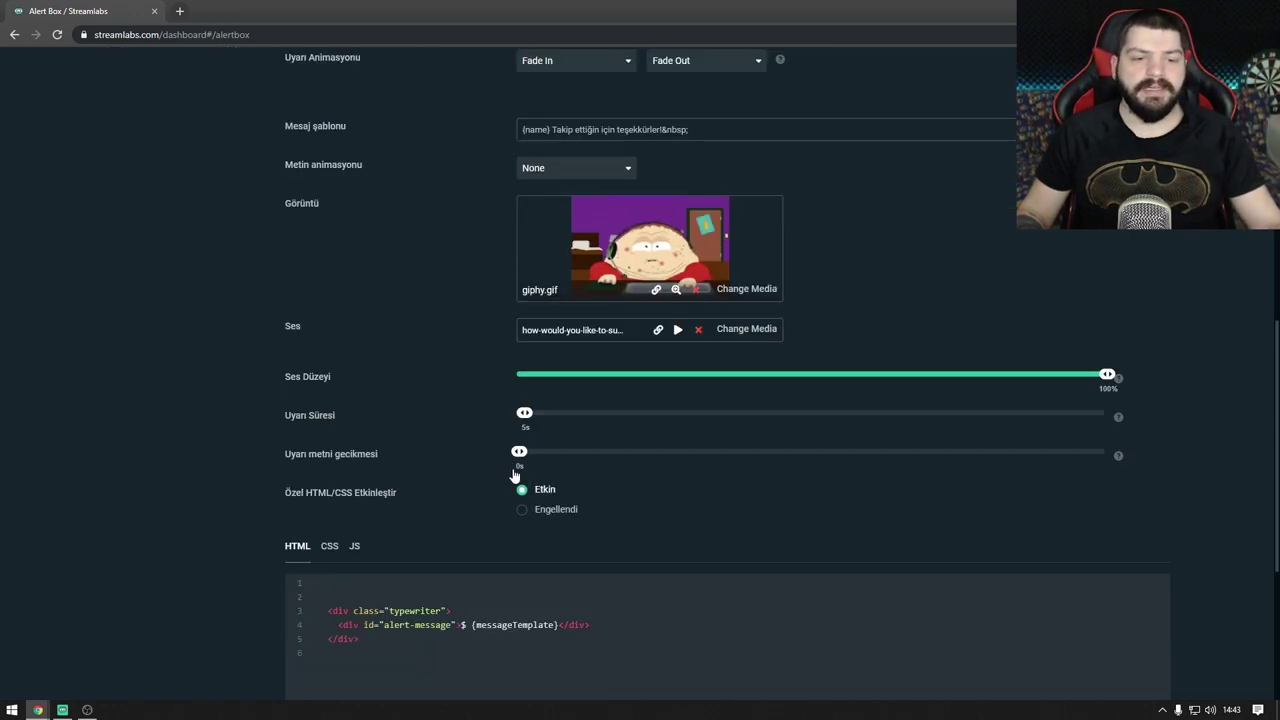
scroll(480, 455, up, 1)
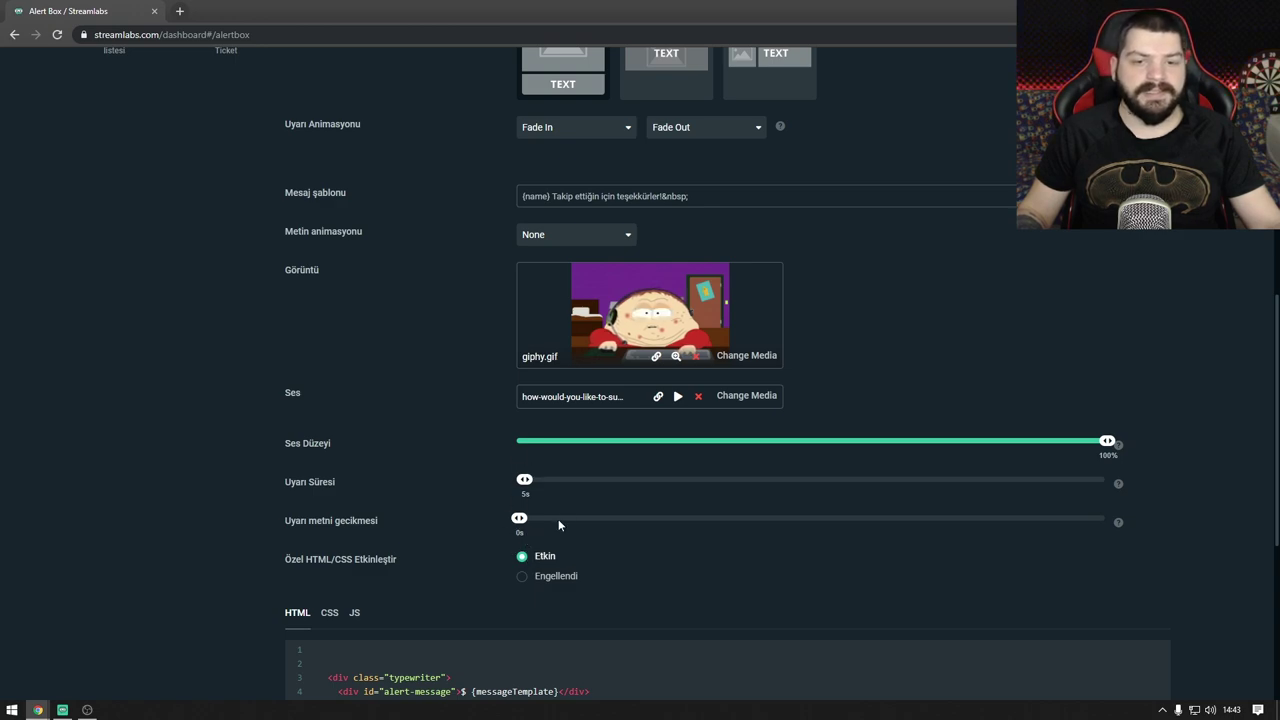
scroll(564, 505, up, 4)
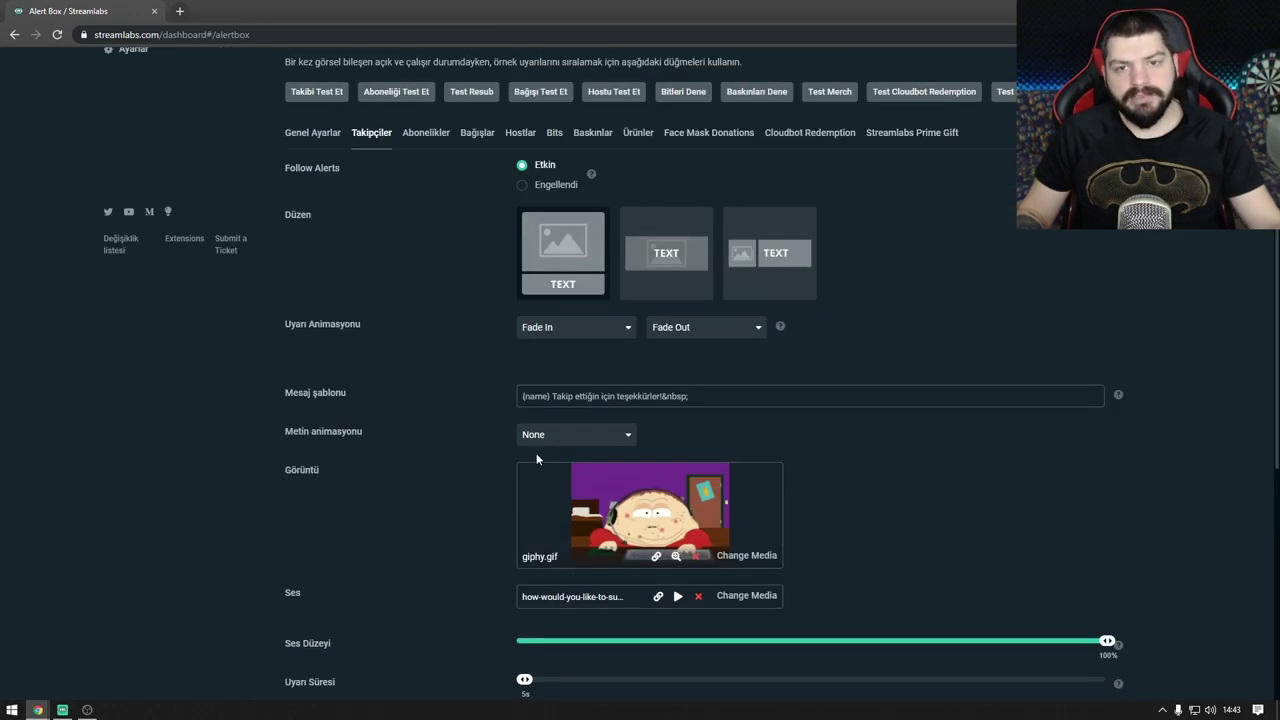
scroll(537, 458, up, 1)
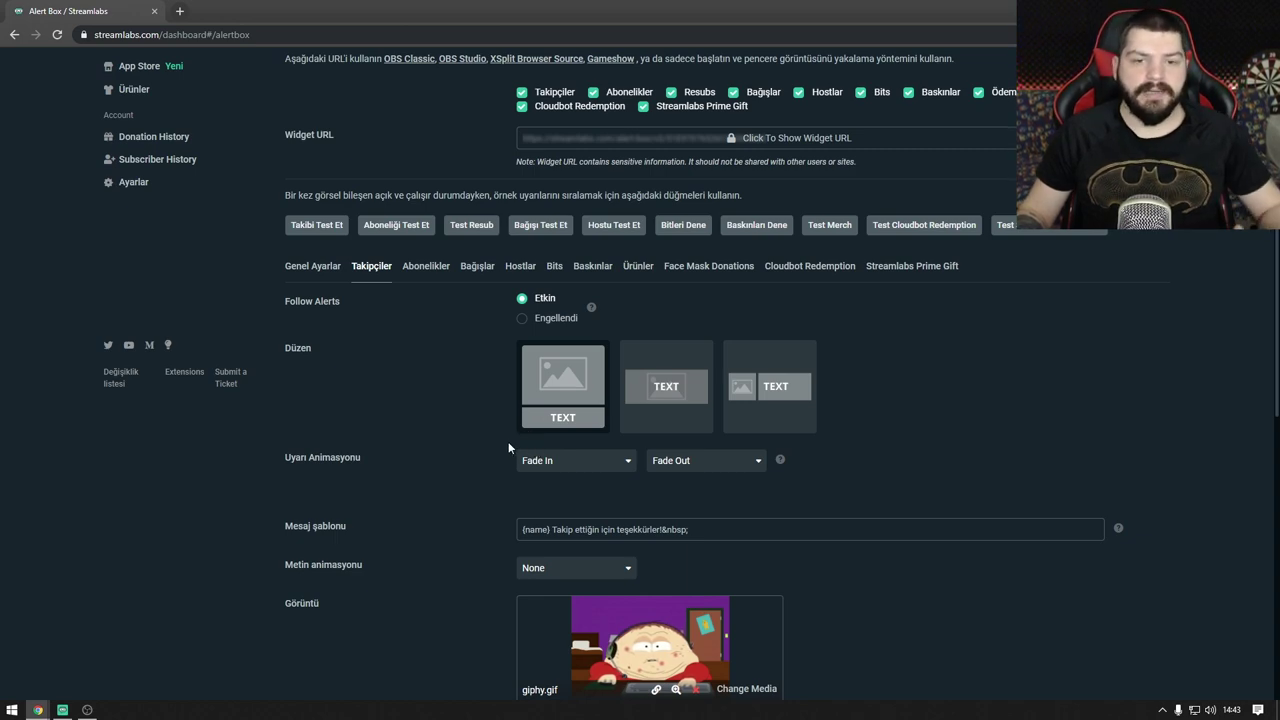
scroll(508, 448, up, 2)
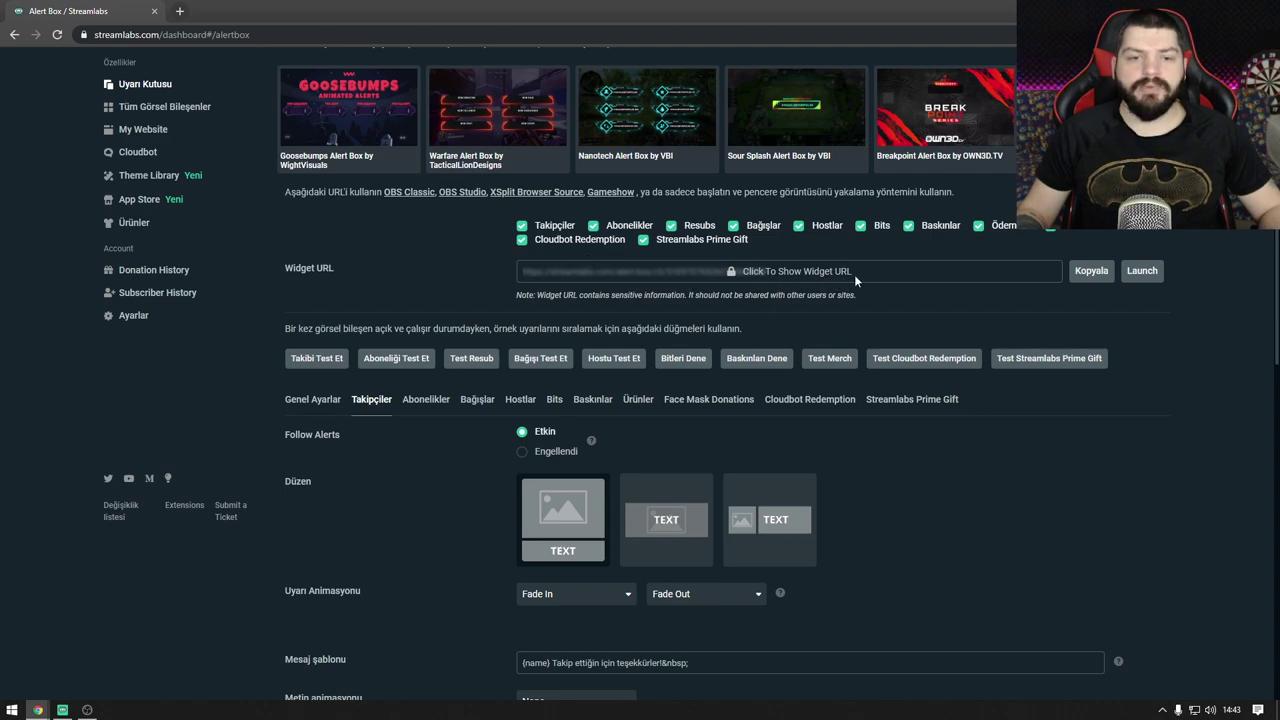
Step: Copy the alert box widget URL and add an OBS browser source named 'uyarı kutusu' to Sahne 2
click(1097, 274)
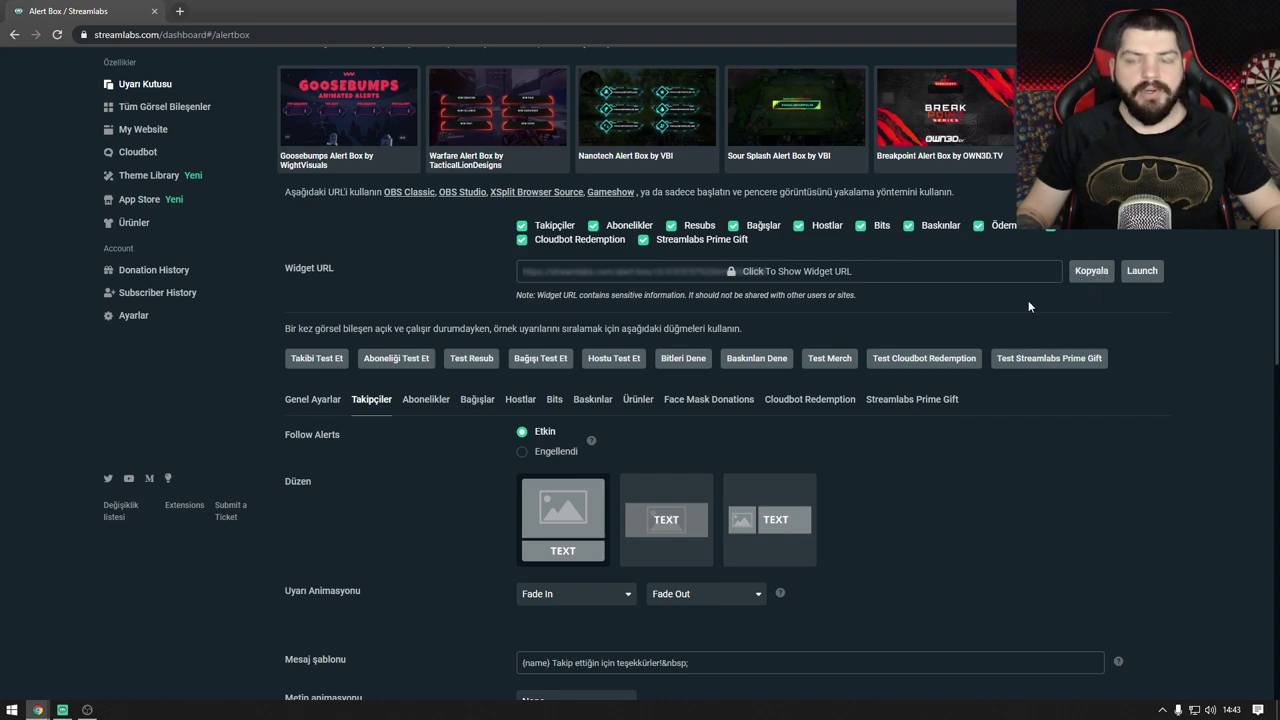
click(87, 710)
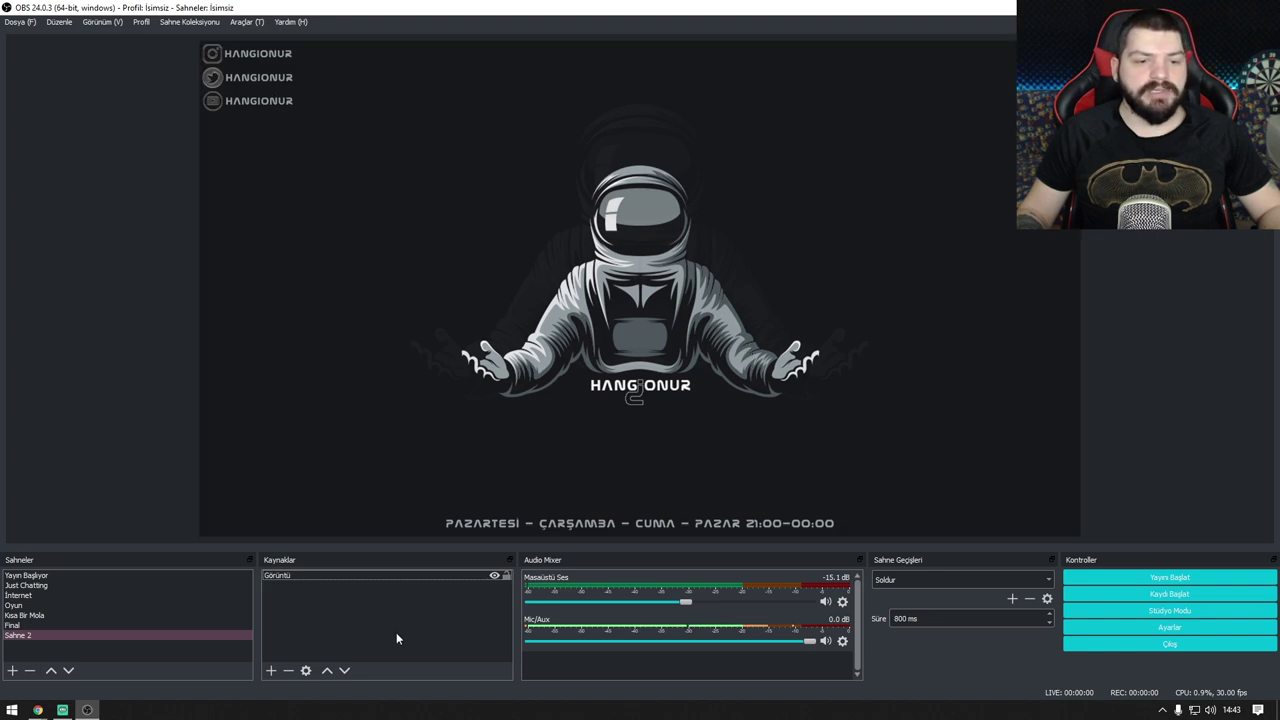
right_click(306, 606)
mouse_move(322, 616)
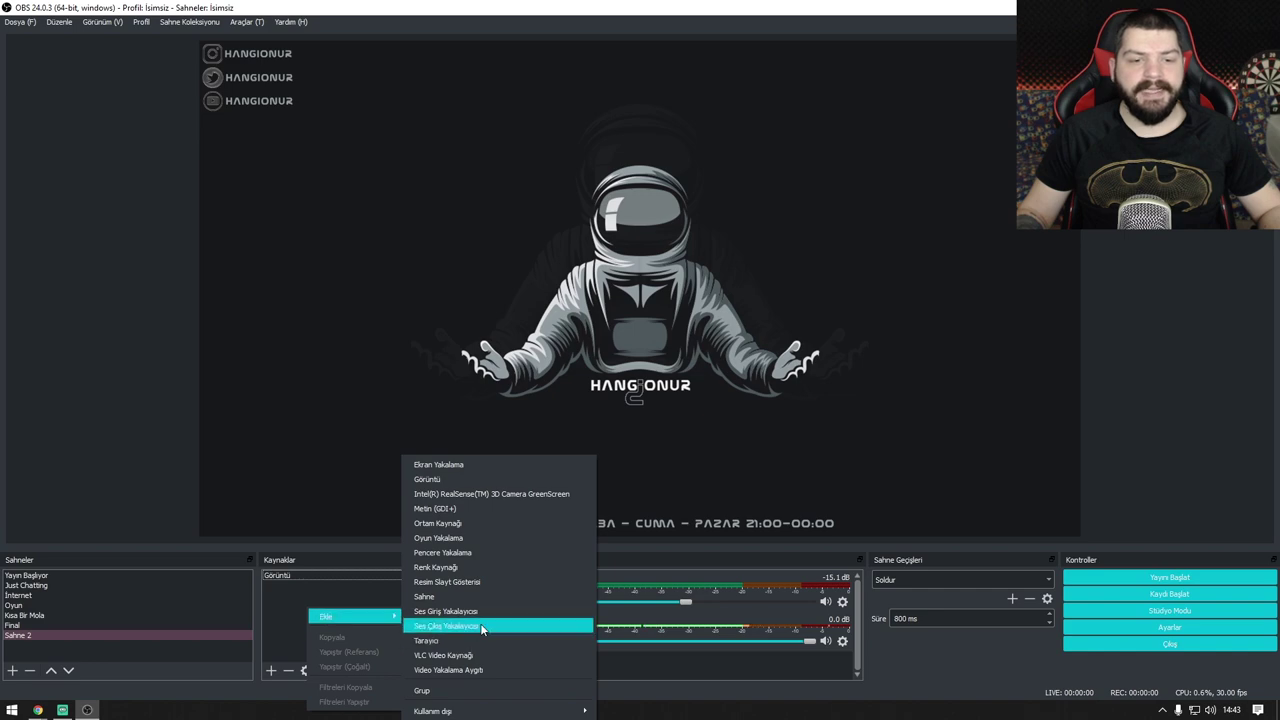
click(432, 640)
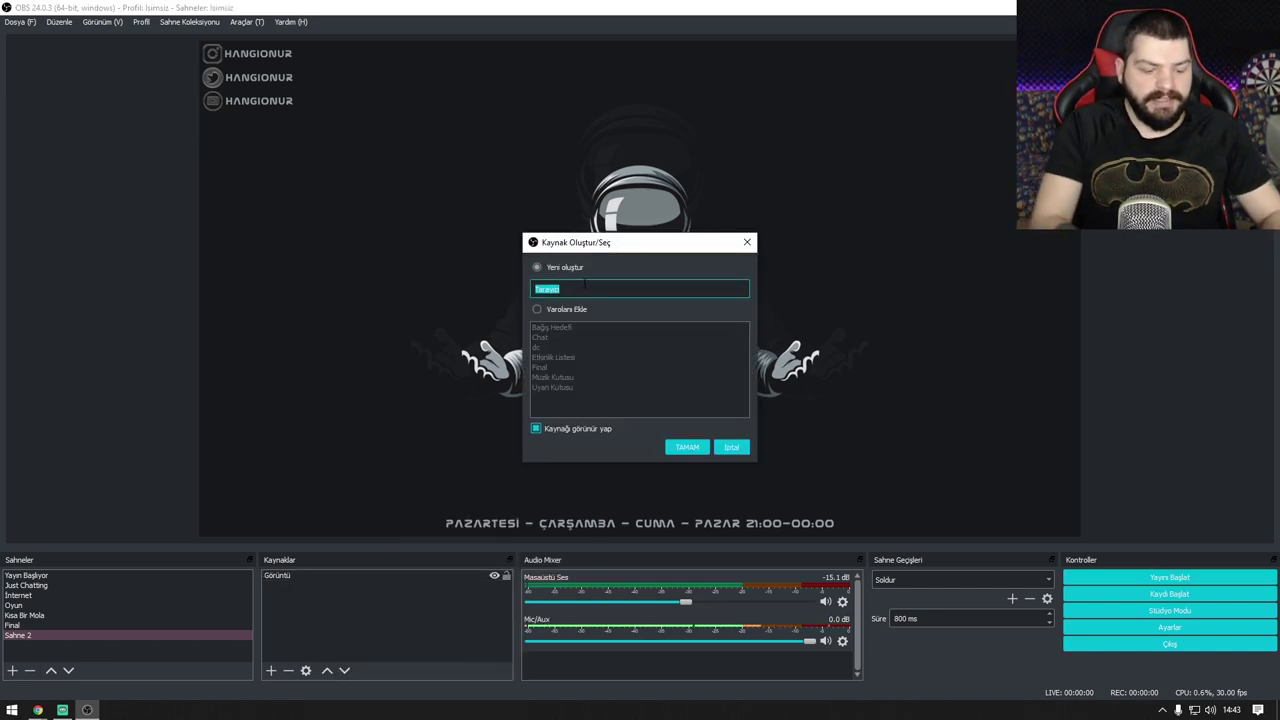
text(uyarı kutusu)
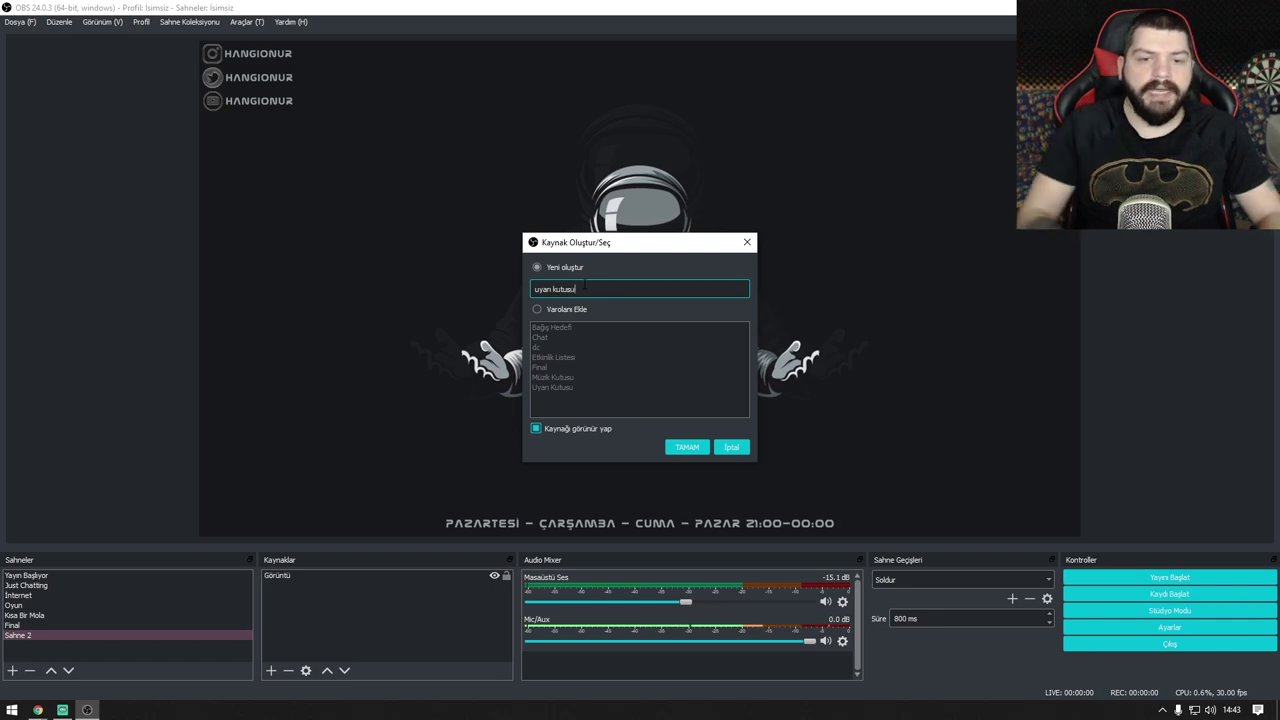
click(683, 448)
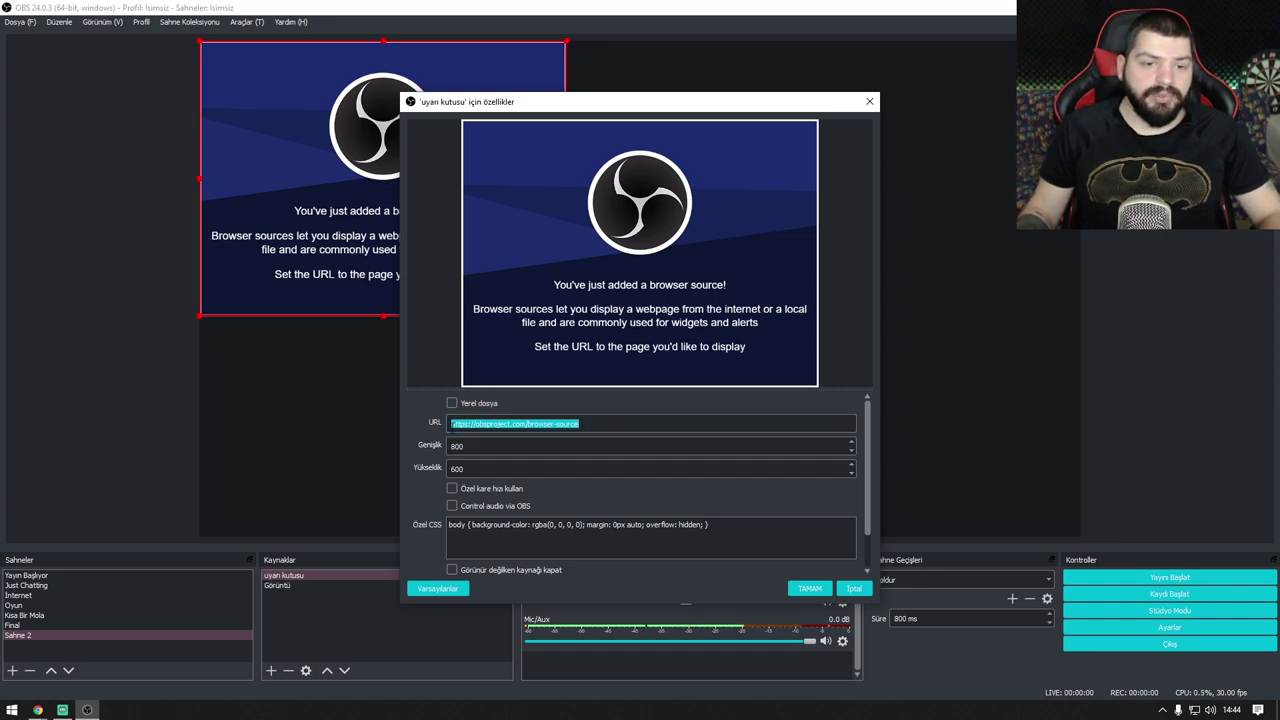
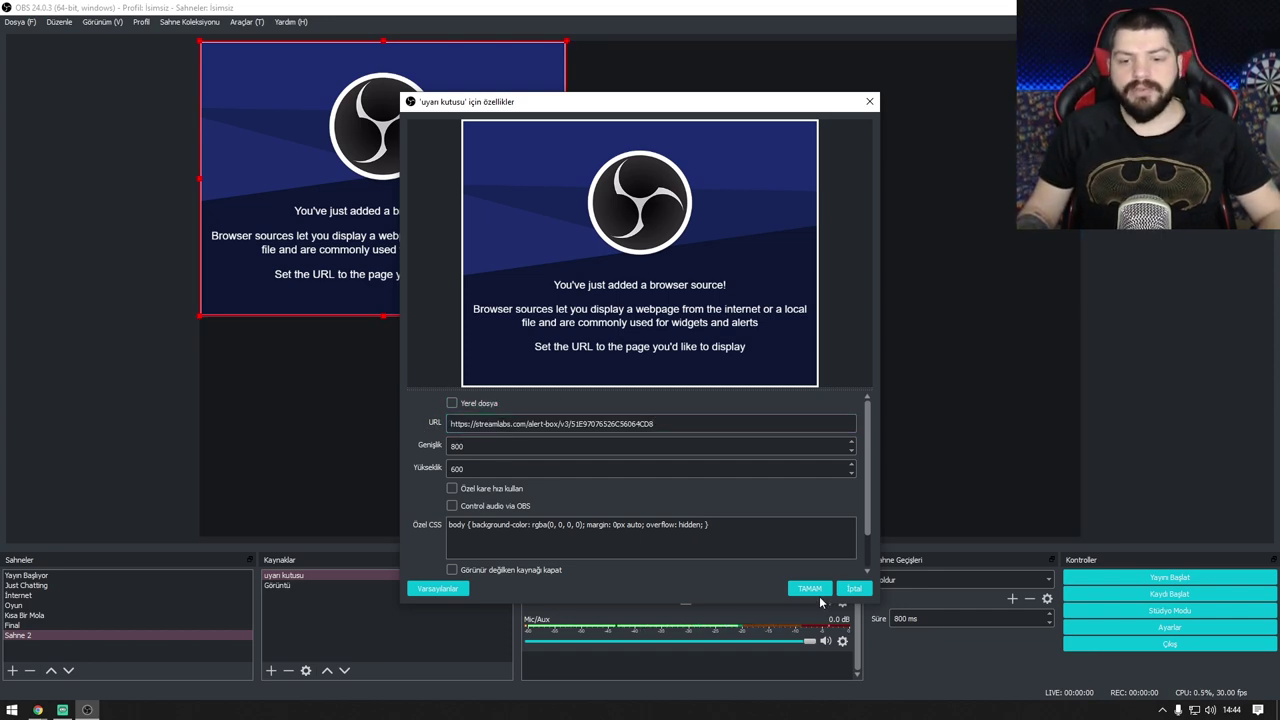
Step: Point the uyarı kutusu source at the alert box widget URL and move it to the overlay's top centre
click(810, 588)
drag(423, 166, 633, 153)
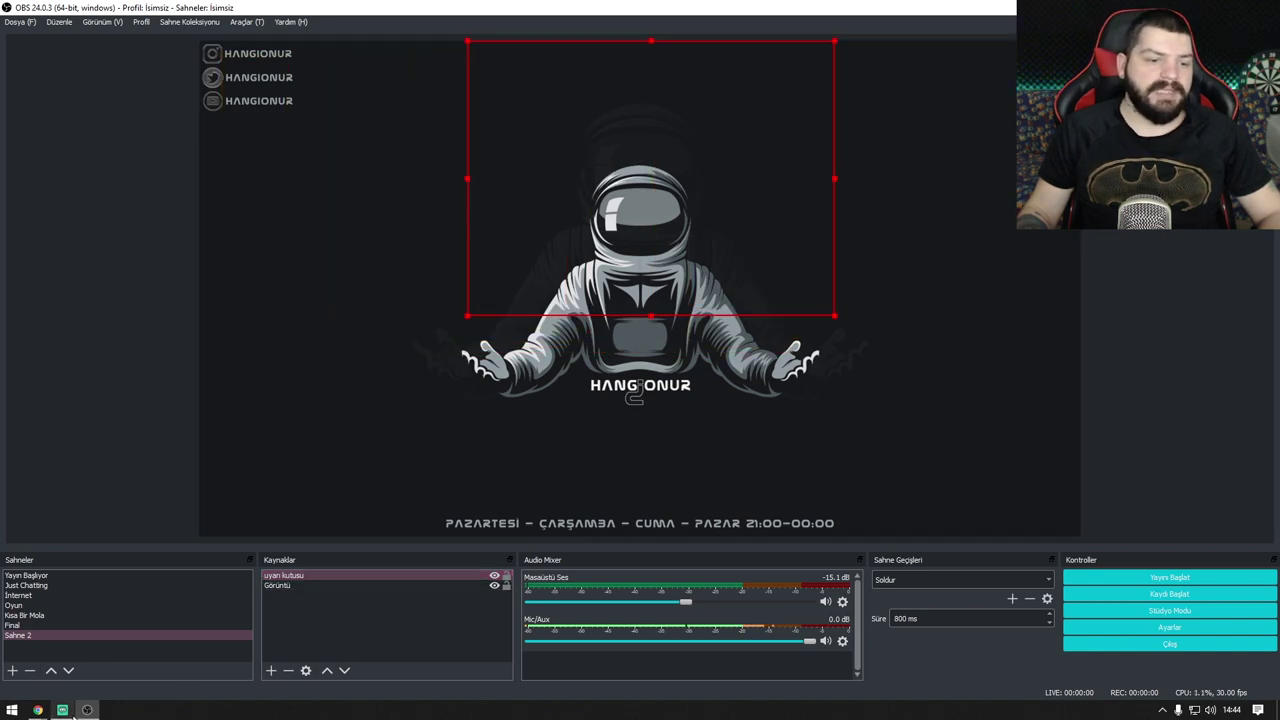
Step: Bring the Streamlabs alert box page back and snap it to the right half of the screen
mouse_move(72, 712)
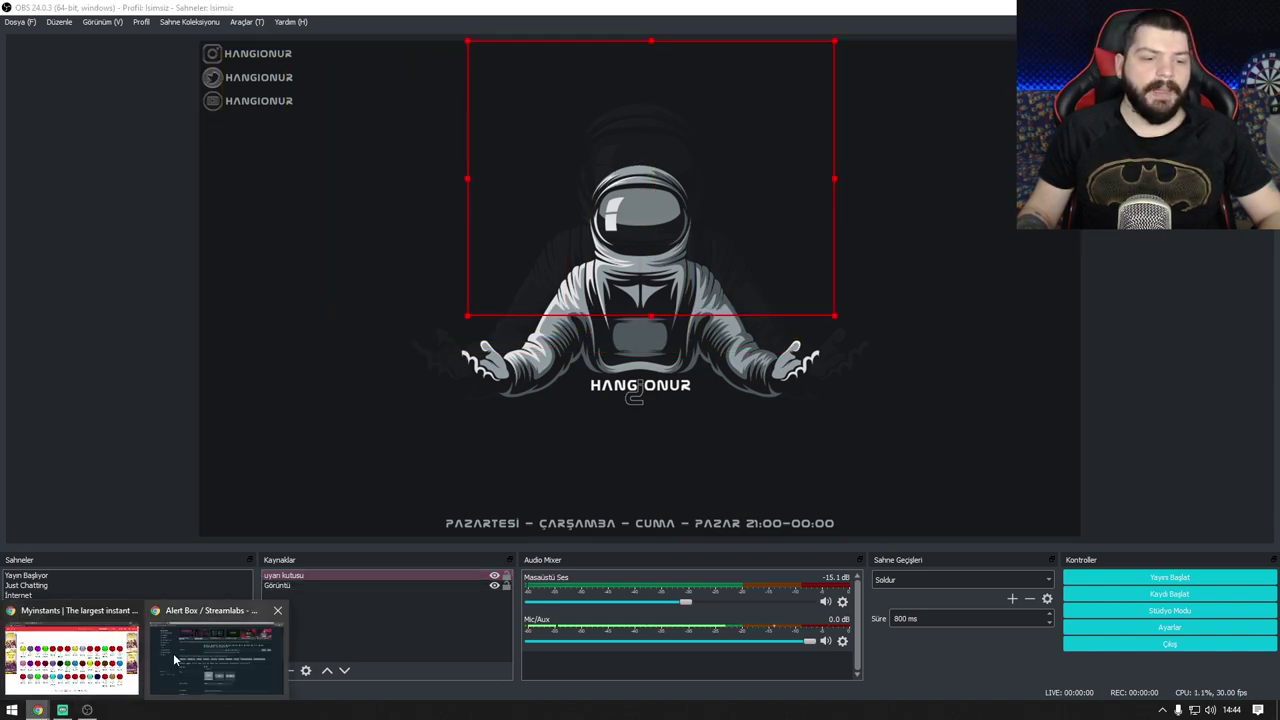
click(173, 653)
drag(716, 27, 1279, 126)
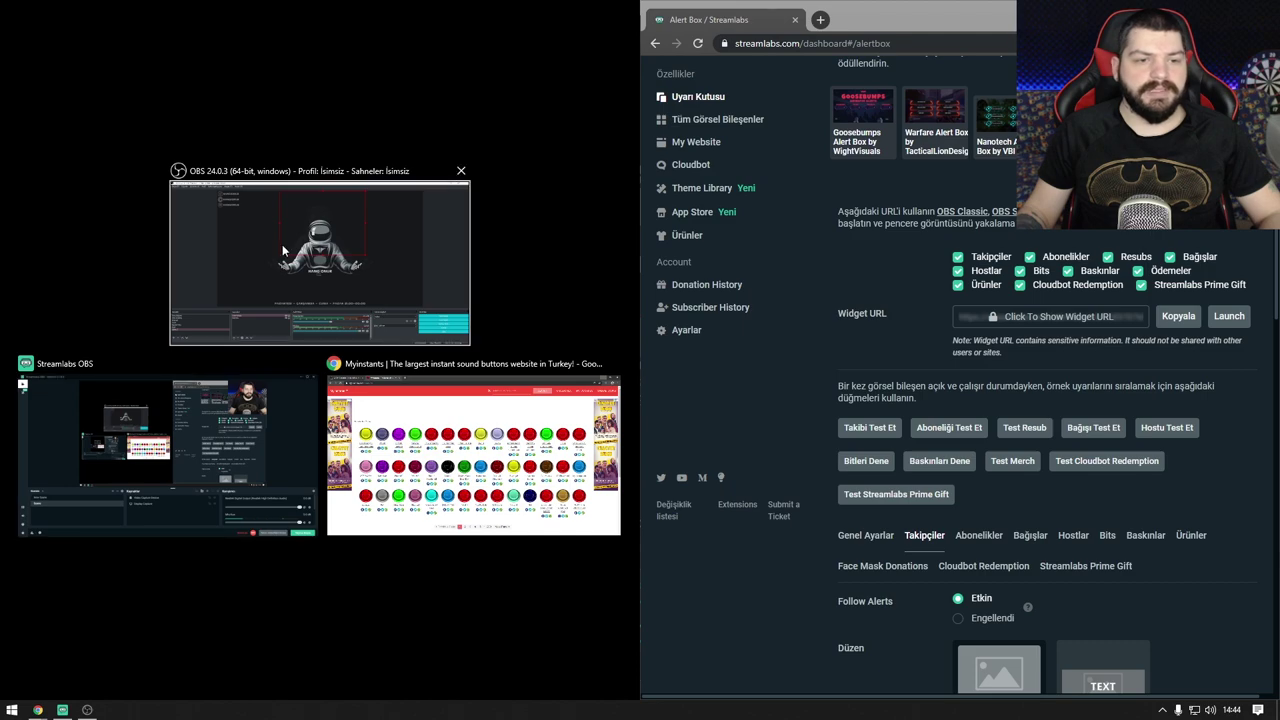
Step: Place OBS on the left half and deselect the alert box source in the preview
click(386, 283)
click(418, 494)
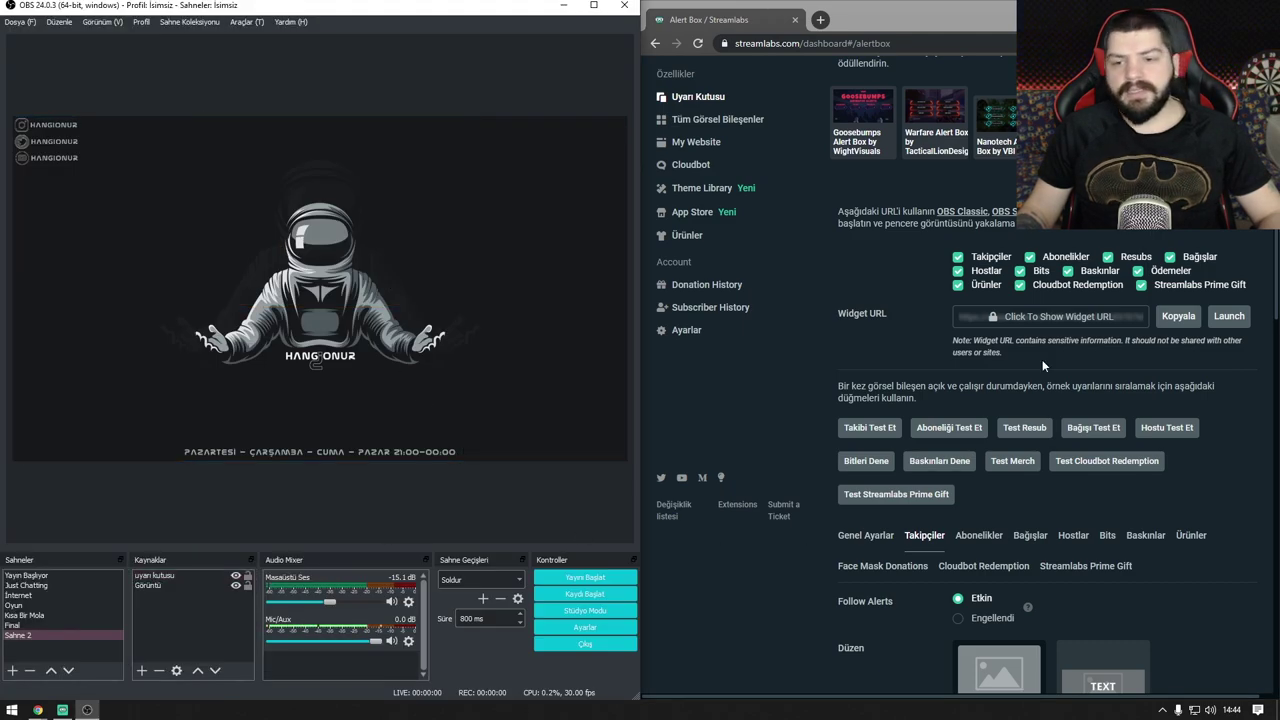
scroll(1042, 364, down, 10)
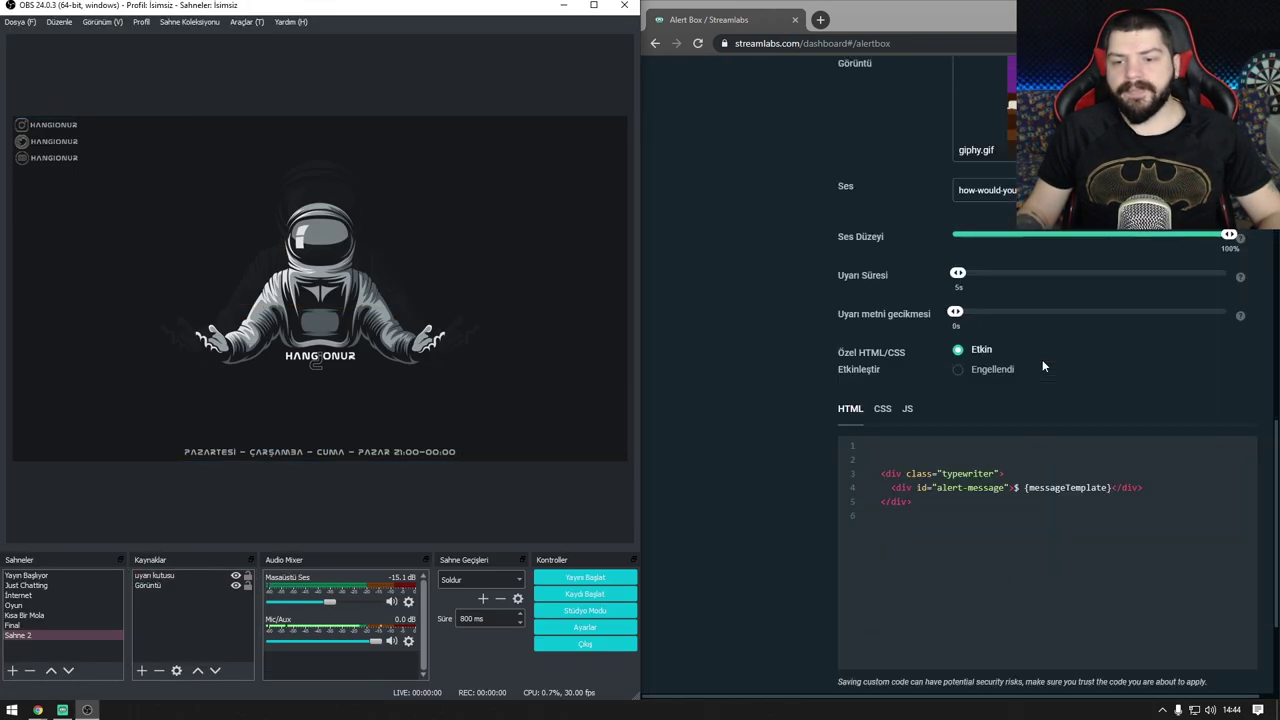
scroll(1042, 366, up, 12)
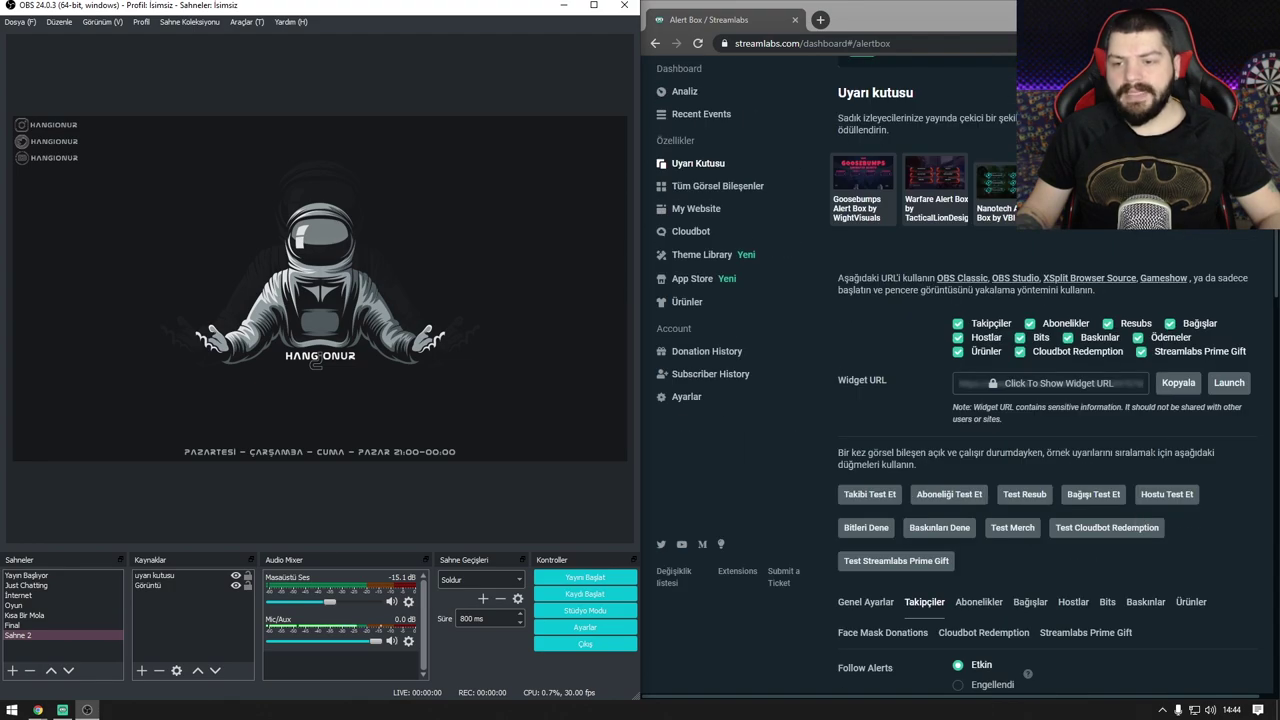
Step: Send test follow alerts so 'Takip ettiğin için teşekkürler!' plays in the OBS preview
click(1150, 452)
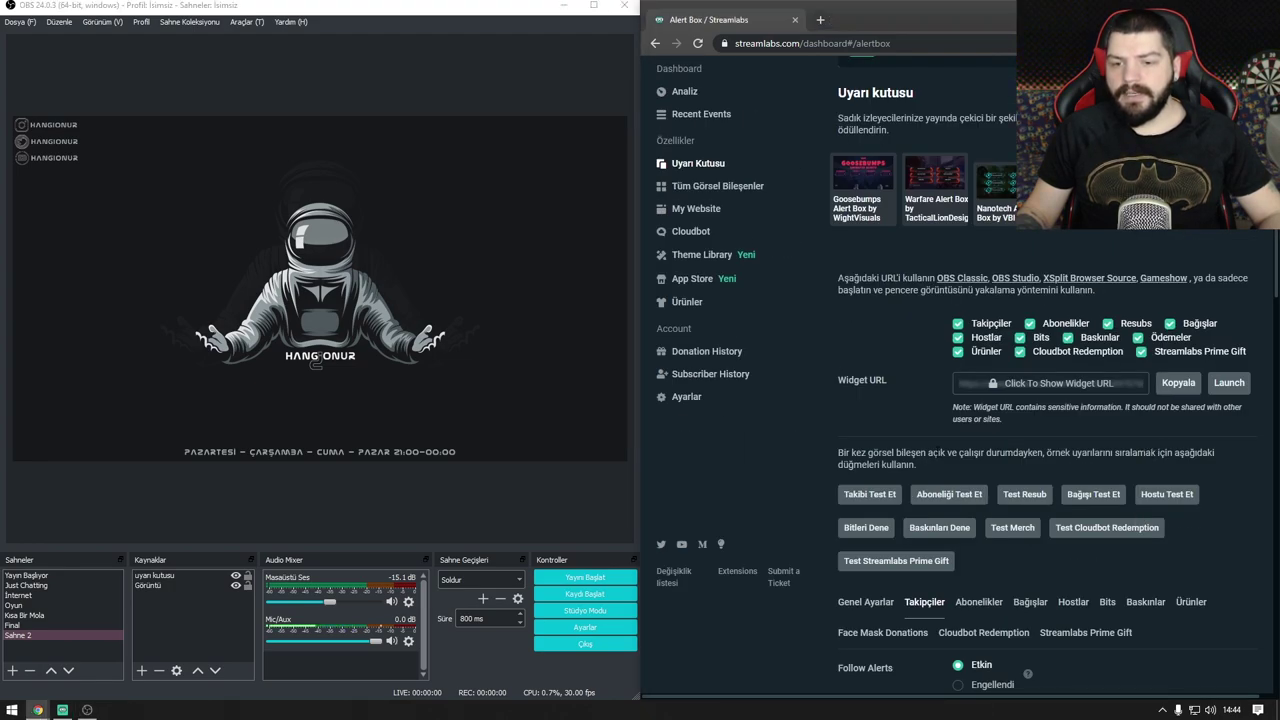
click(891, 500)
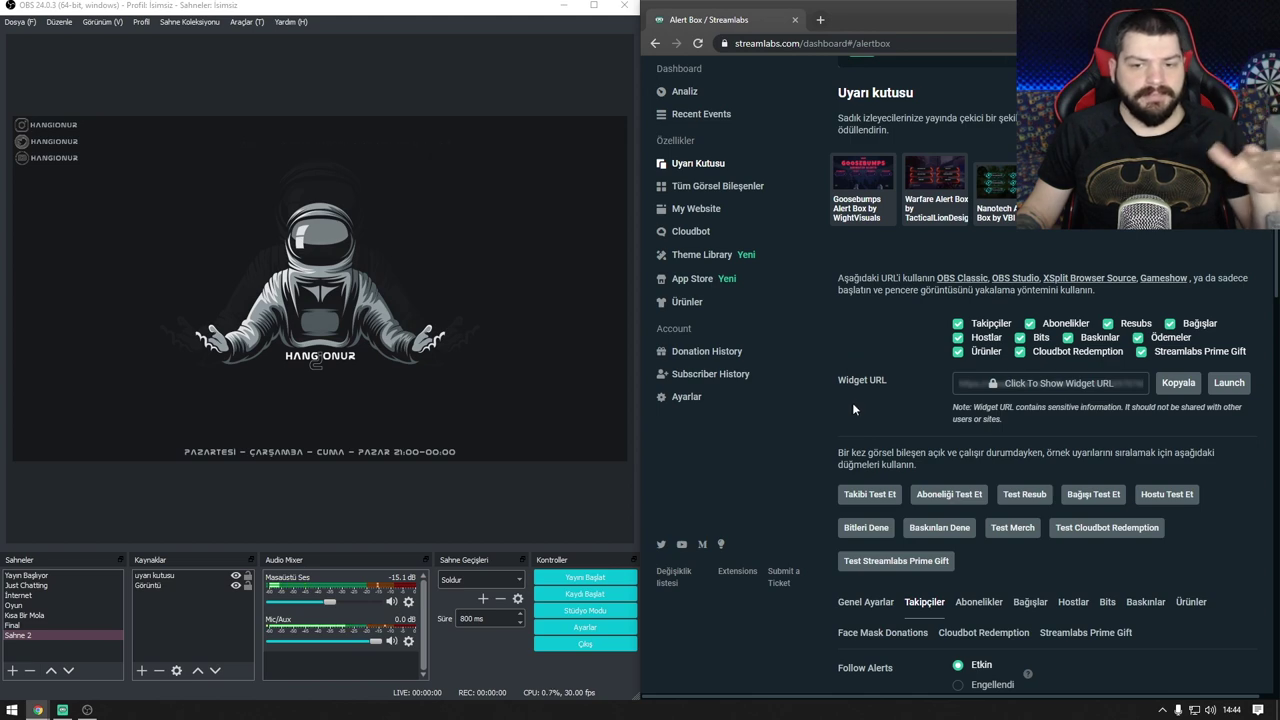
click(882, 500)
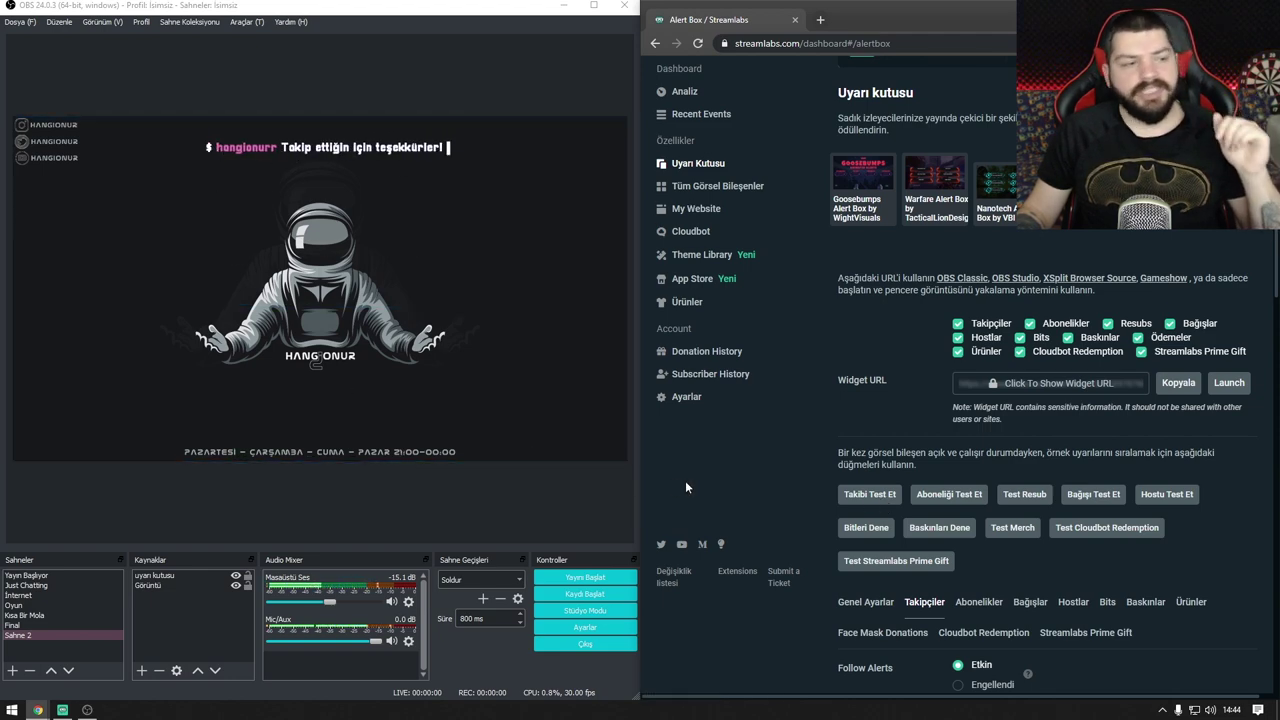
Step: Open the Image Link entry for the follow alert's Görüntü, then bring up GIPHY in the other window
scroll(809, 478, down, 5)
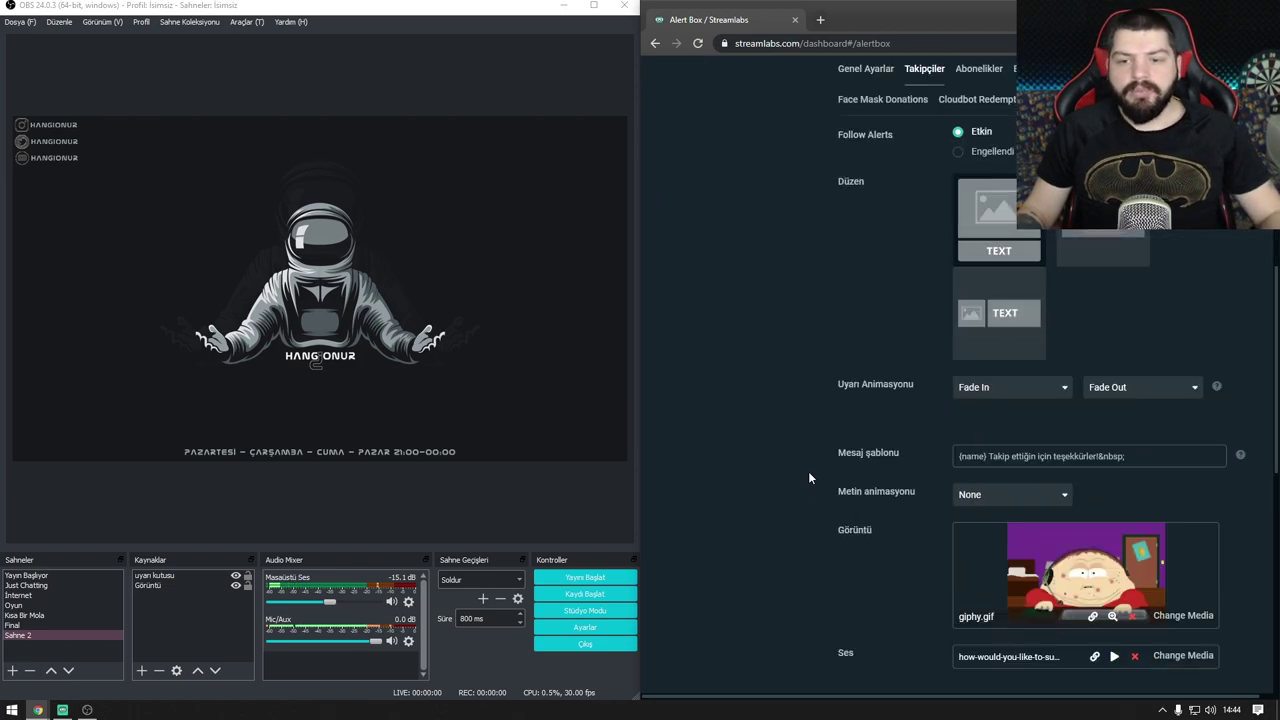
scroll(809, 478, down, 1)
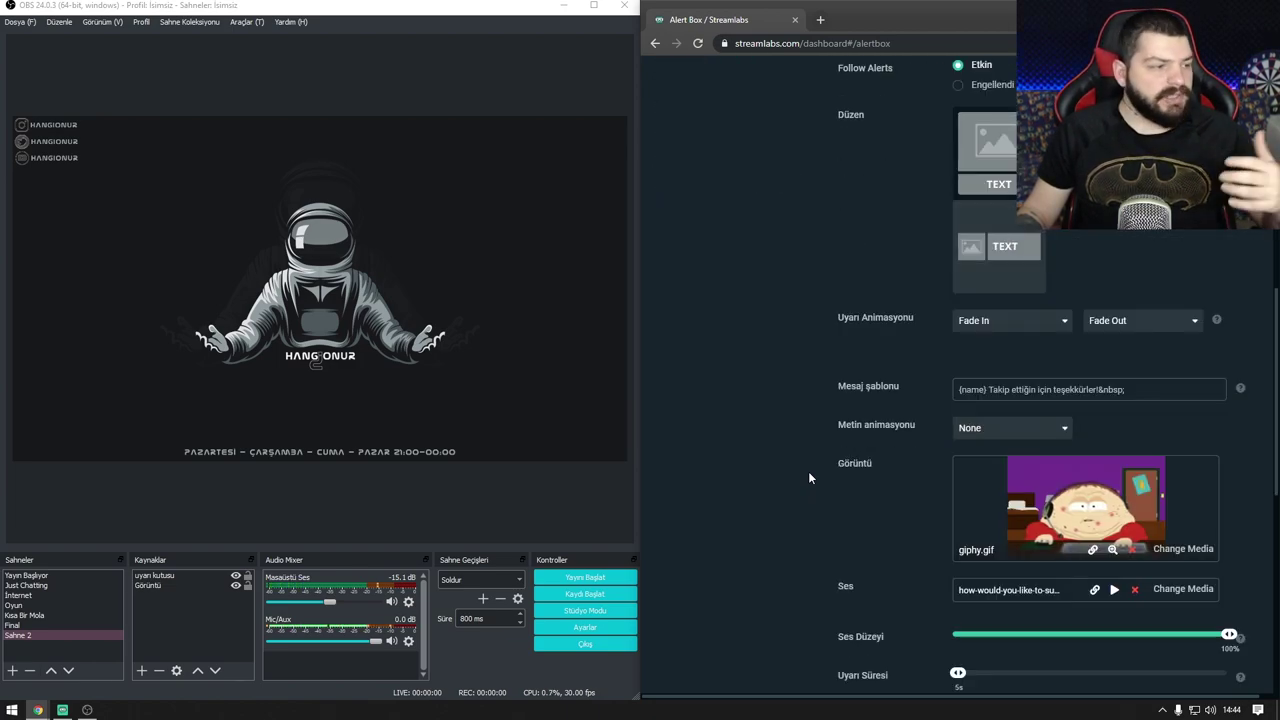
scroll(809, 478, down, 2)
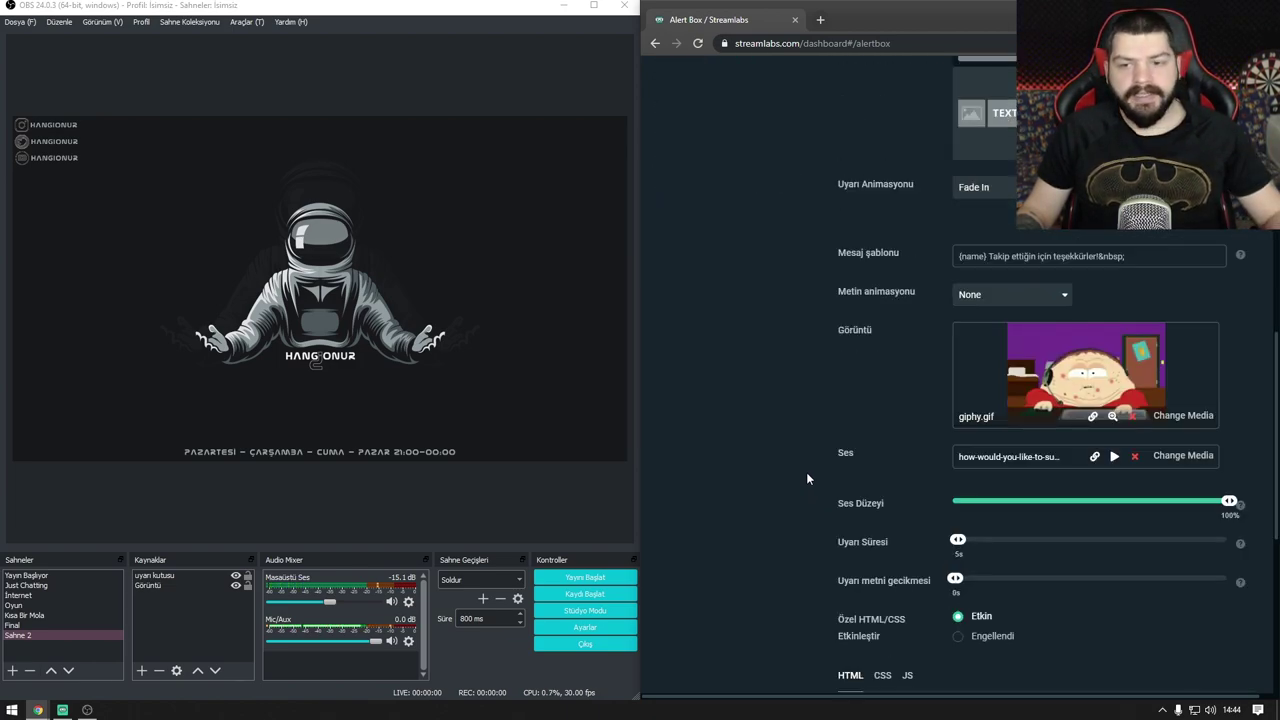
scroll(806, 470, up, 3)
scroll(1020, 366, down, 2)
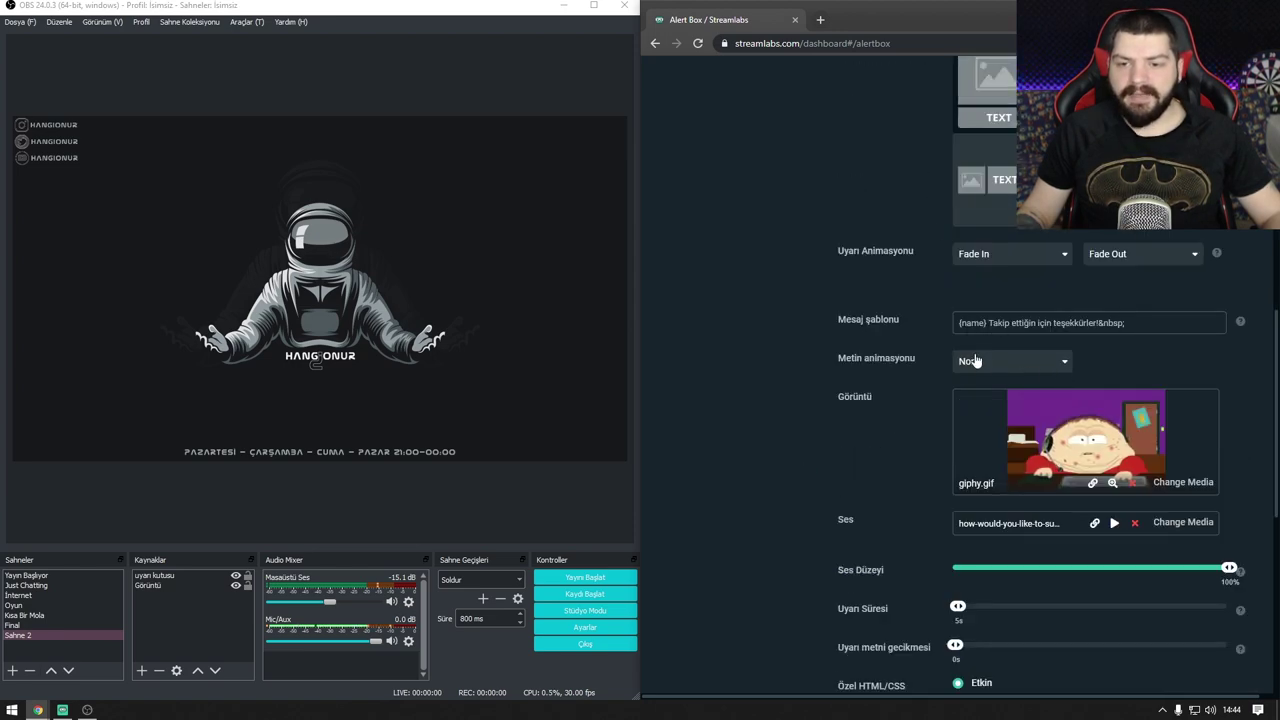
scroll(975, 361, down, 2)
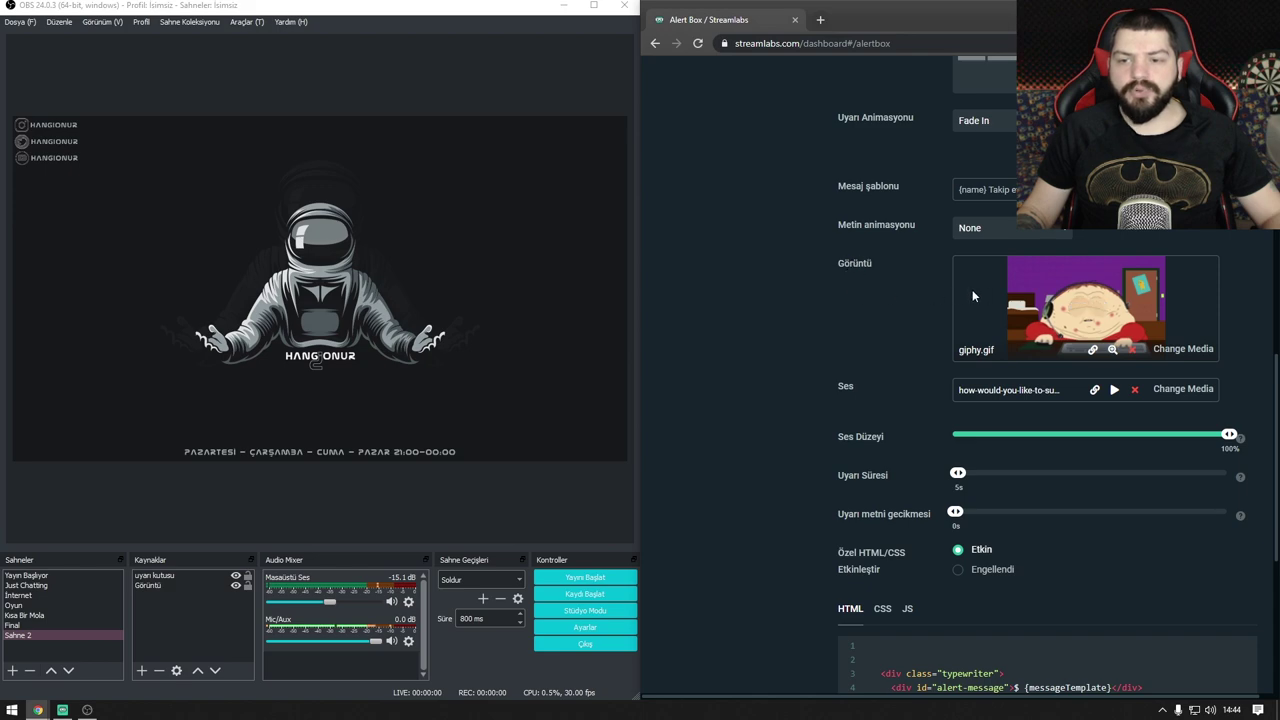
click(1093, 350)
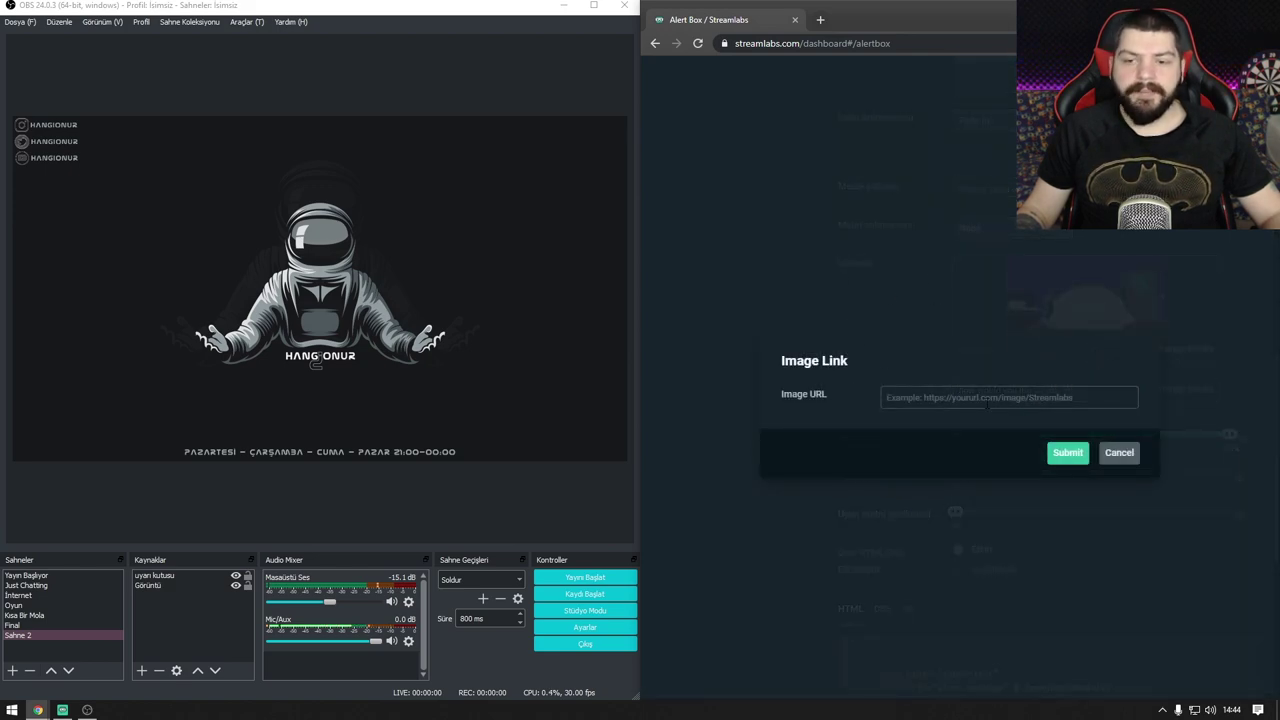
mouse_move(37, 708)
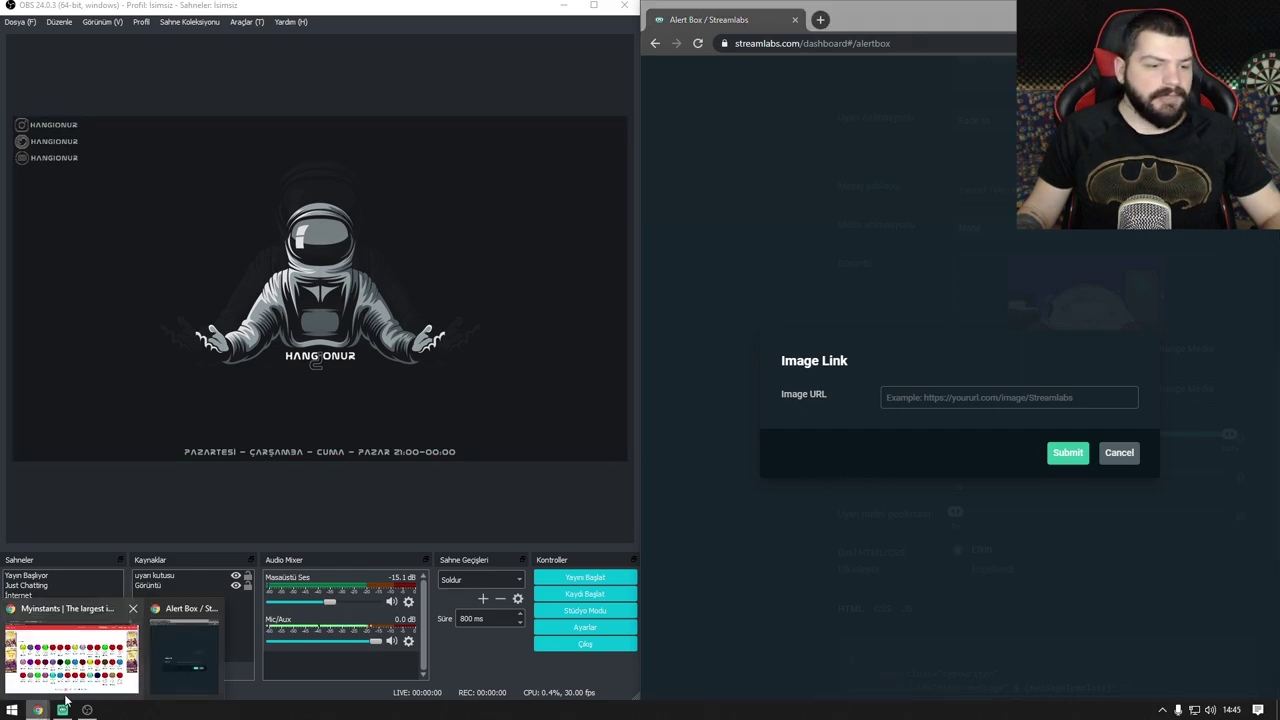
click(73, 682)
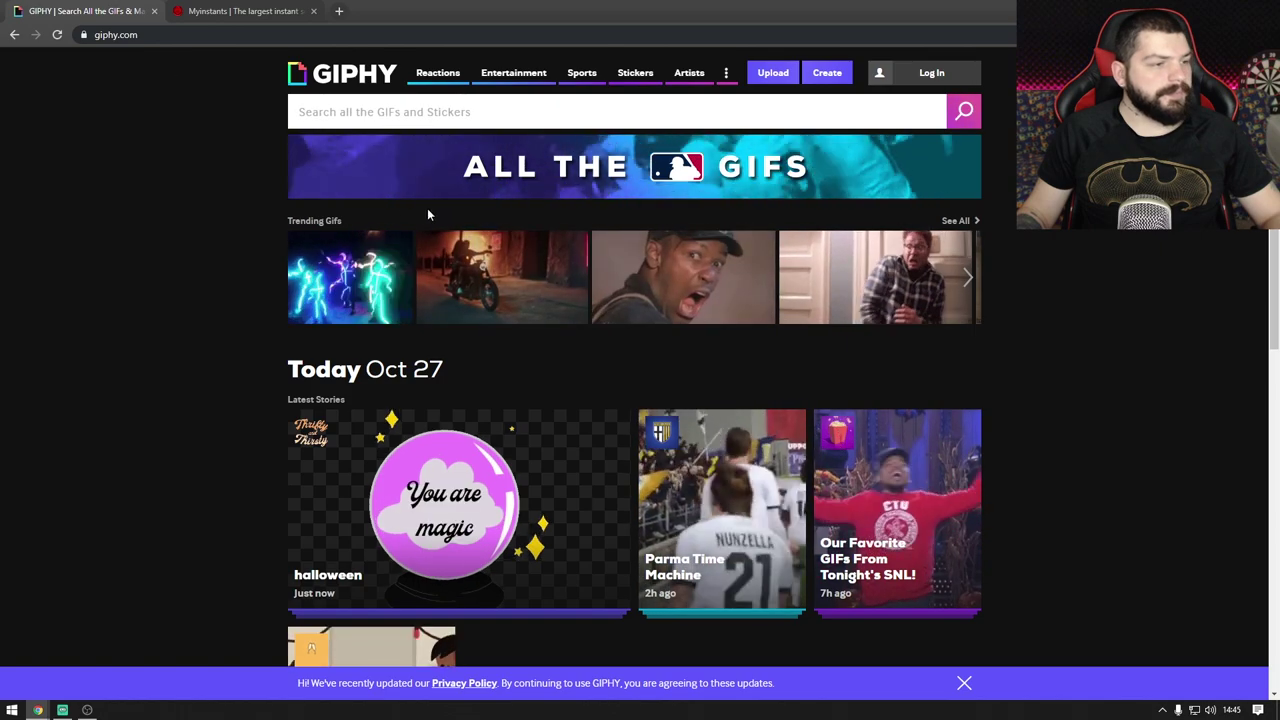
Step: Search GIPHY for 'money' and browse the results
click(418, 108)
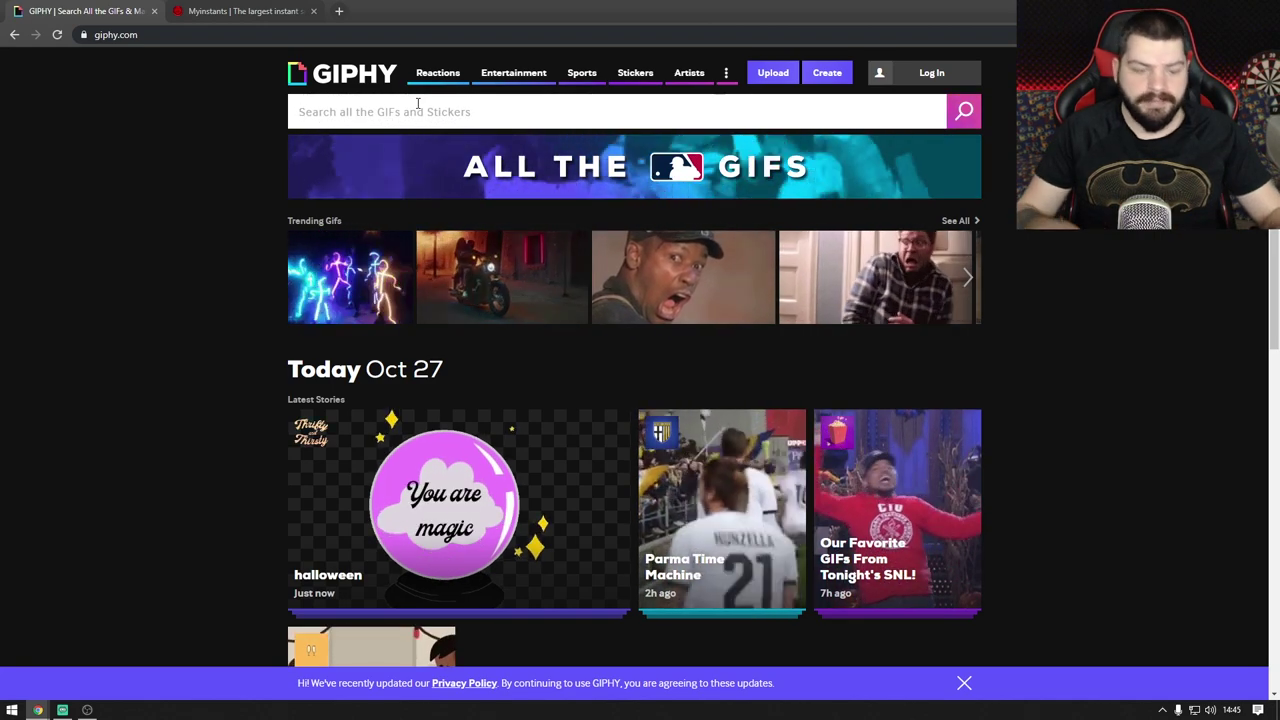
text(money)
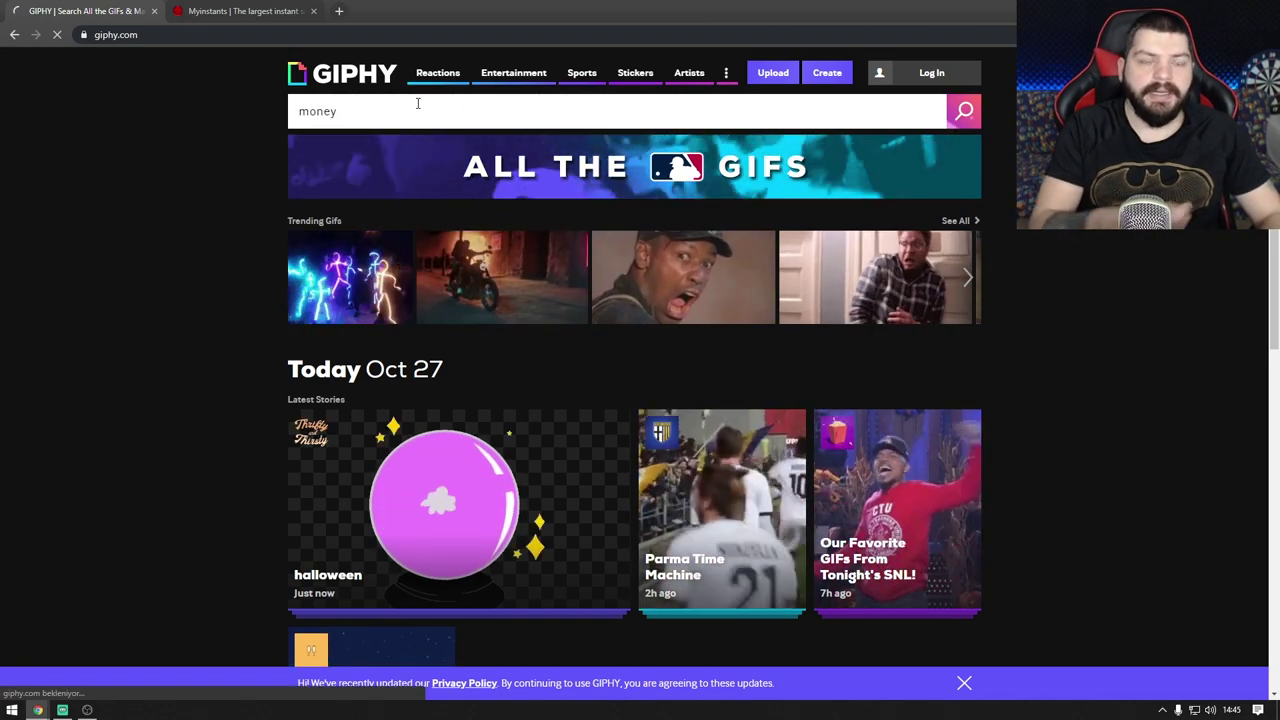
key(Return)
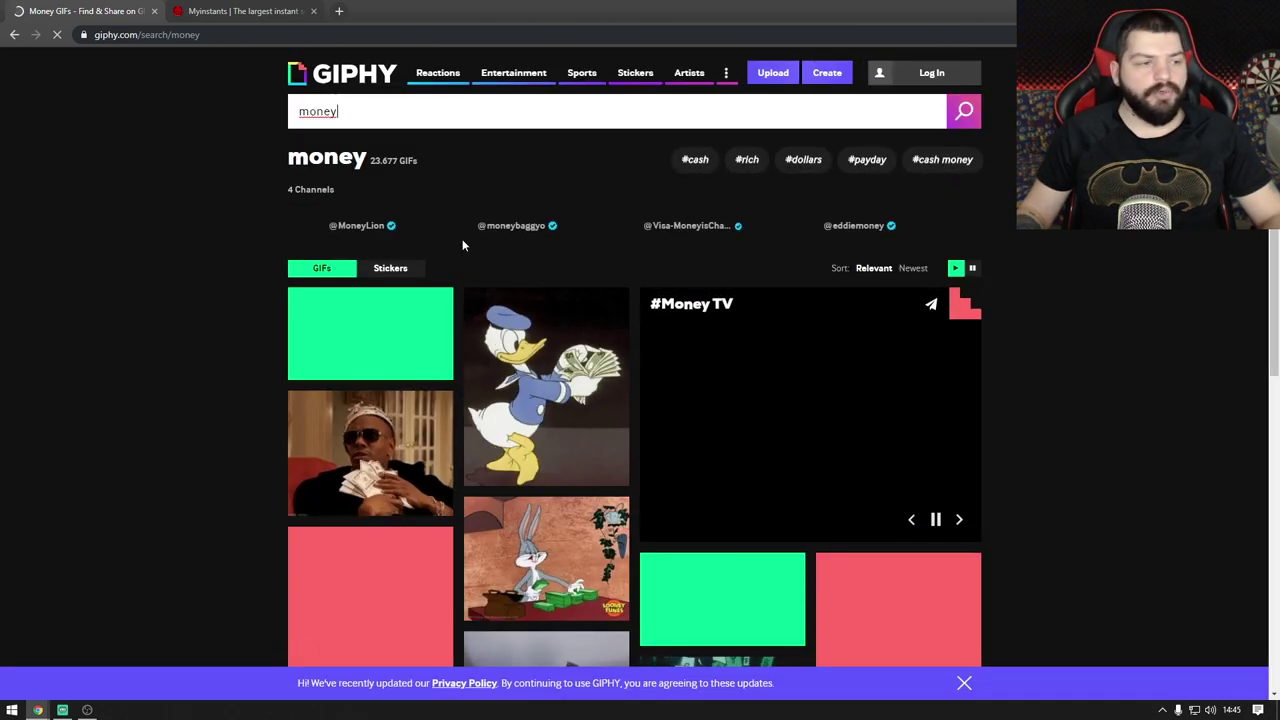
scroll(463, 245, down, 1)
scroll(463, 245, down, 1)
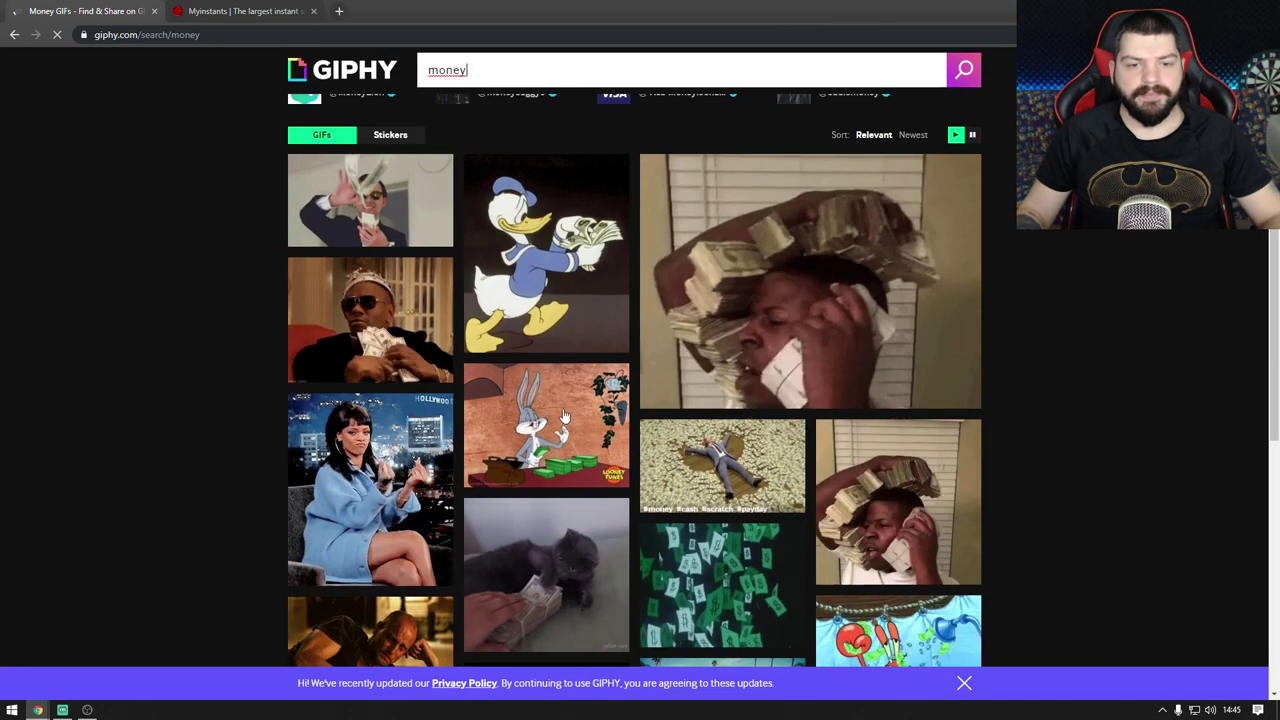
scroll(531, 400, down, 5)
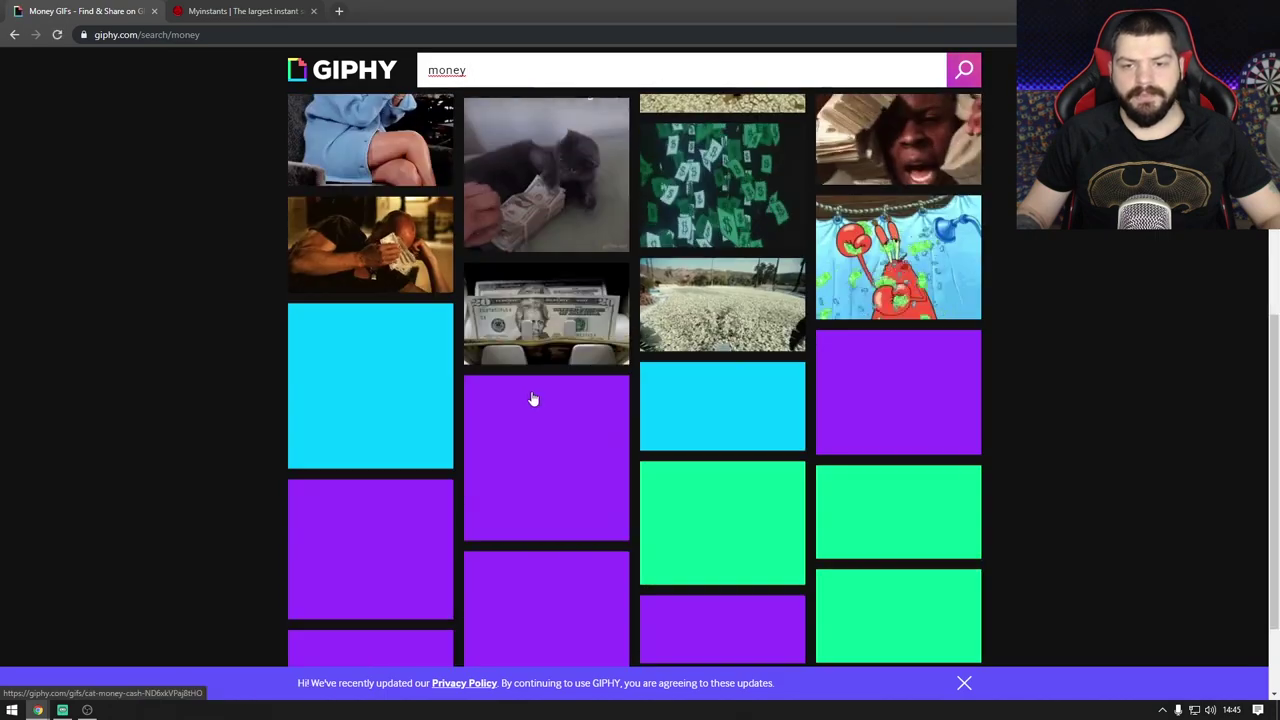
scroll(531, 400, down, 2)
scroll(516, 293, up, 1)
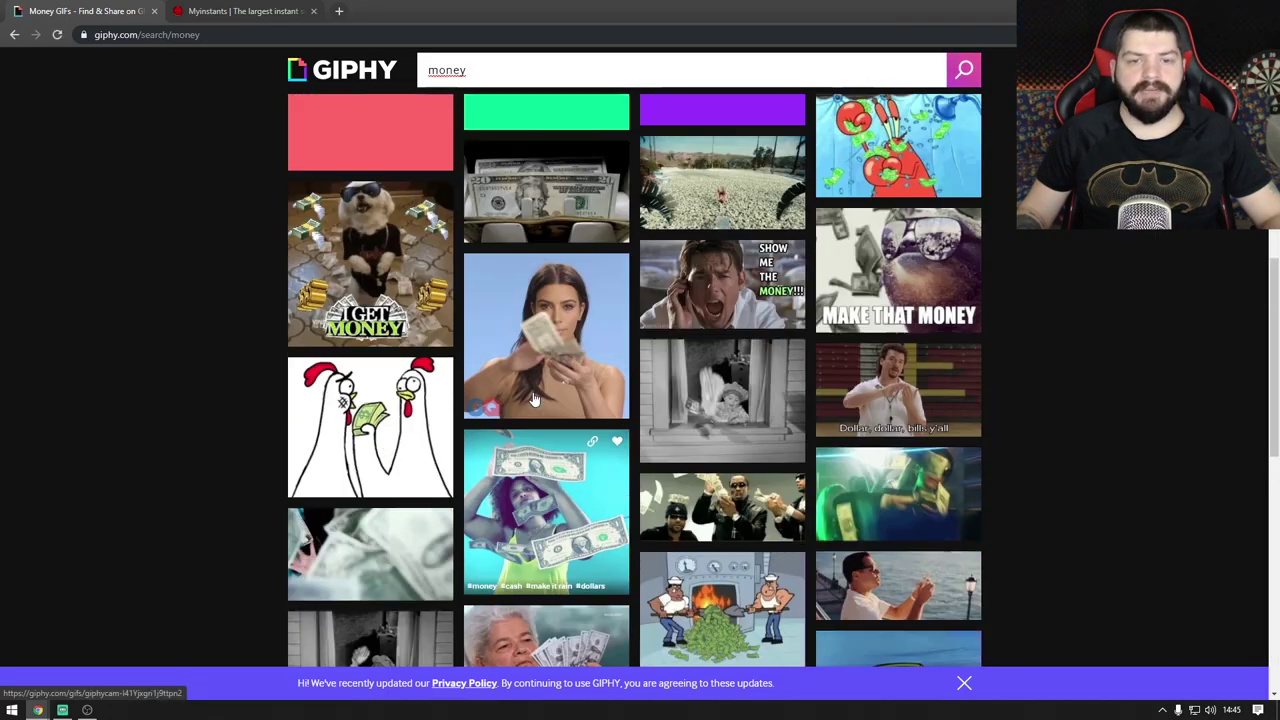
Step: Copy the cash-tossing GQ GIF's direct GIF link from its Media panel and return to Streamlabs
click(516, 293)
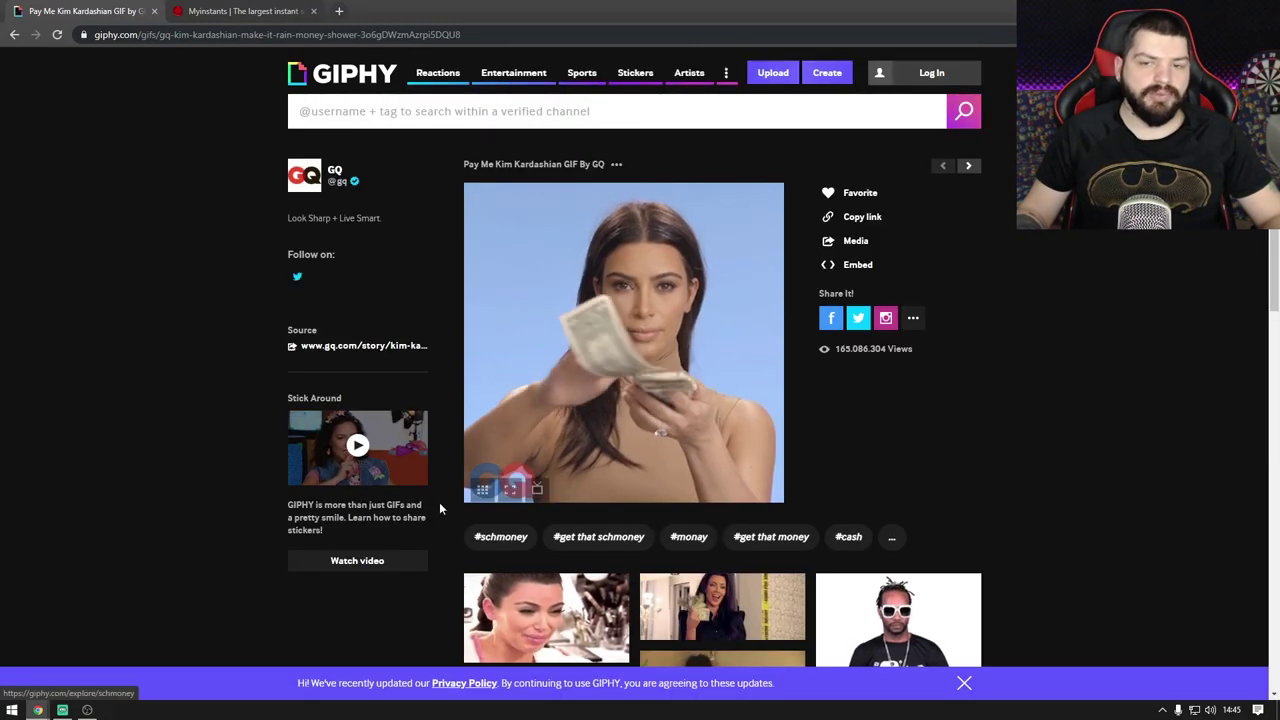
click(851, 222)
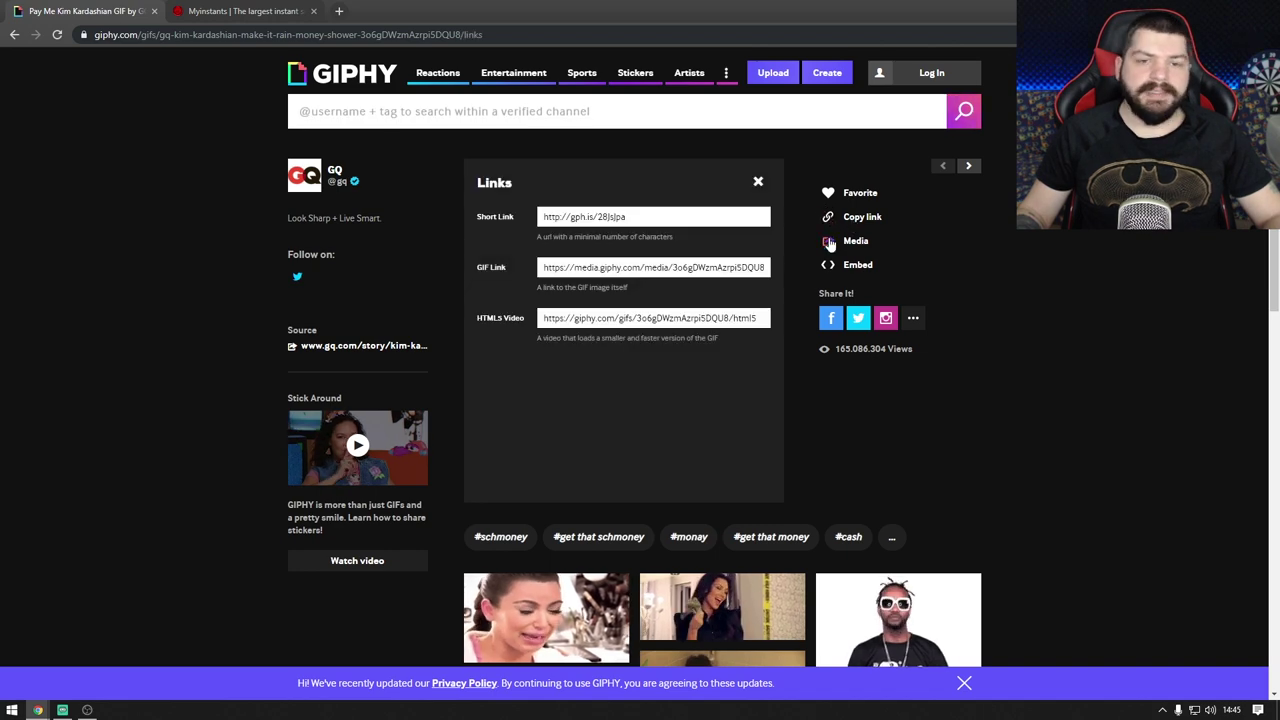
click(545, 268)
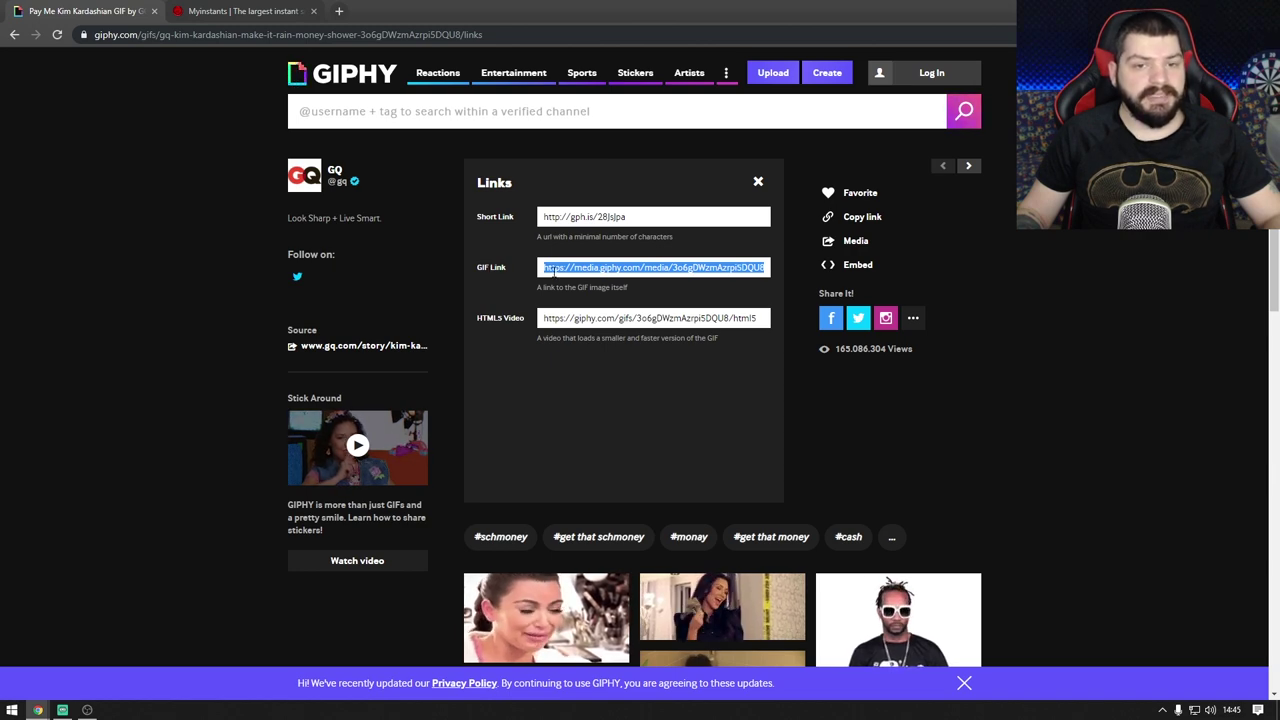
key(ctrl+c)
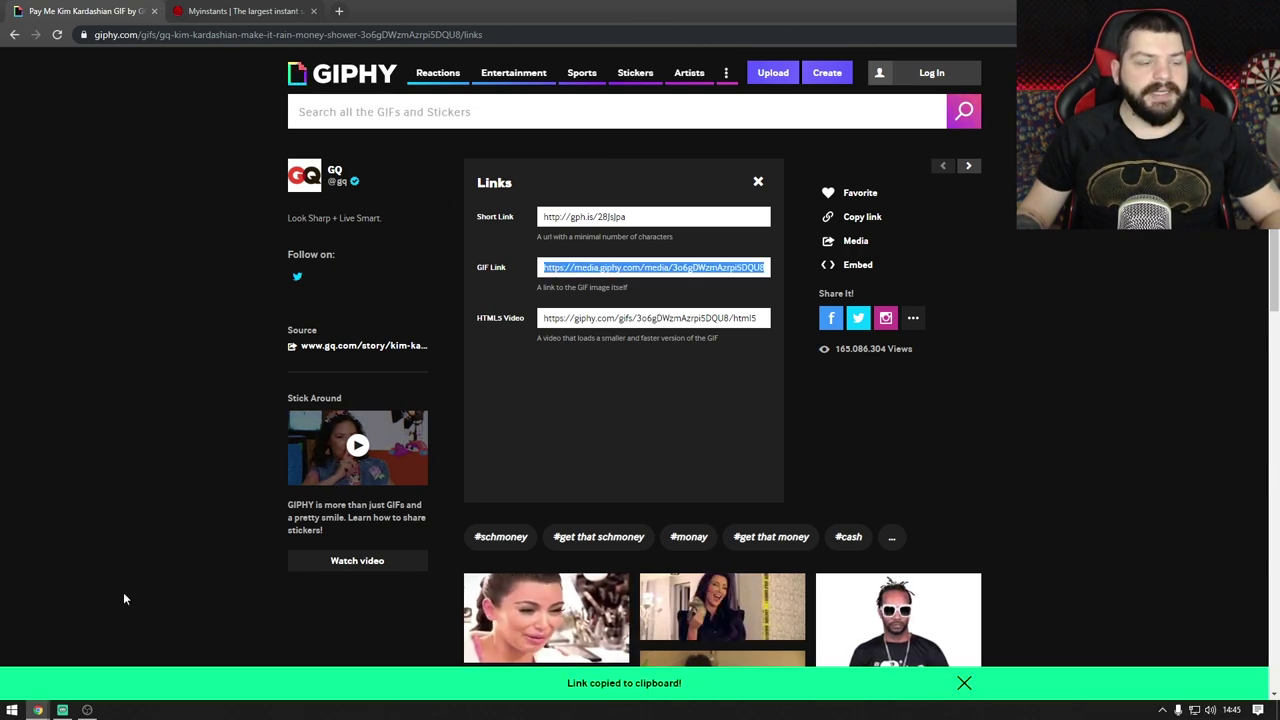
mouse_move(36, 710)
click(175, 660)
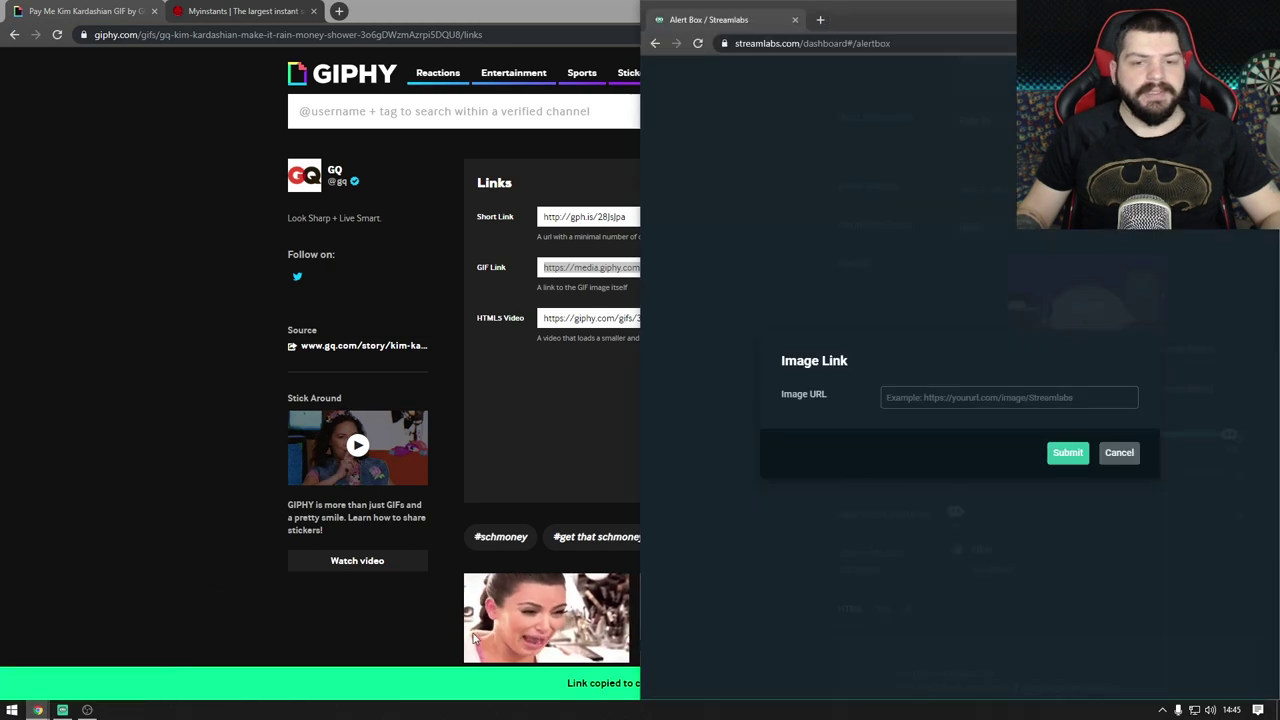
Step: Paste the copied GIPHY money GIF link as the follow alert's image and submit it
drag(924, 21, 870, 95)
click(1023, 314)
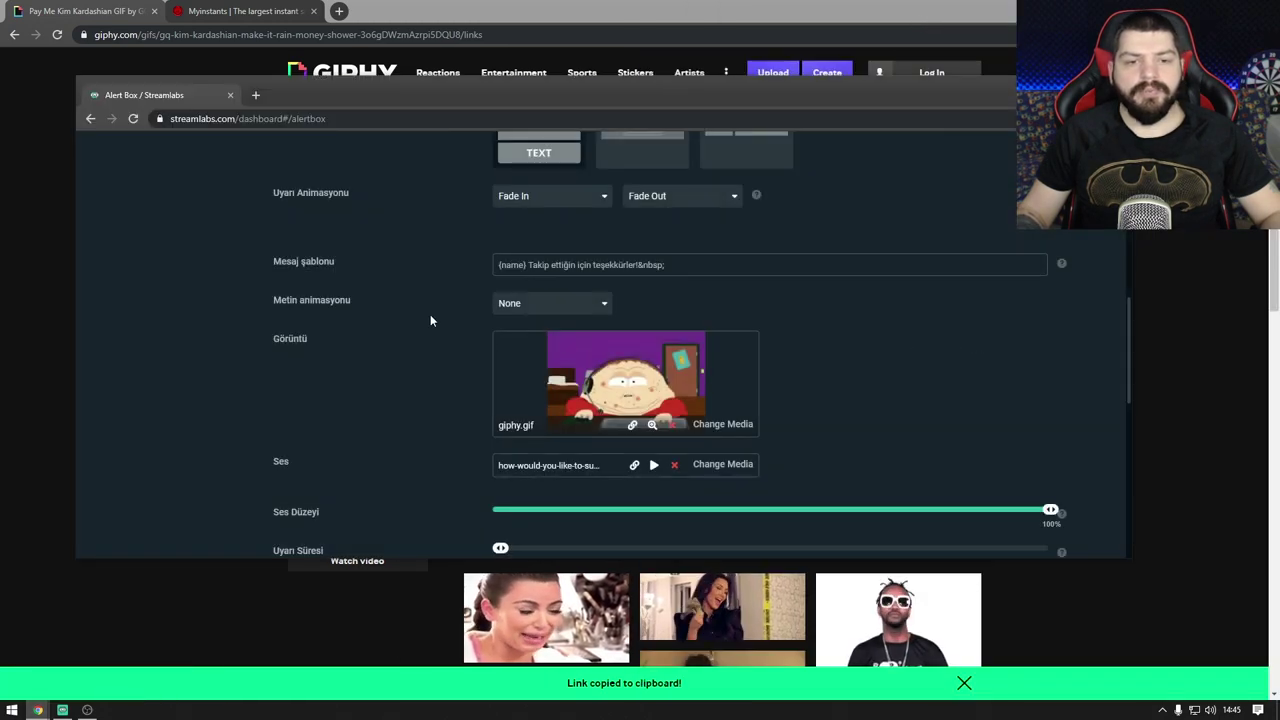
key(super+Up)
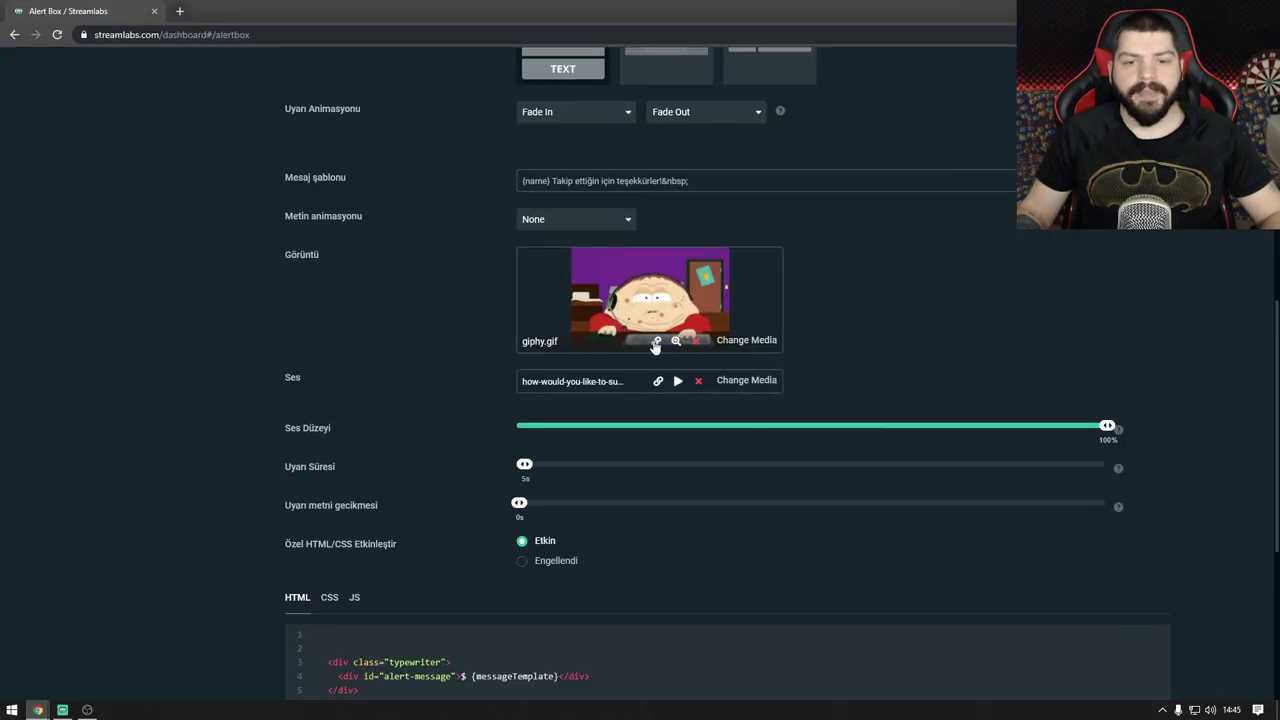
click(656, 341)
key(ctrl+v)
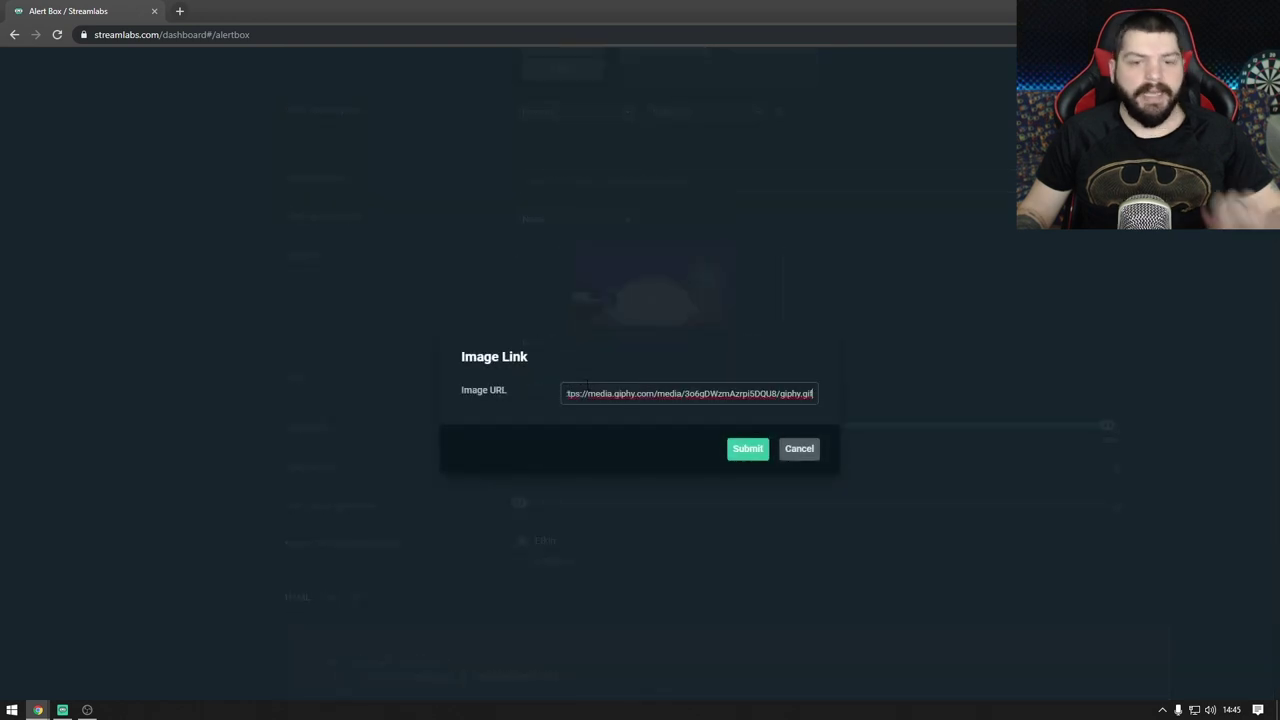
click(745, 449)
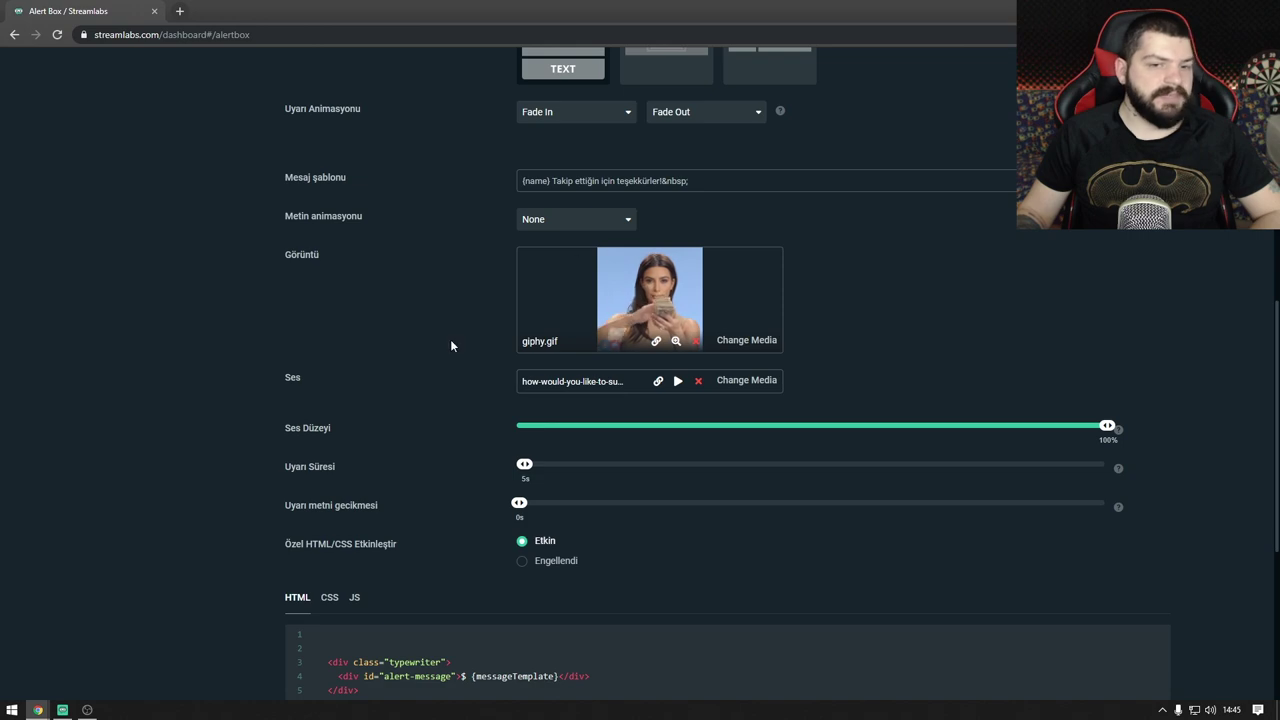
drag(465, 6, 1278, 130)
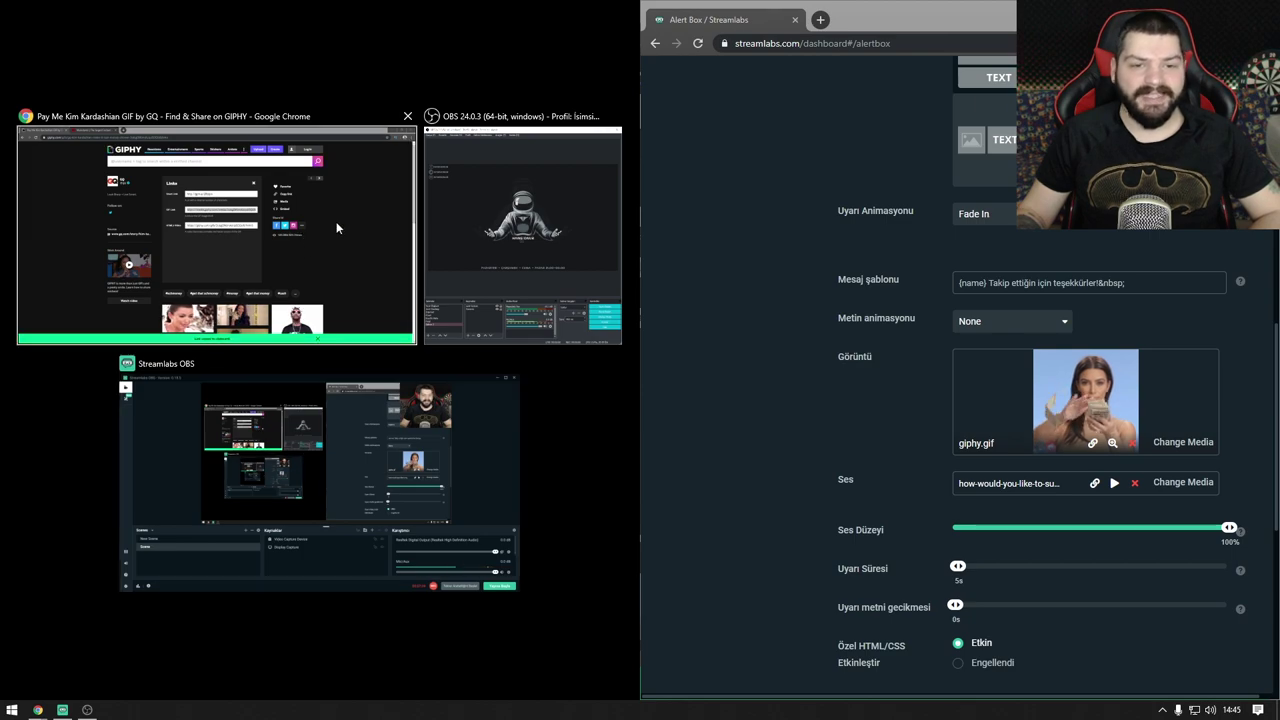
Step: Place OBS beside the browser, then maximize the OBS window
click(530, 240)
scroll(900, 270, up, 4)
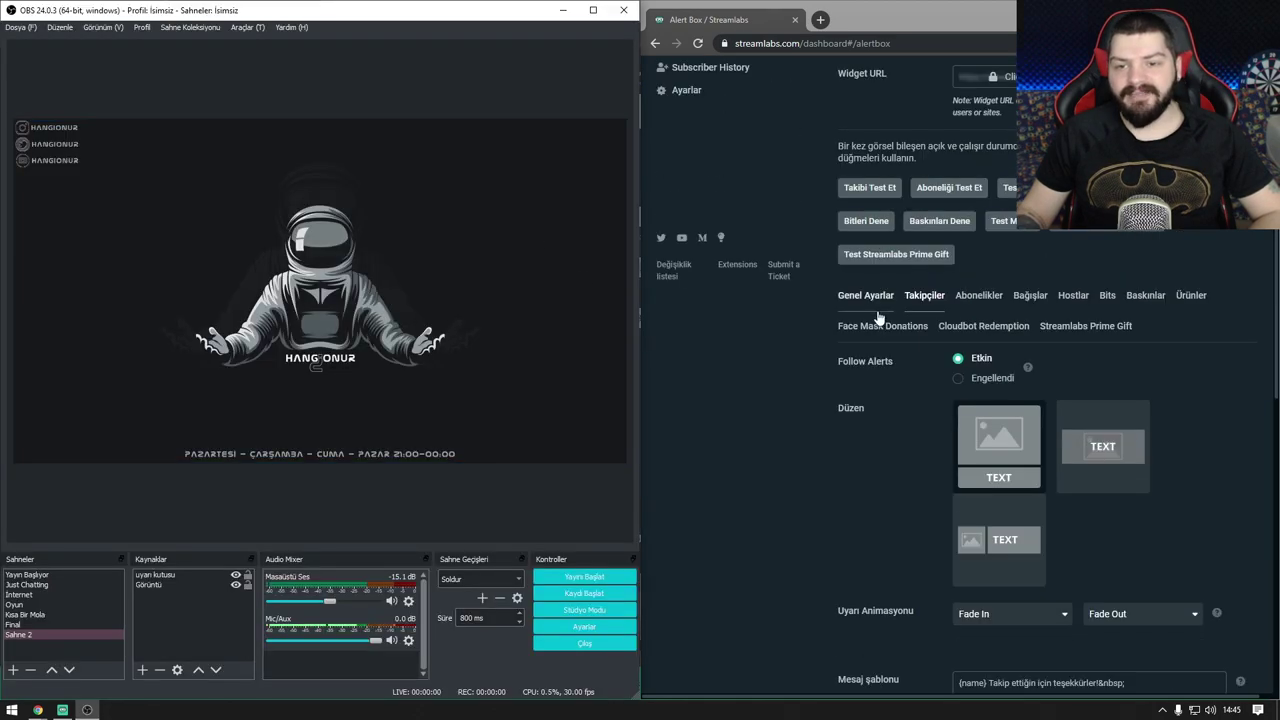
scroll(855, 357, down, 2)
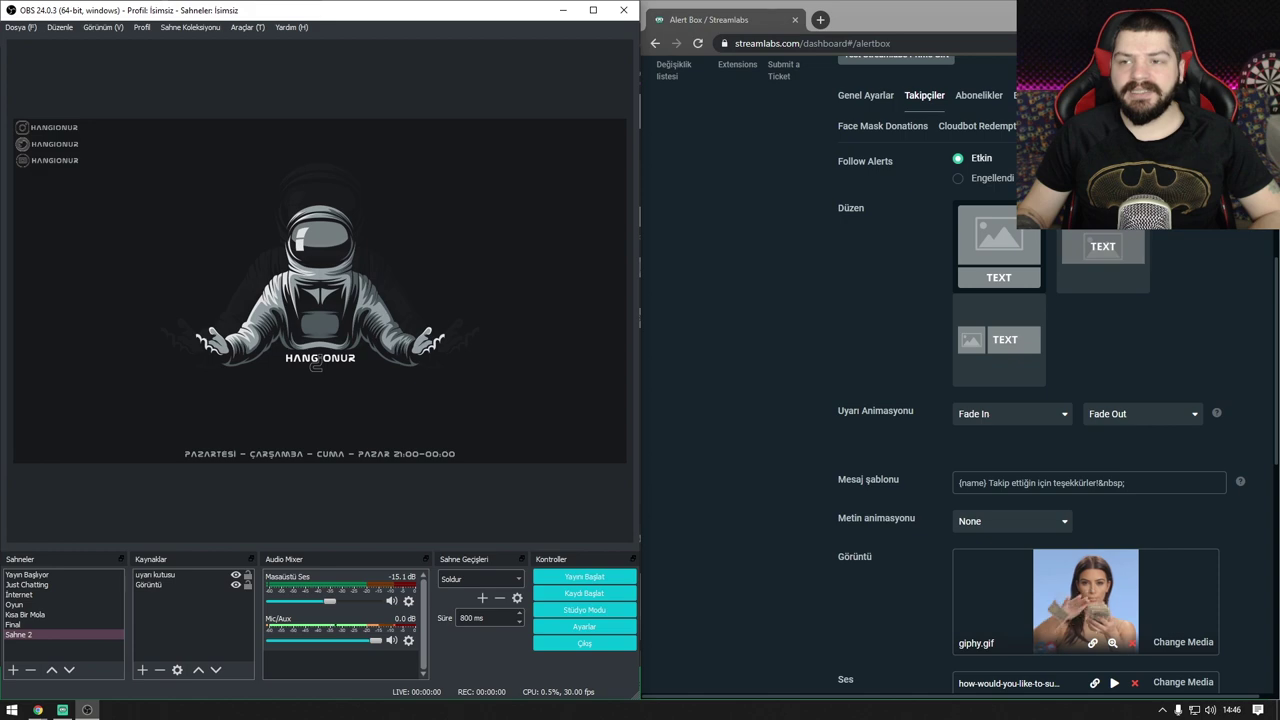
click(593, 10)
Step: Bring the Streamlabs alert box window to full screen and open the Ses row's Sound Link entry
mouse_move(37, 710)
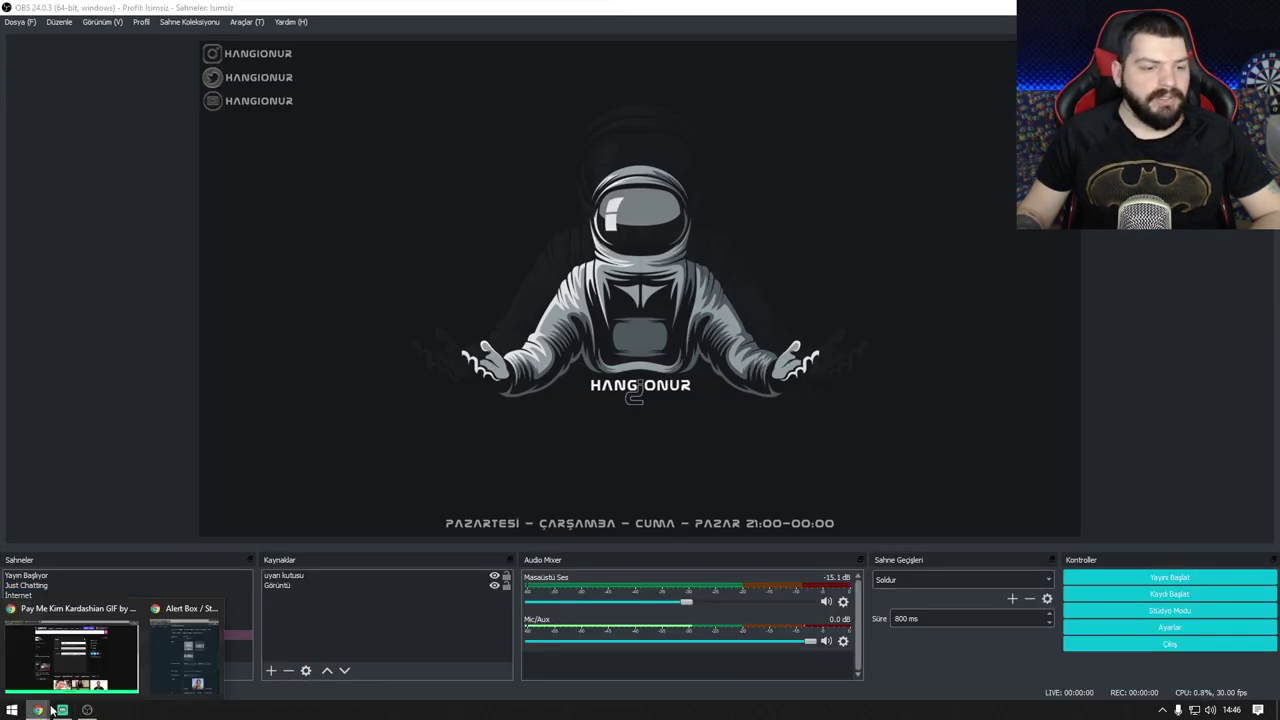
click(152, 665)
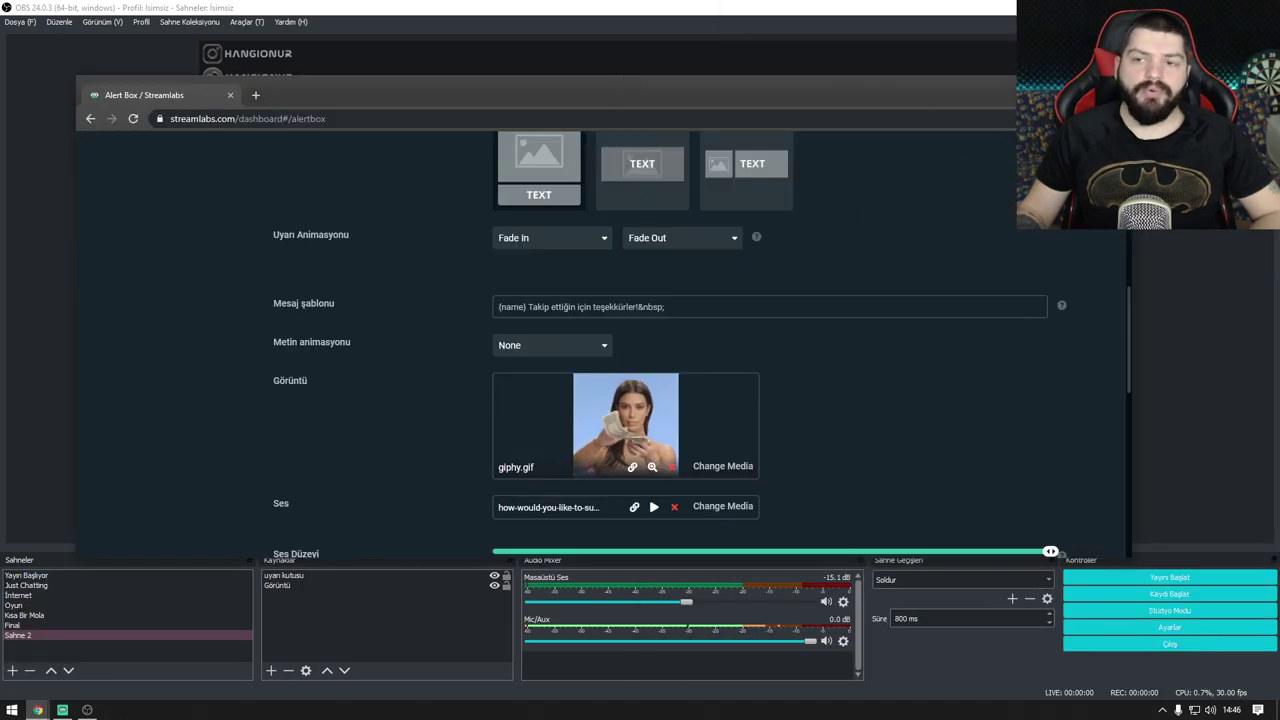
click(1067, 88)
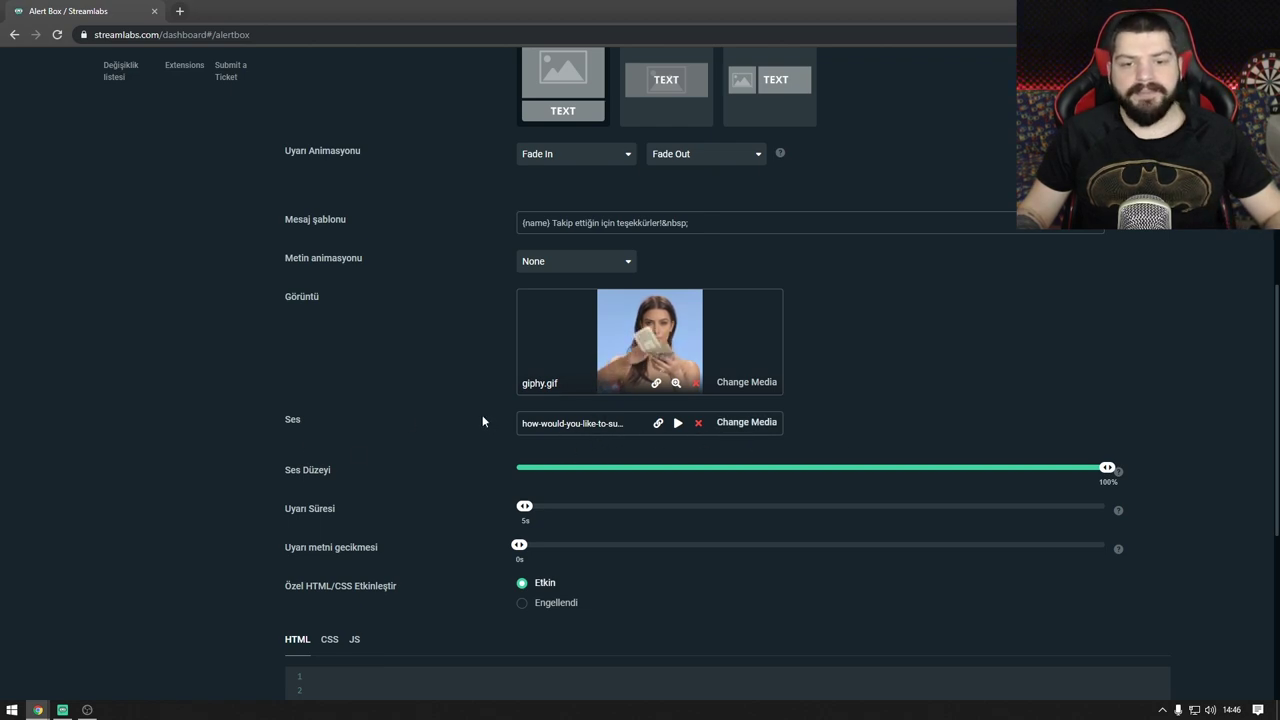
click(656, 423)
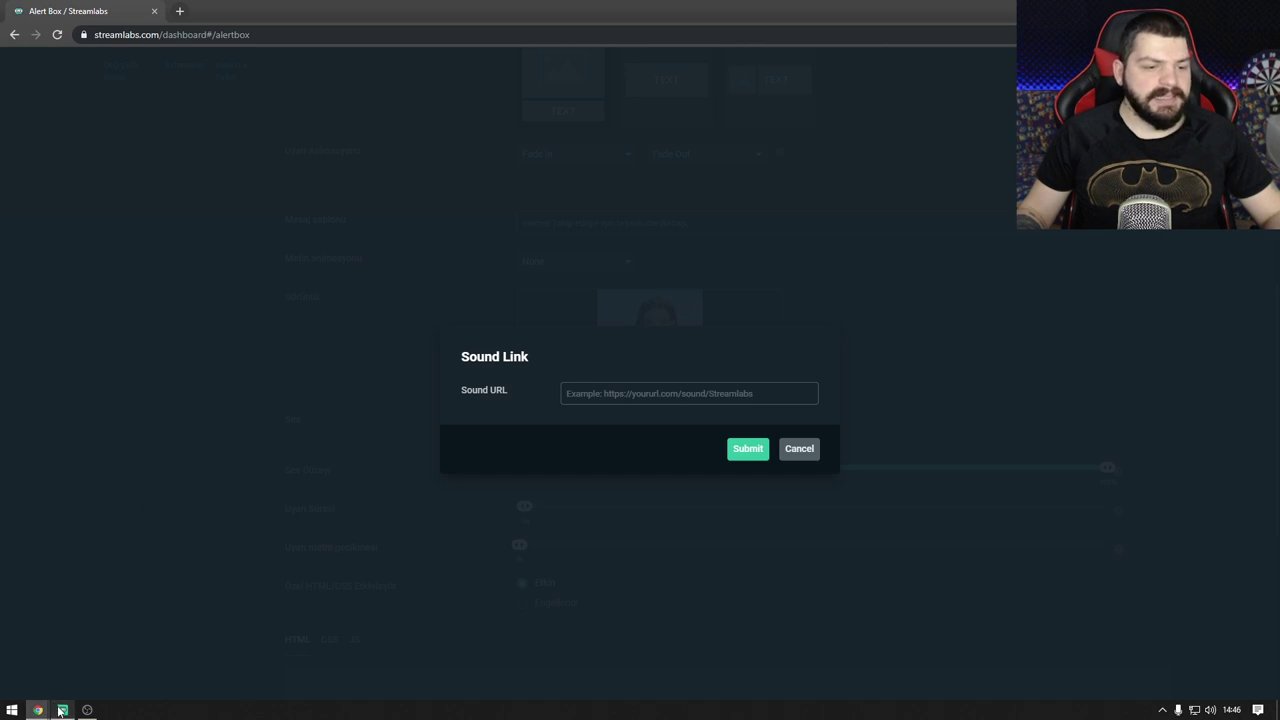
Step: Find and open the GTA SA Mission Passed sound on page 4 of Myinstants
mouse_move(38, 709)
click(35, 667)
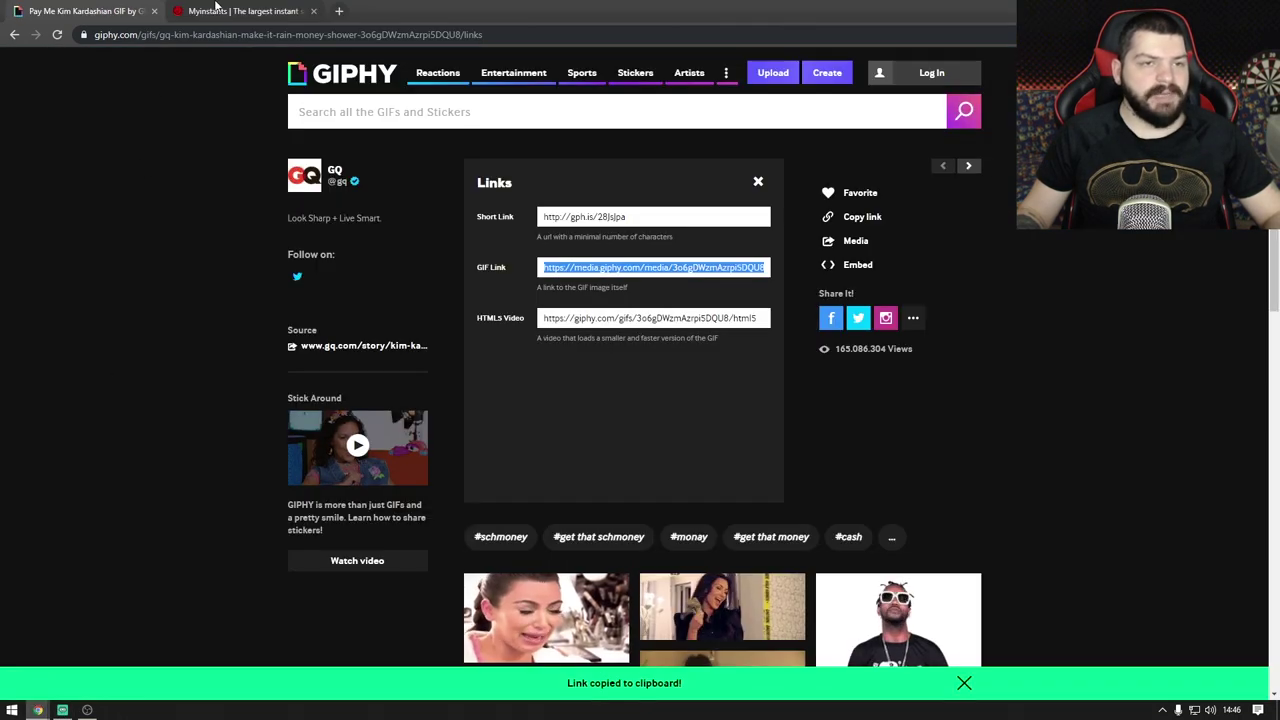
click(216, 11)
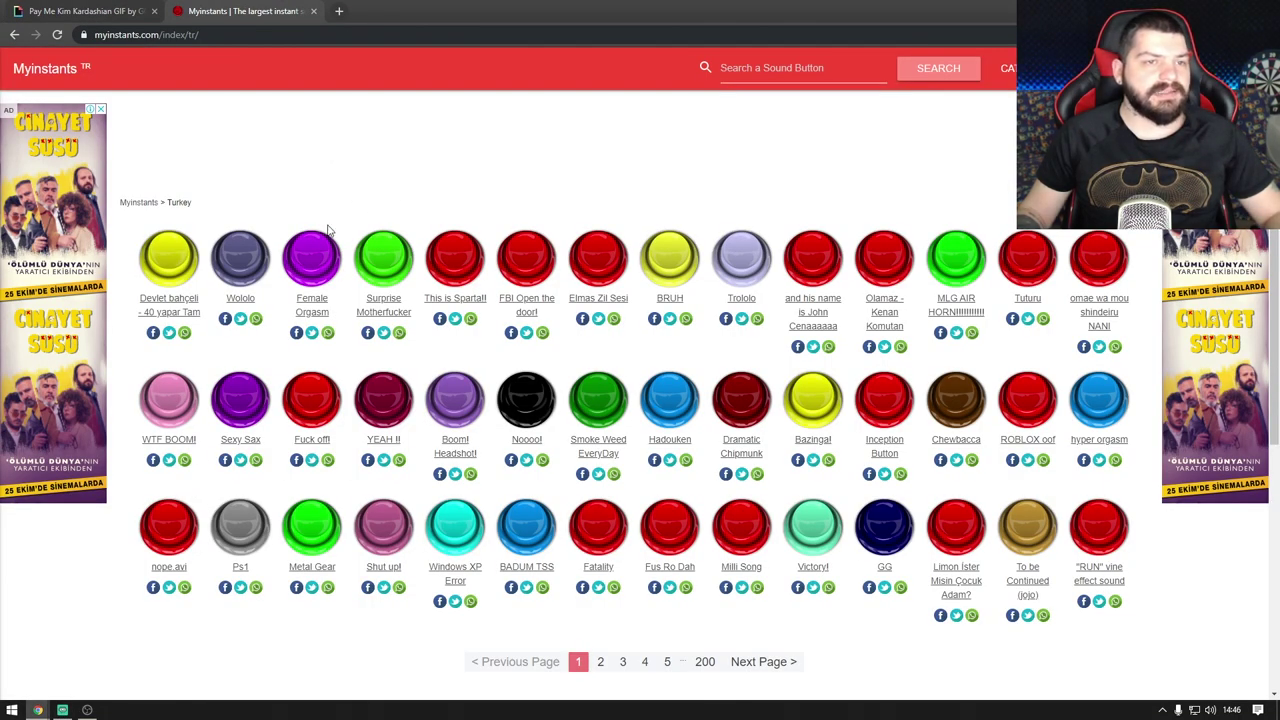
scroll(469, 365, down, 3)
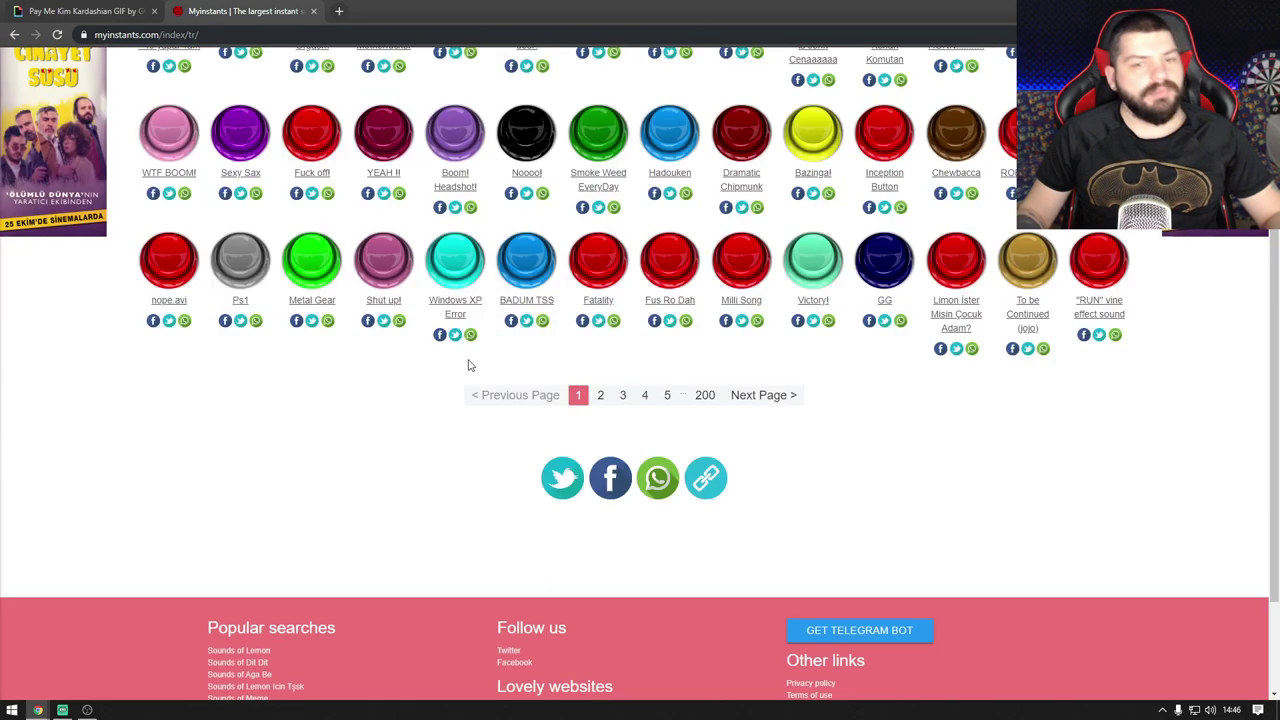
click(646, 396)
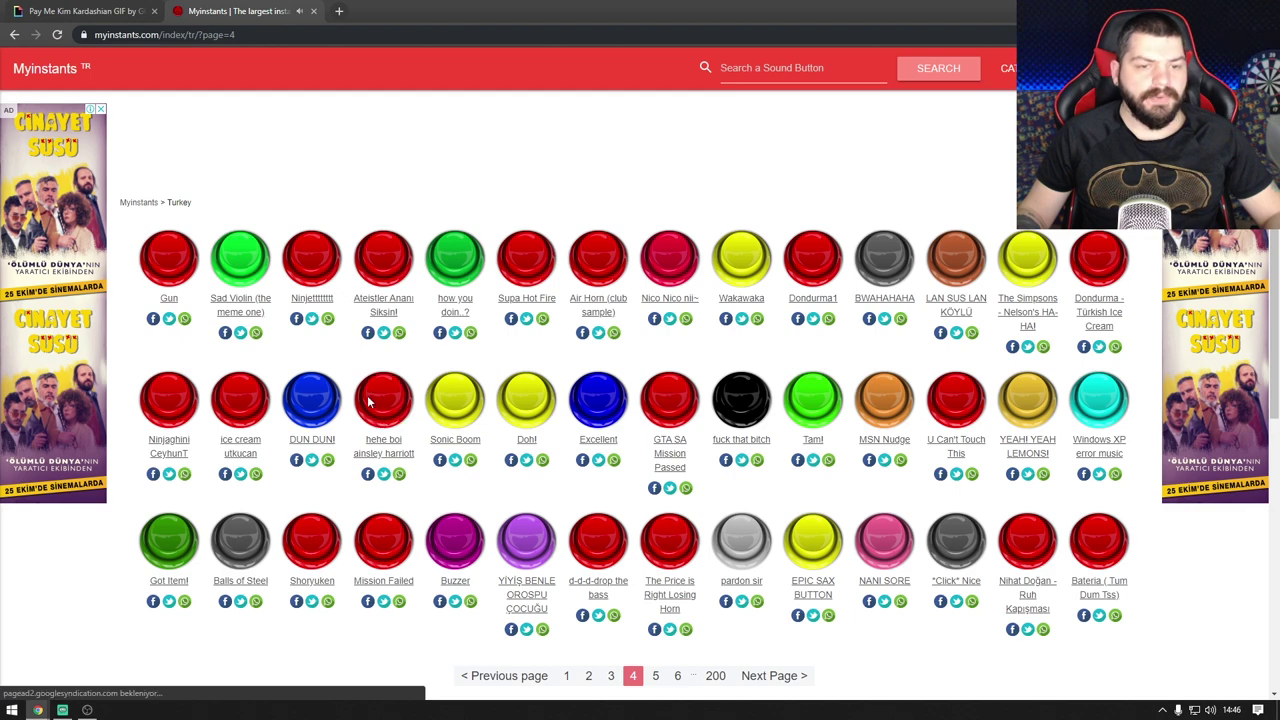
scroll(588, 322, down, 1)
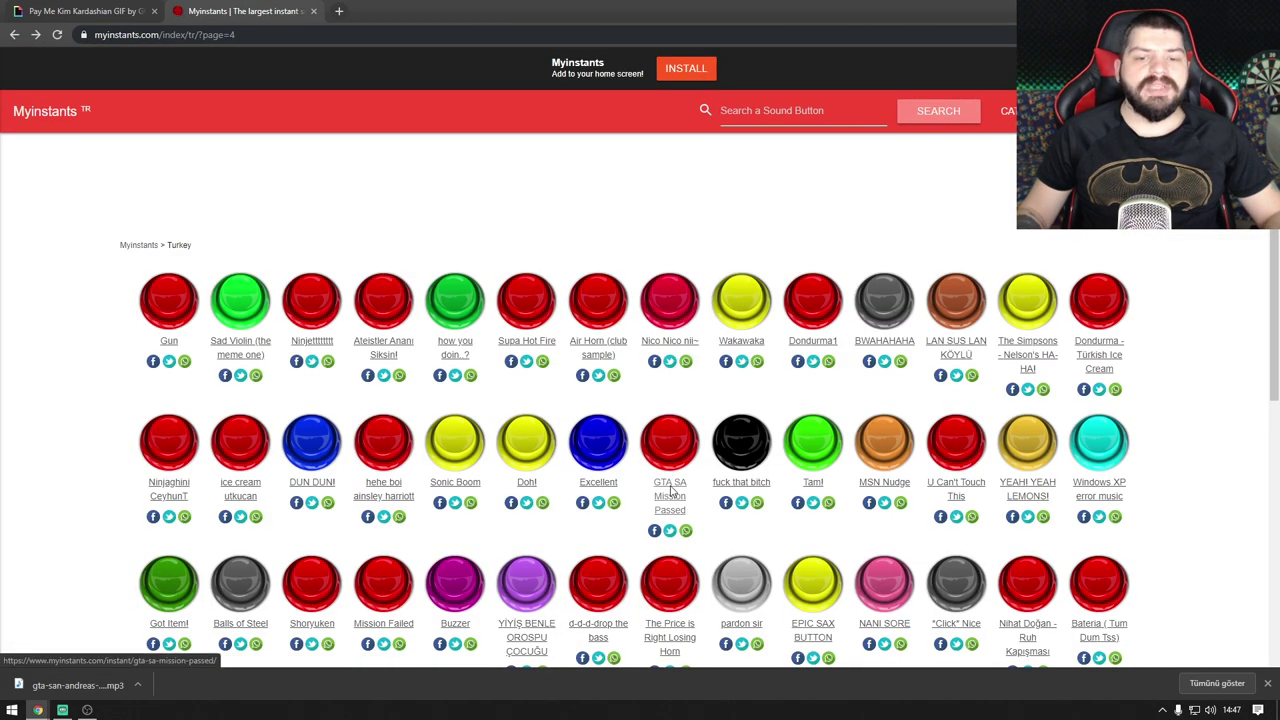
click(668, 440)
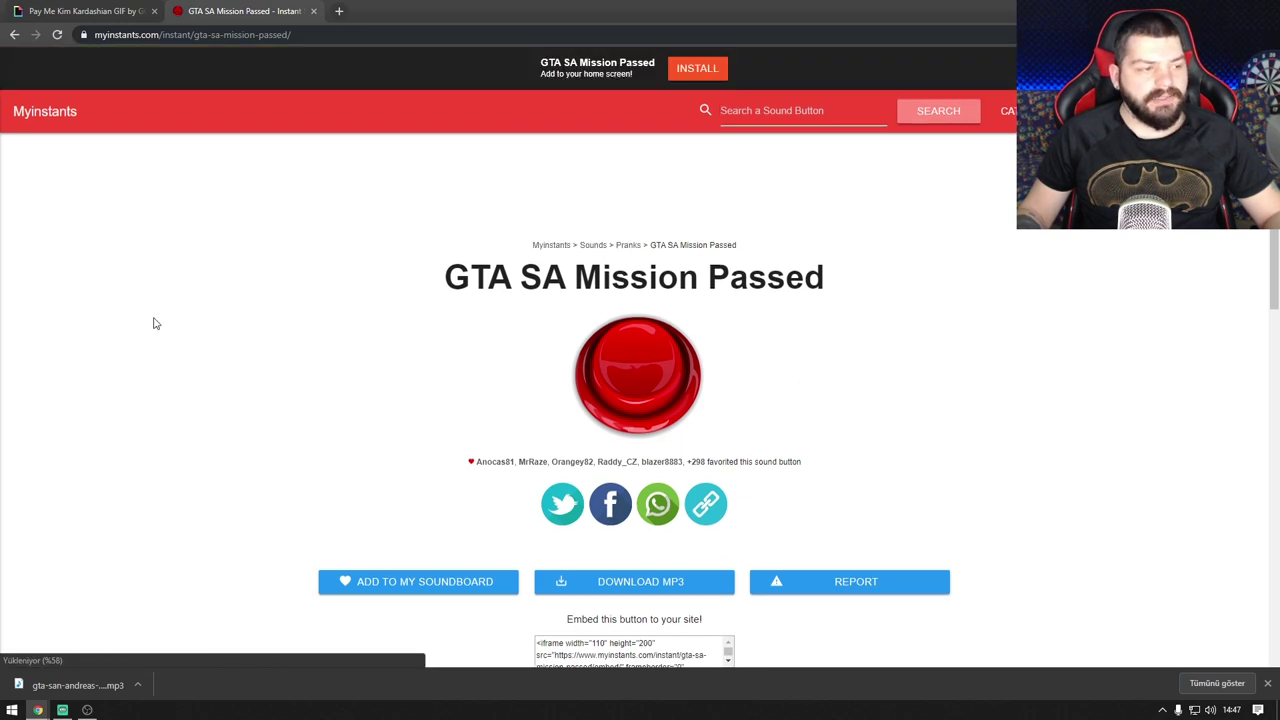
Step: Copy its Download MP3 link address and return to the Streamlabs sound link form
scroll(600, 470, down, 2)
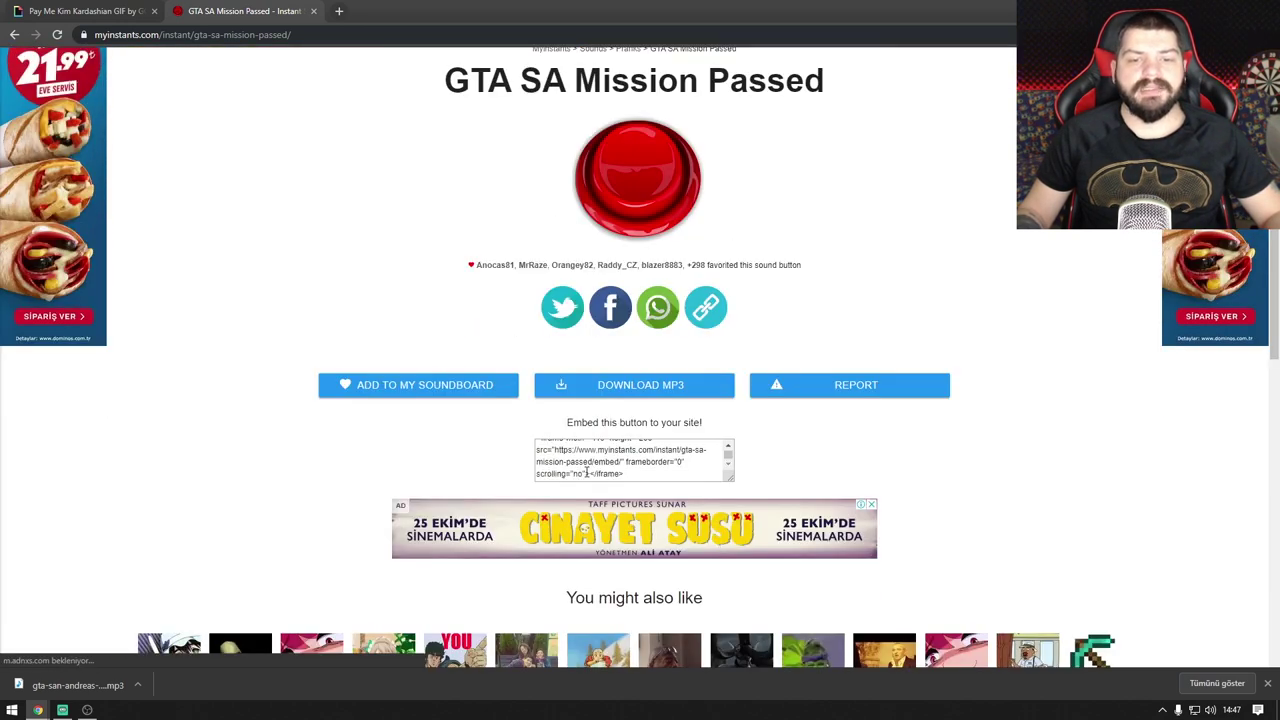
scroll(607, 459, up, 1)
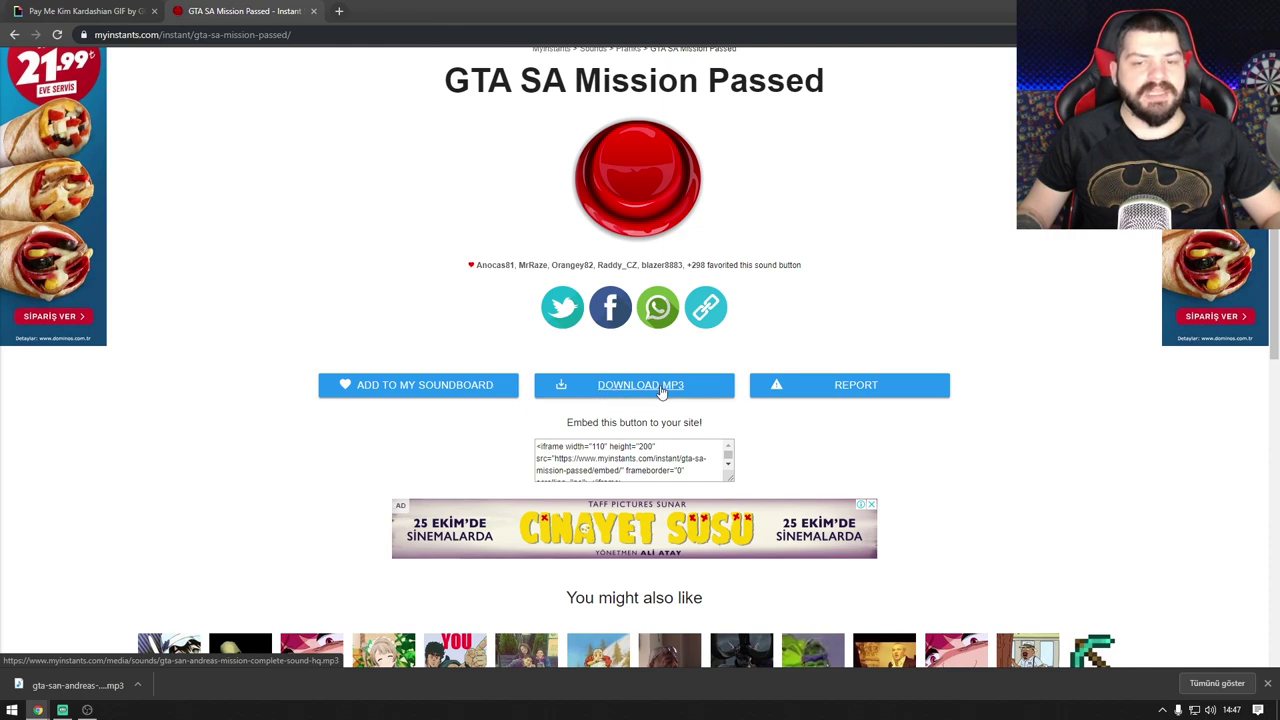
right_click(661, 392)
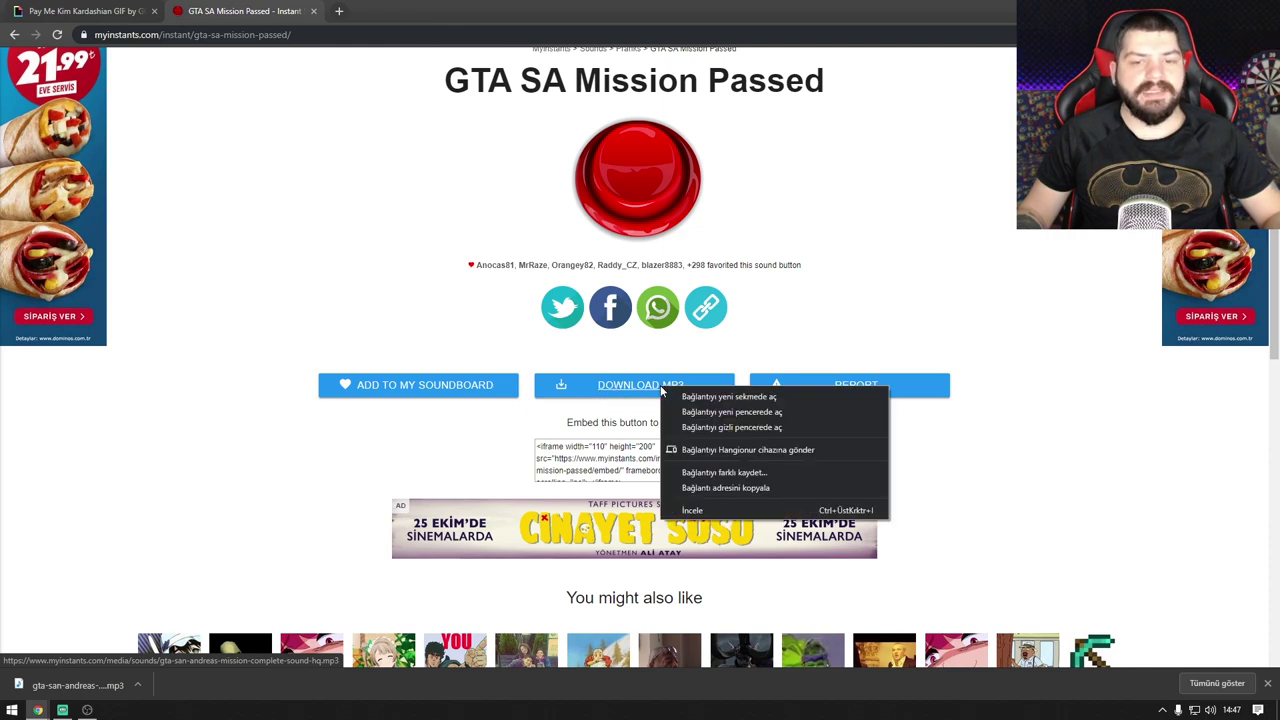
click(709, 488)
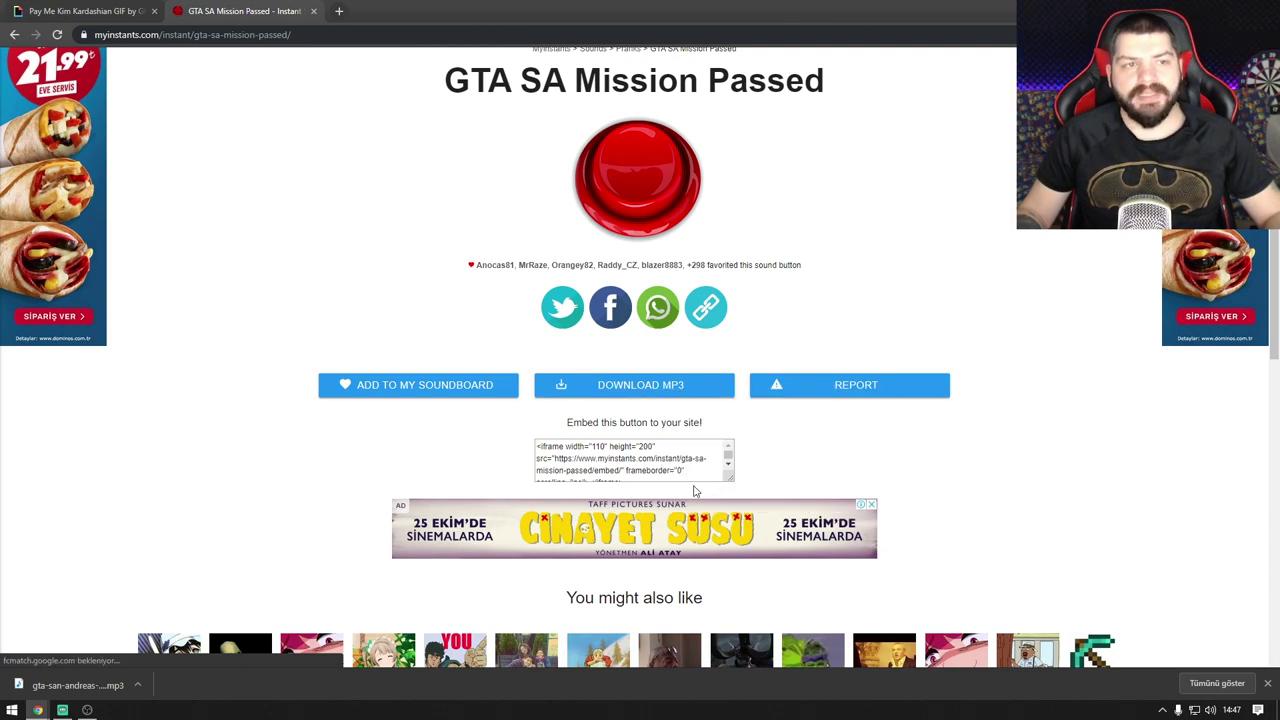
mouse_move(37, 710)
click(254, 652)
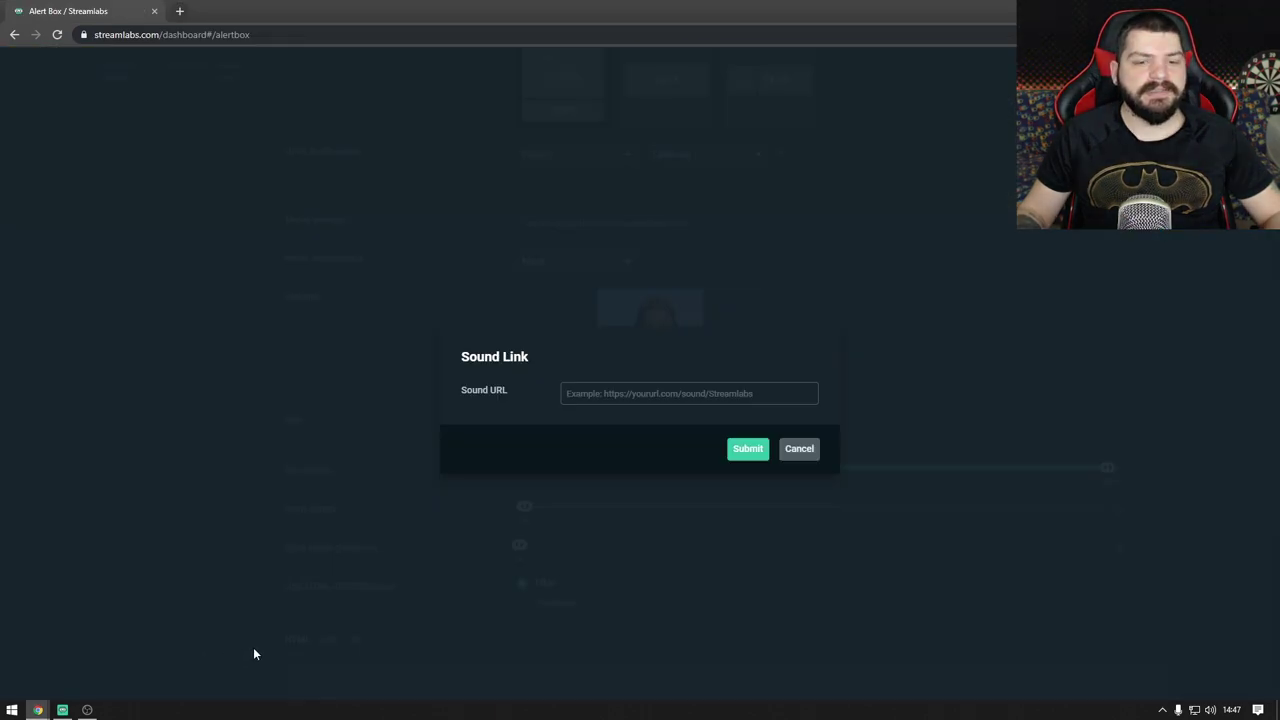
Step: Submit the pasted GTA SA Mission Passed MP3 link as the follower sound, preview it, and save
key(ctrl+v)
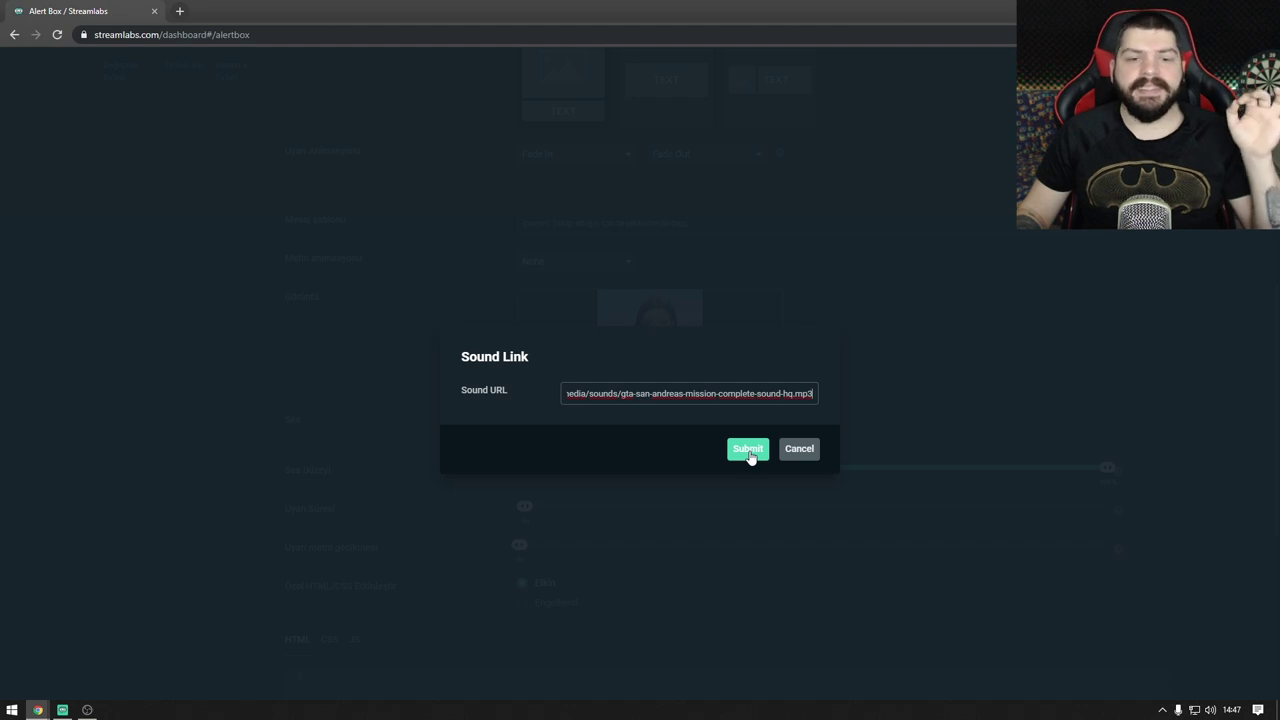
click(748, 451)
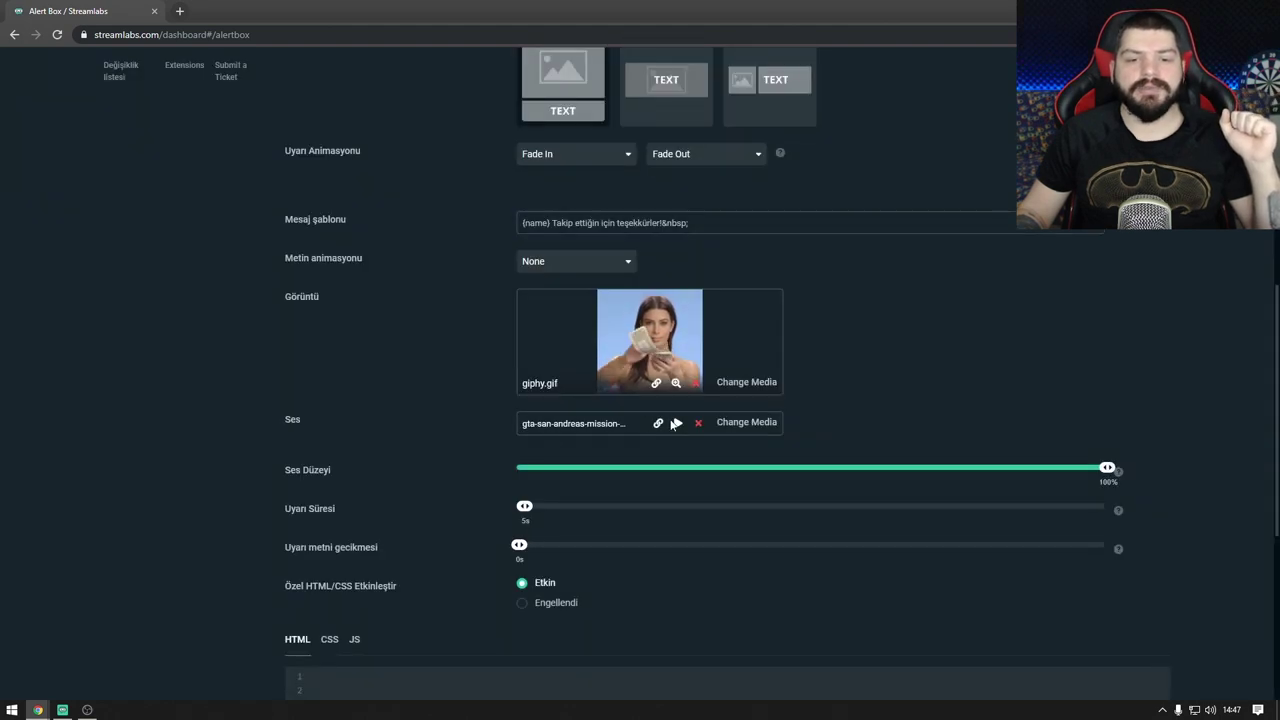
click(676, 423)
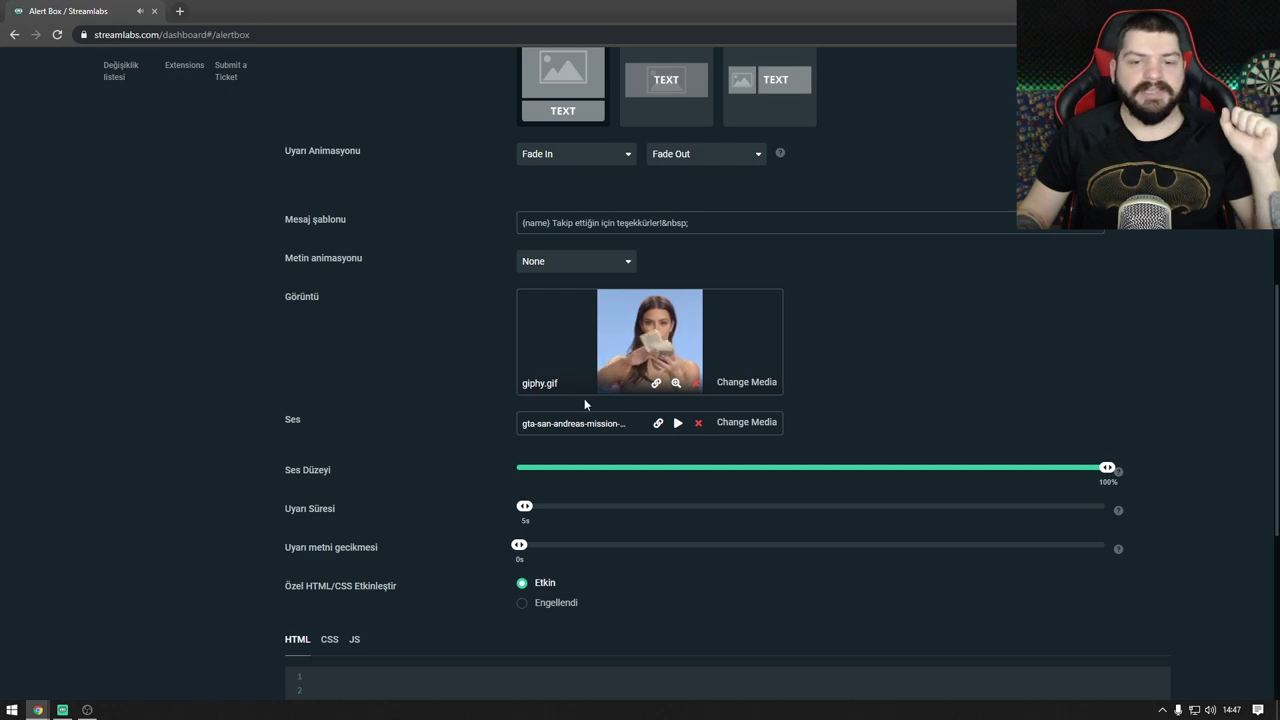
scroll(434, 405, down, 4)
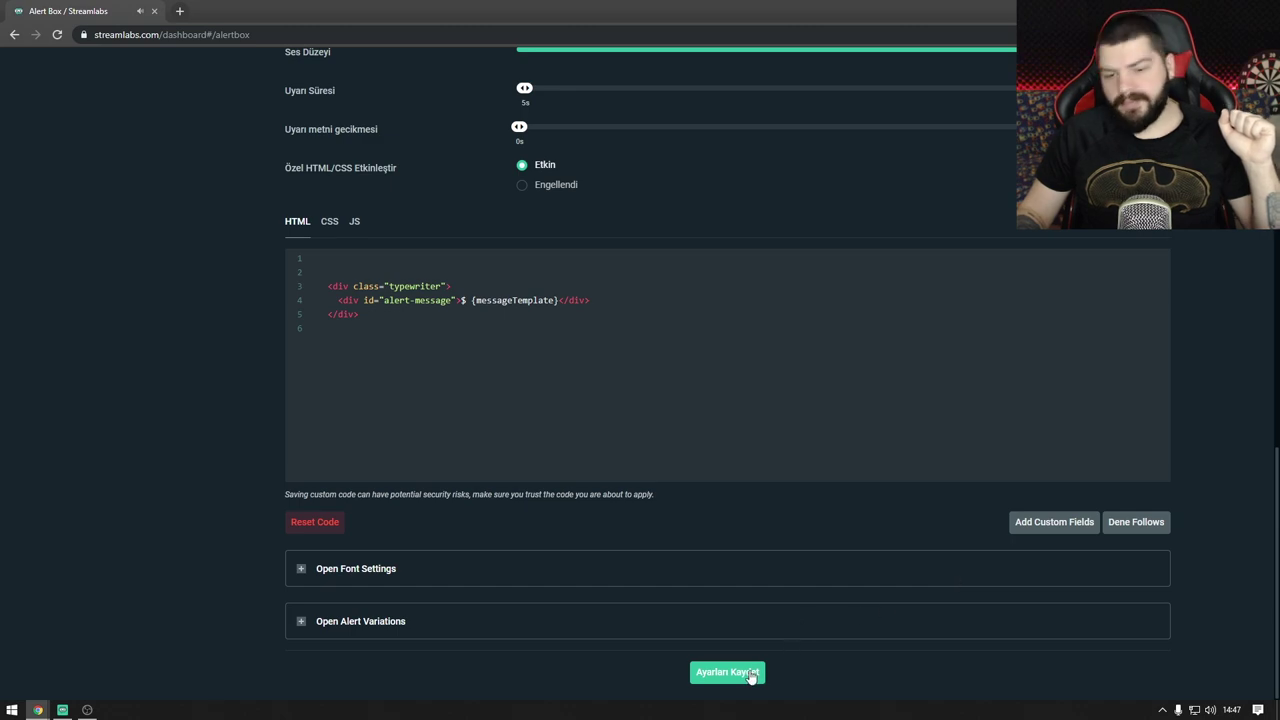
click(750, 674)
scroll(686, 588, up, 10)
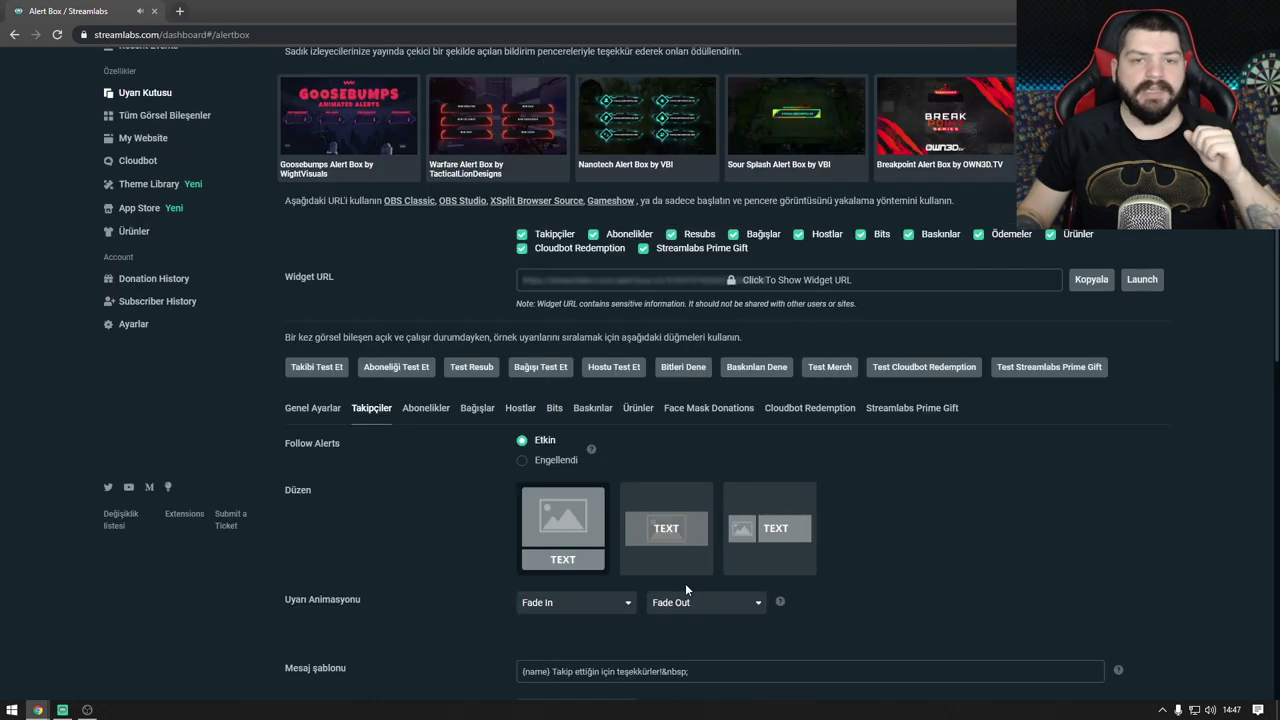
Step: Review the Abonelikler, Bağışlar, Hostlar and Bits alert settings tabs
scroll(685, 583, up, 2)
scroll(370, 554, down, 2)
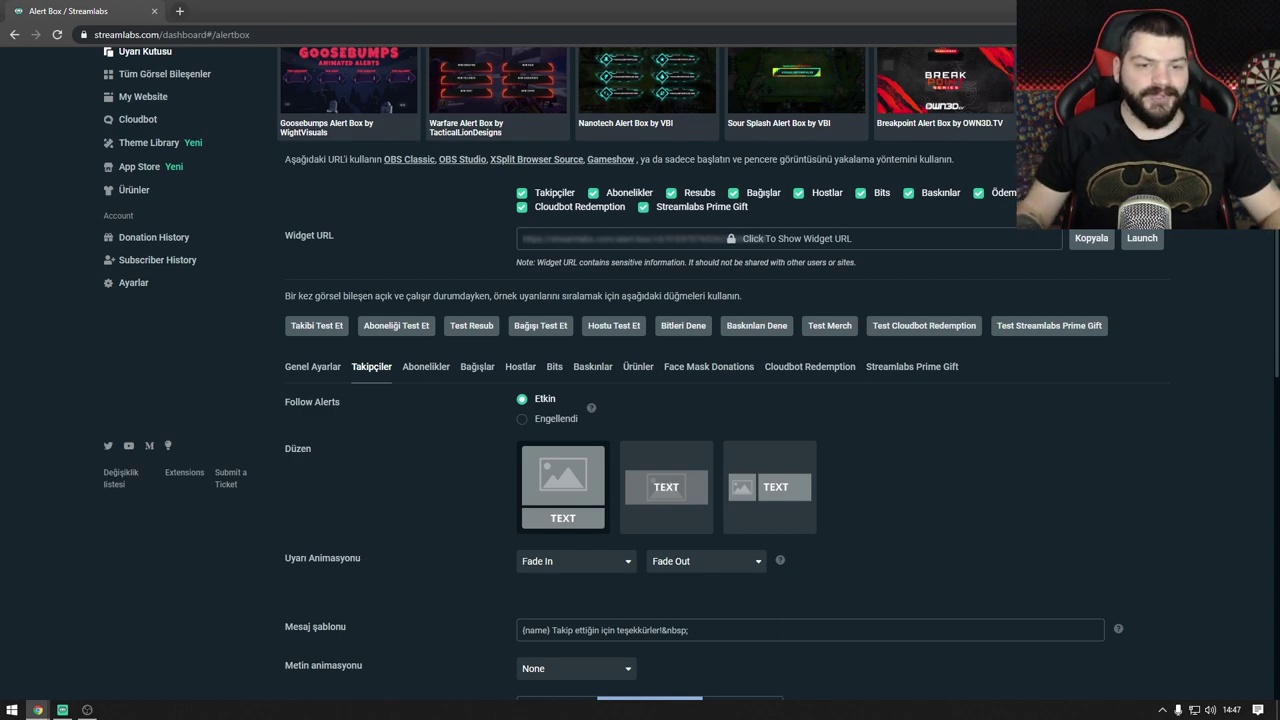
click(423, 368)
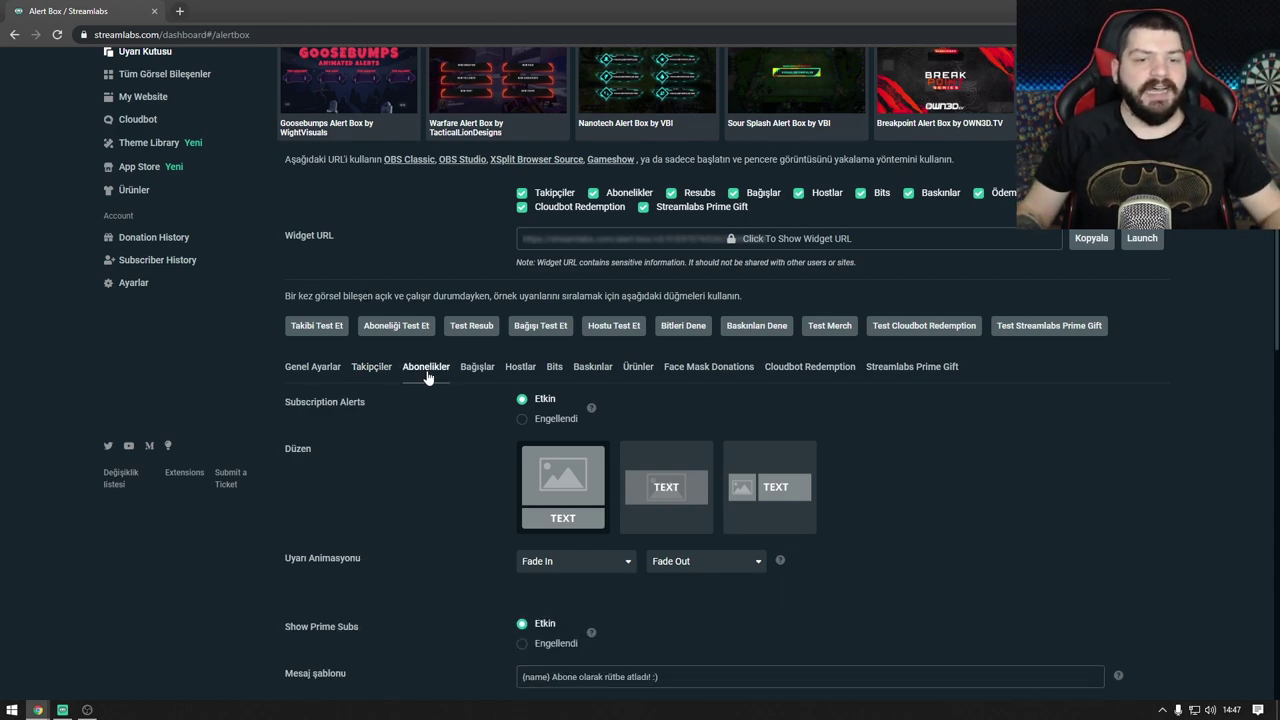
scroll(427, 376, down, 1)
click(466, 300)
scroll(469, 342, up, 7)
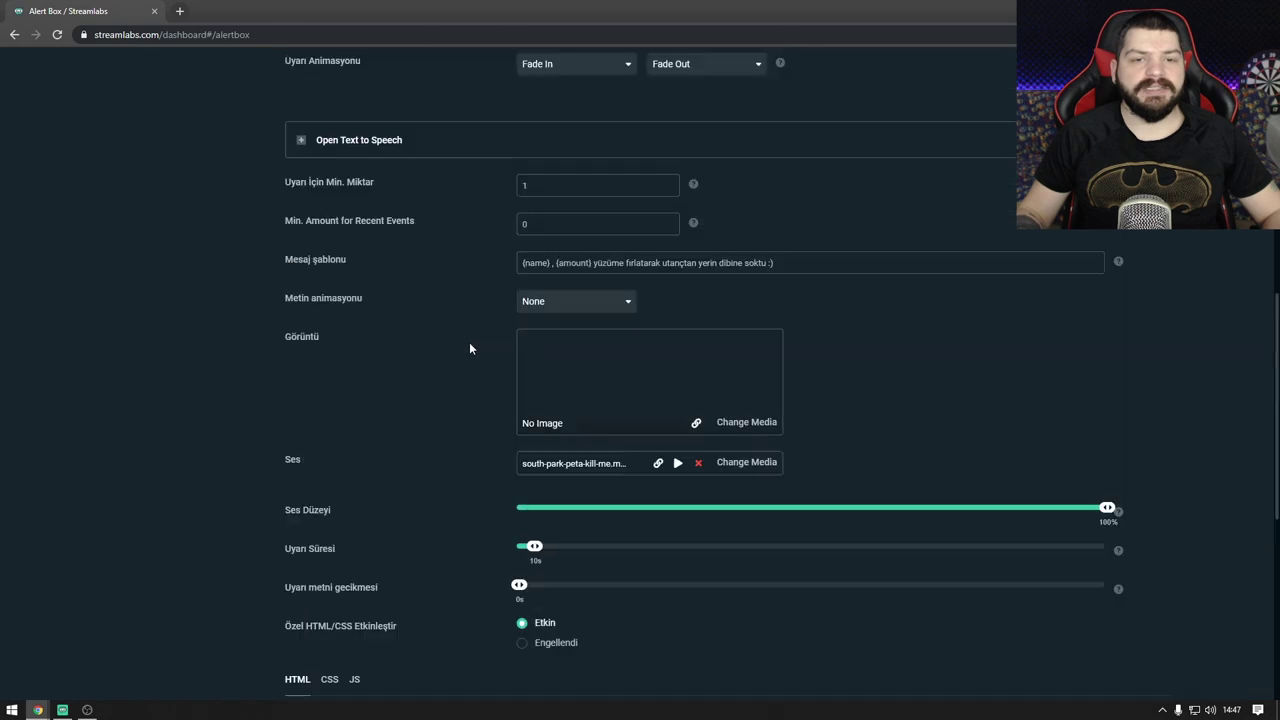
click(522, 206)
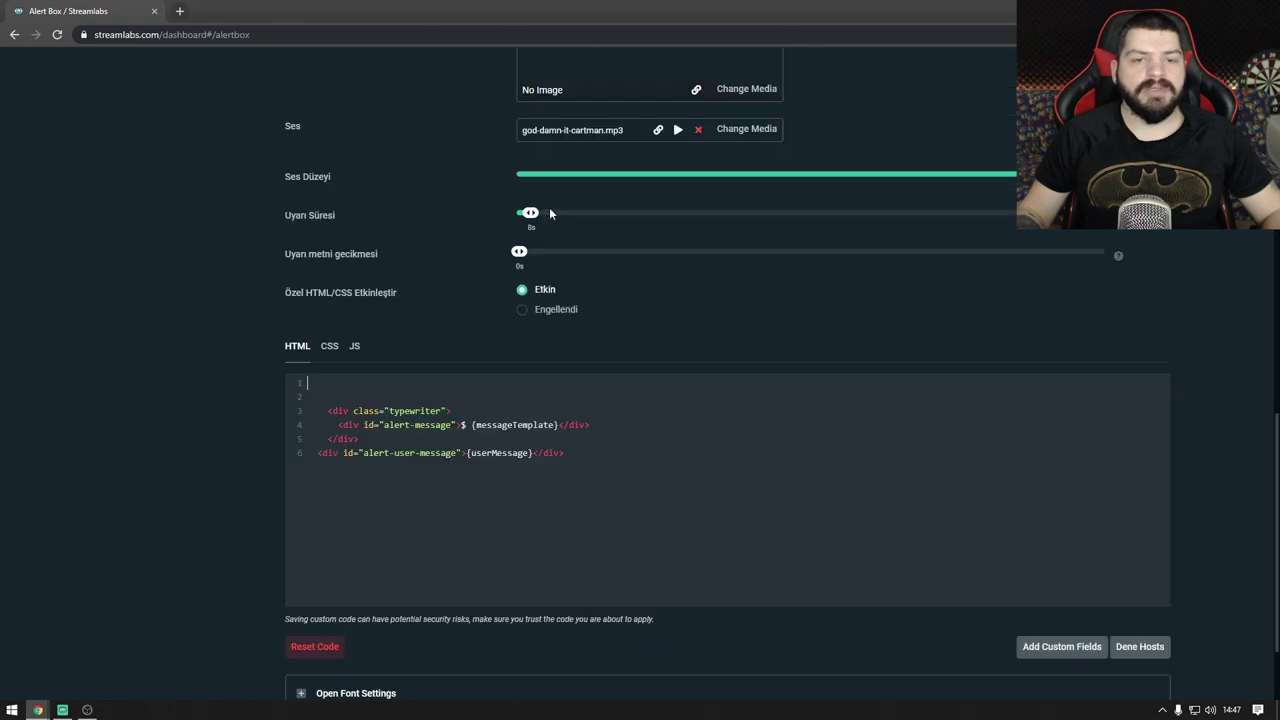
scroll(548, 300, up, 8)
click(555, 181)
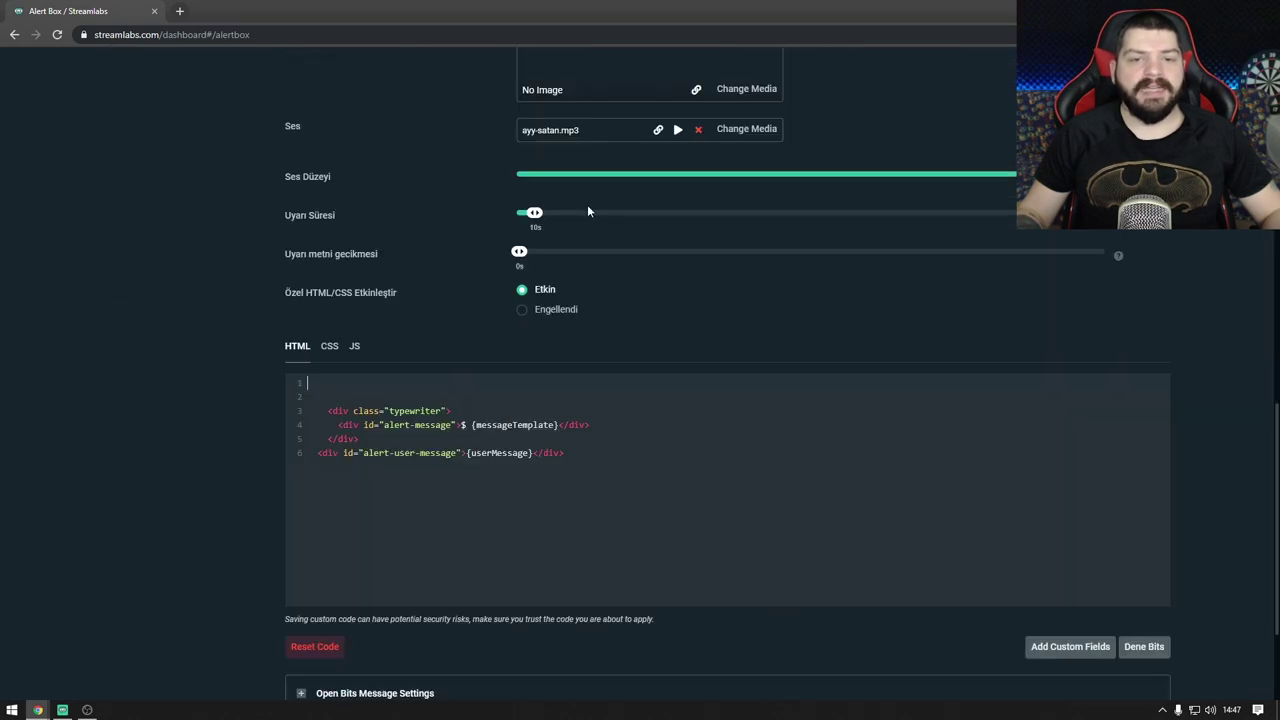
Step: Go to the widget gallery via Tüm Görsel Bileşenler
scroll(587, 206, up, 8)
scroll(498, 179, up, 1)
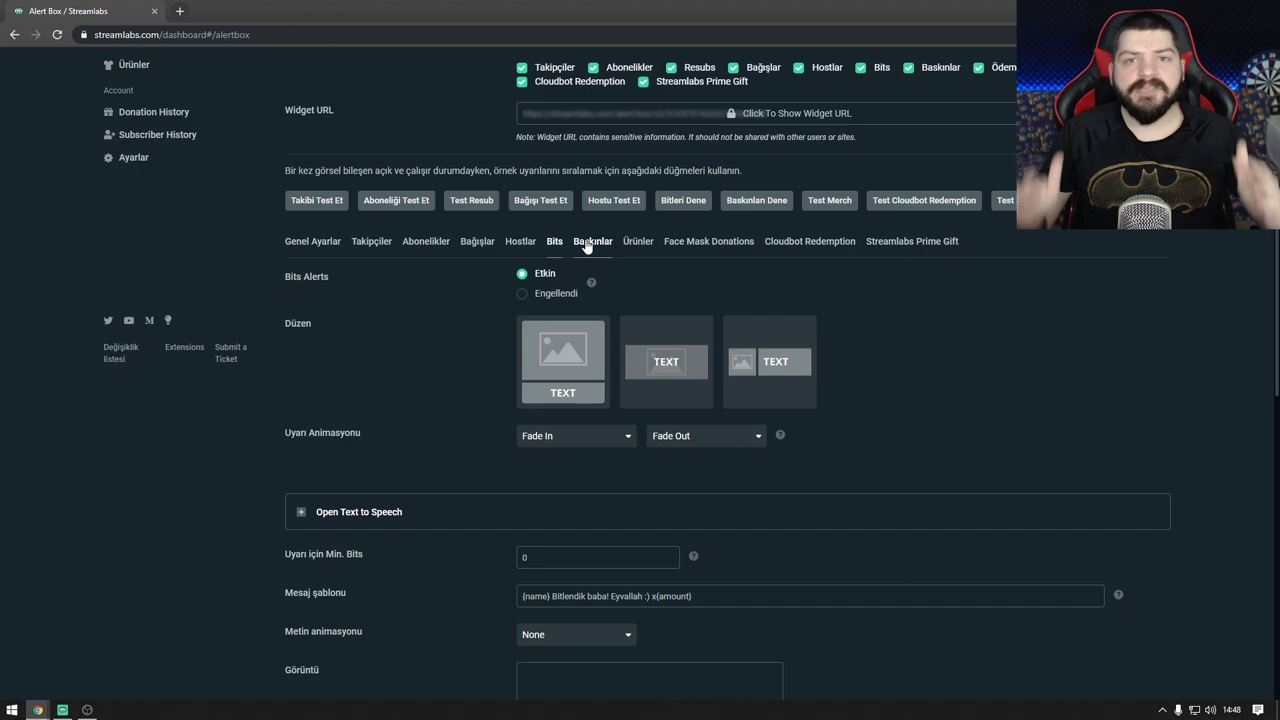
scroll(587, 246, up, 1)
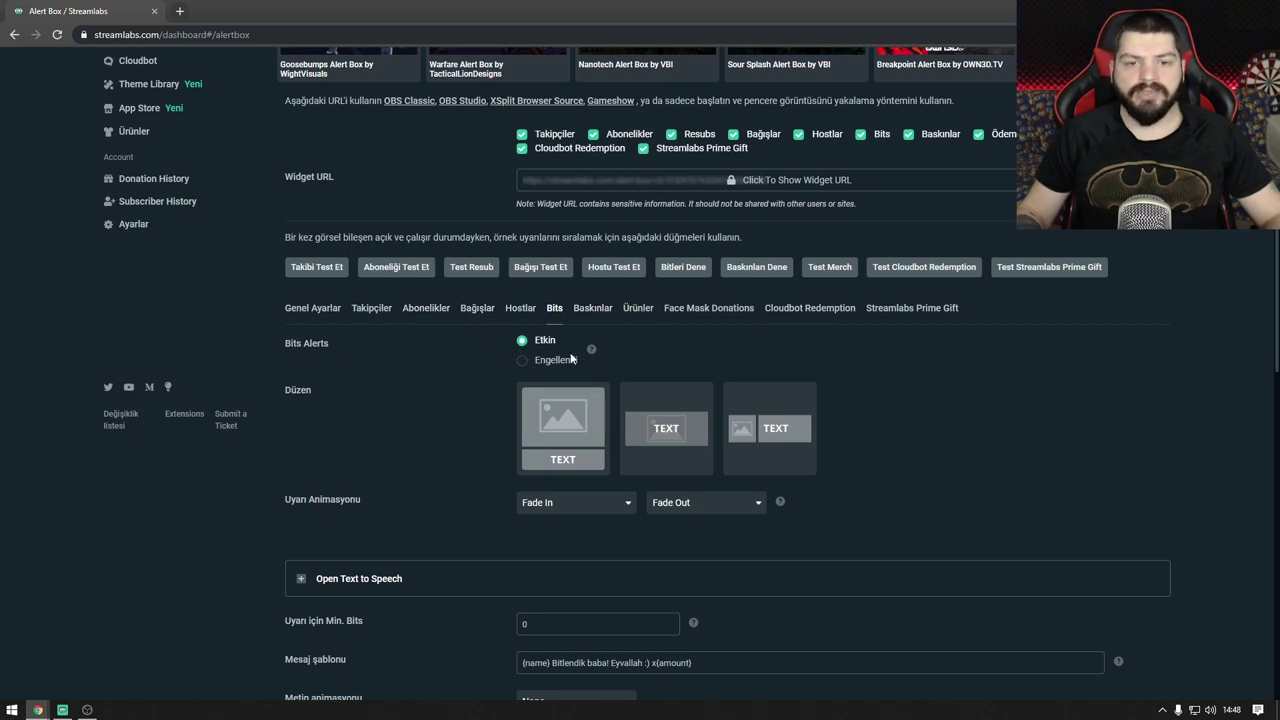
scroll(380, 400, up, 1)
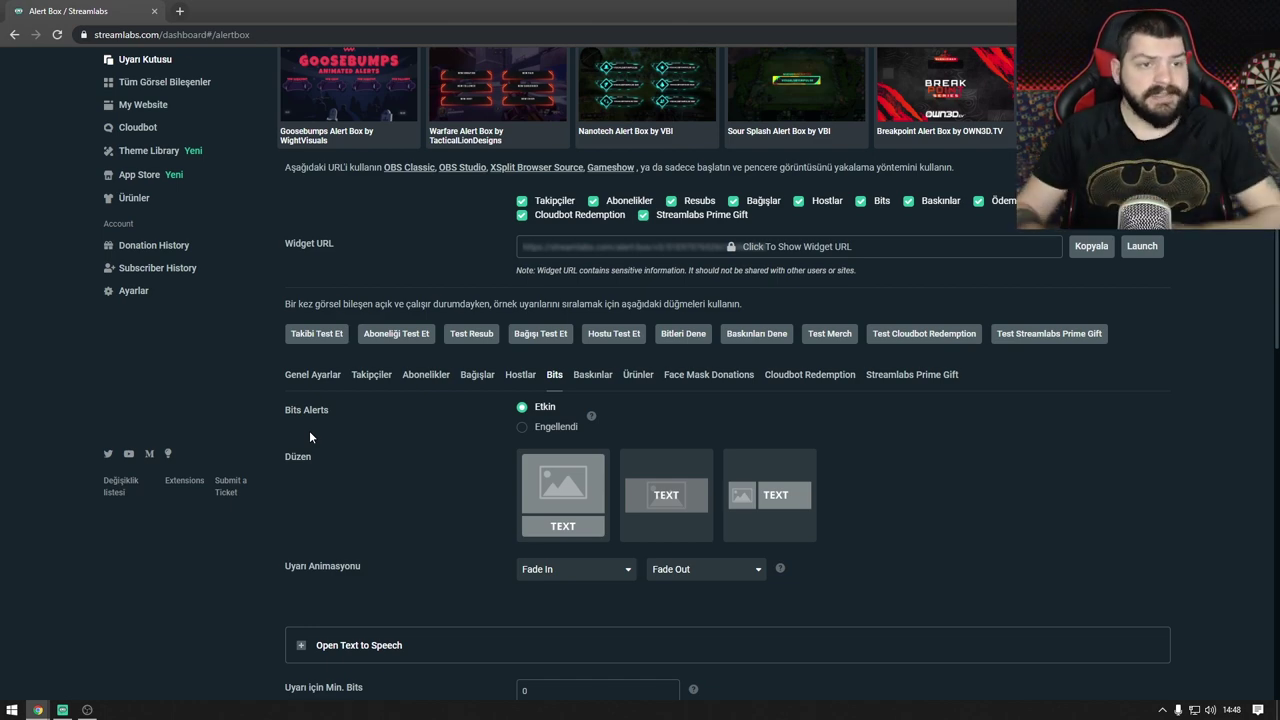
scroll(309, 430, up, 3)
click(170, 279)
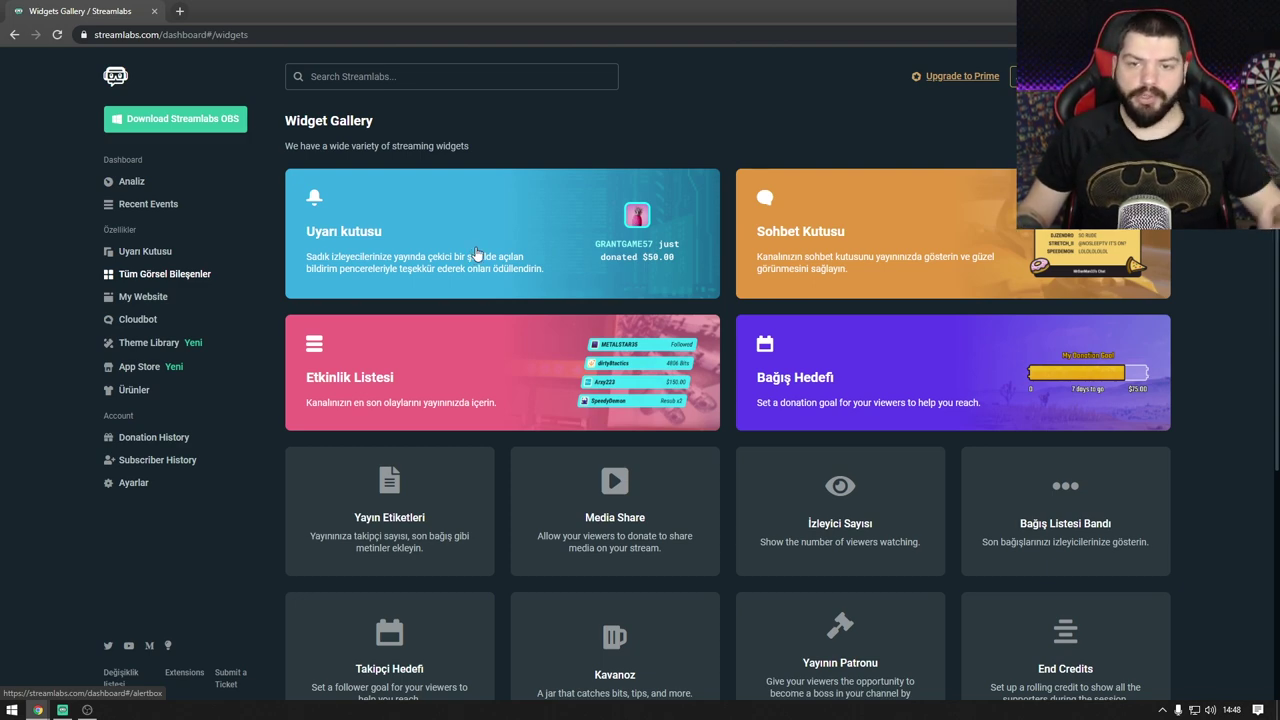
Step: Open the Chat Box widget settings, with Streamlabs snapped right and OBS left
click(796, 218)
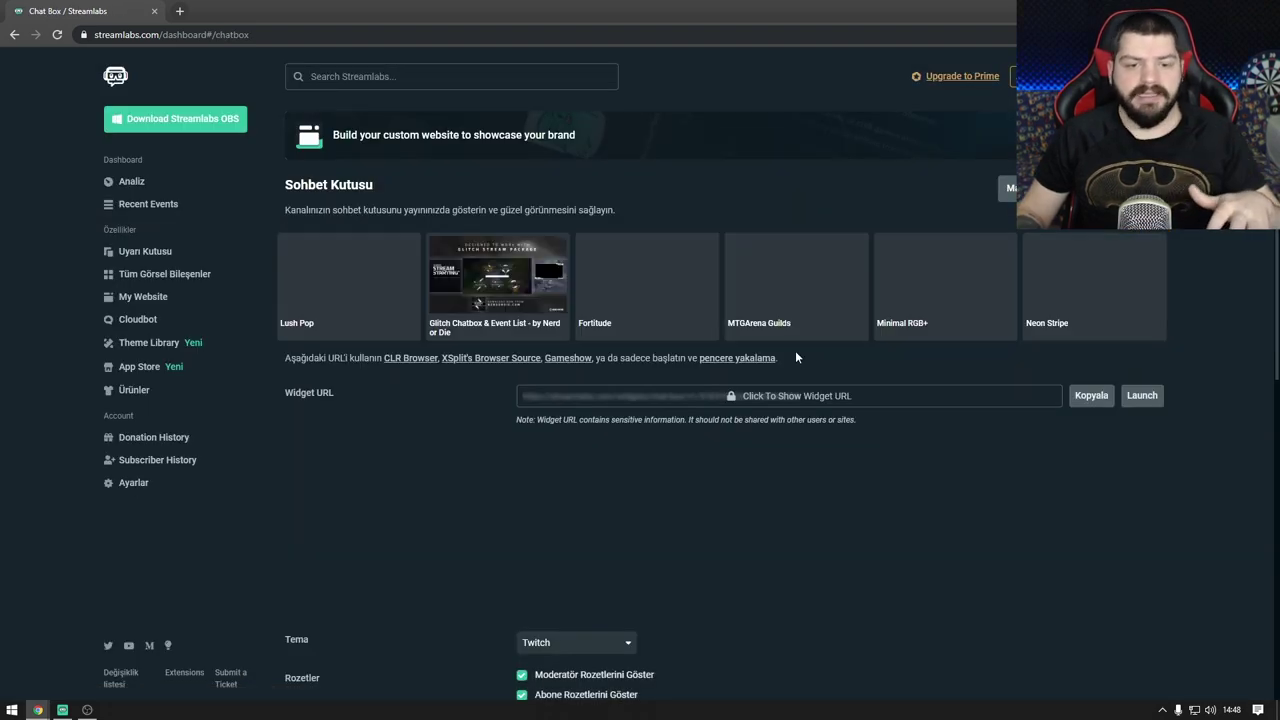
scroll(740, 357, down, 1)
drag(709, 12, 1279, 100)
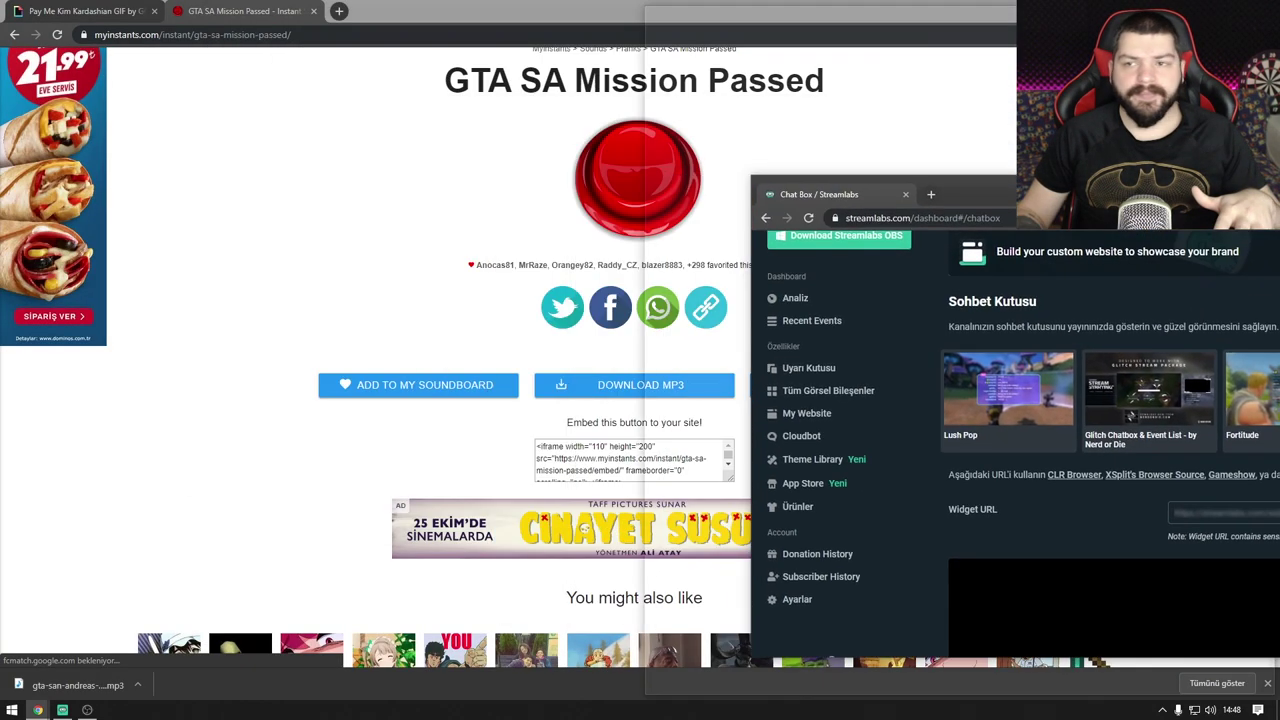
click(310, 292)
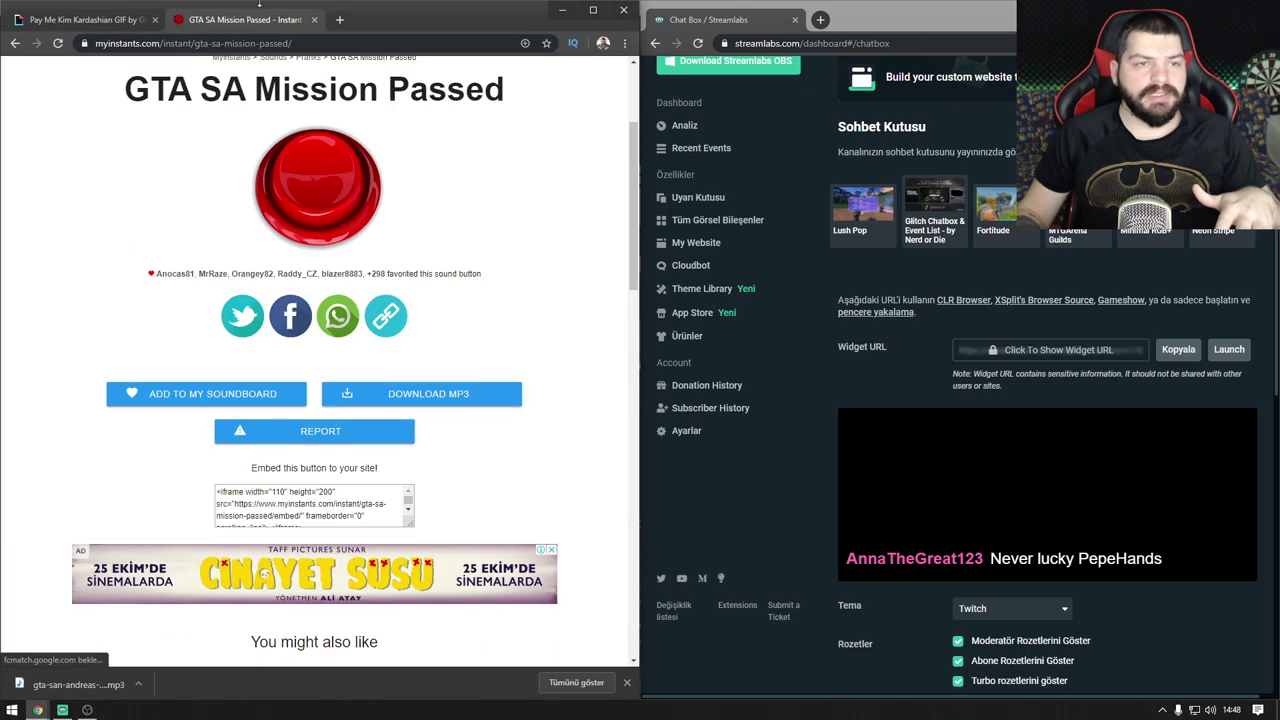
key(ctrl+w)
key(alt+Tab)
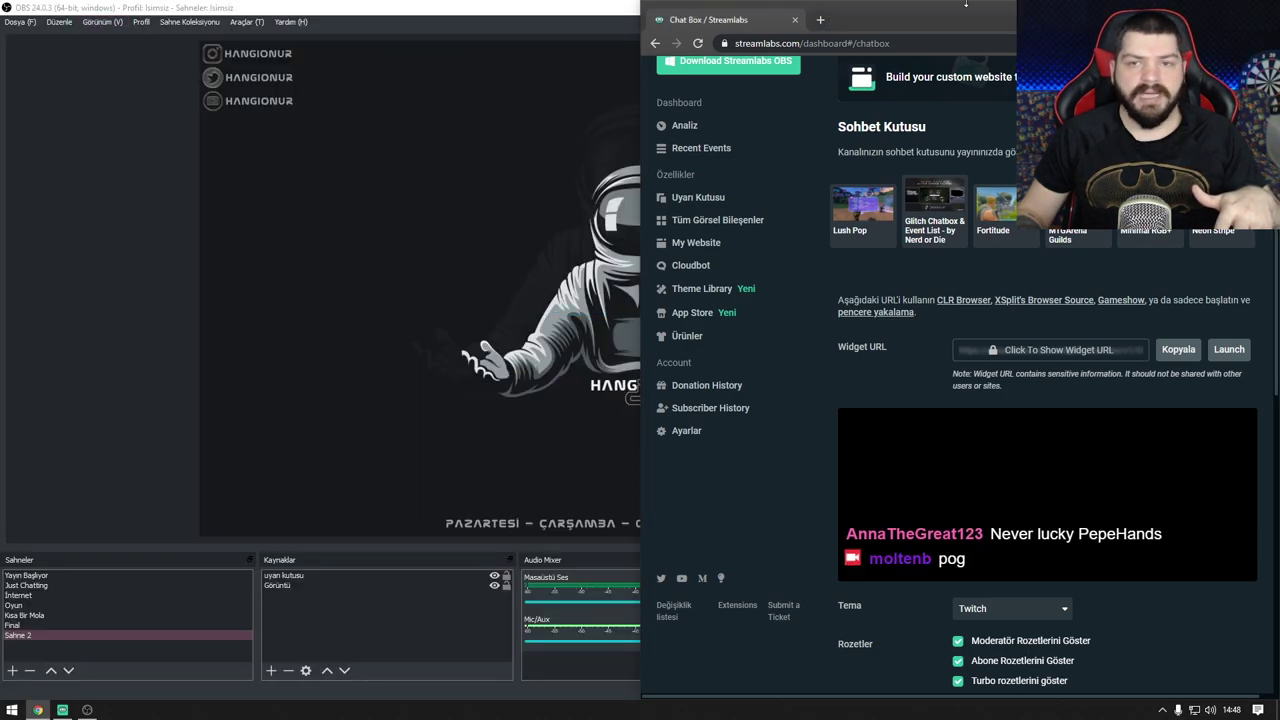
drag(966, 4, 1279, 131)
click(314, 180)
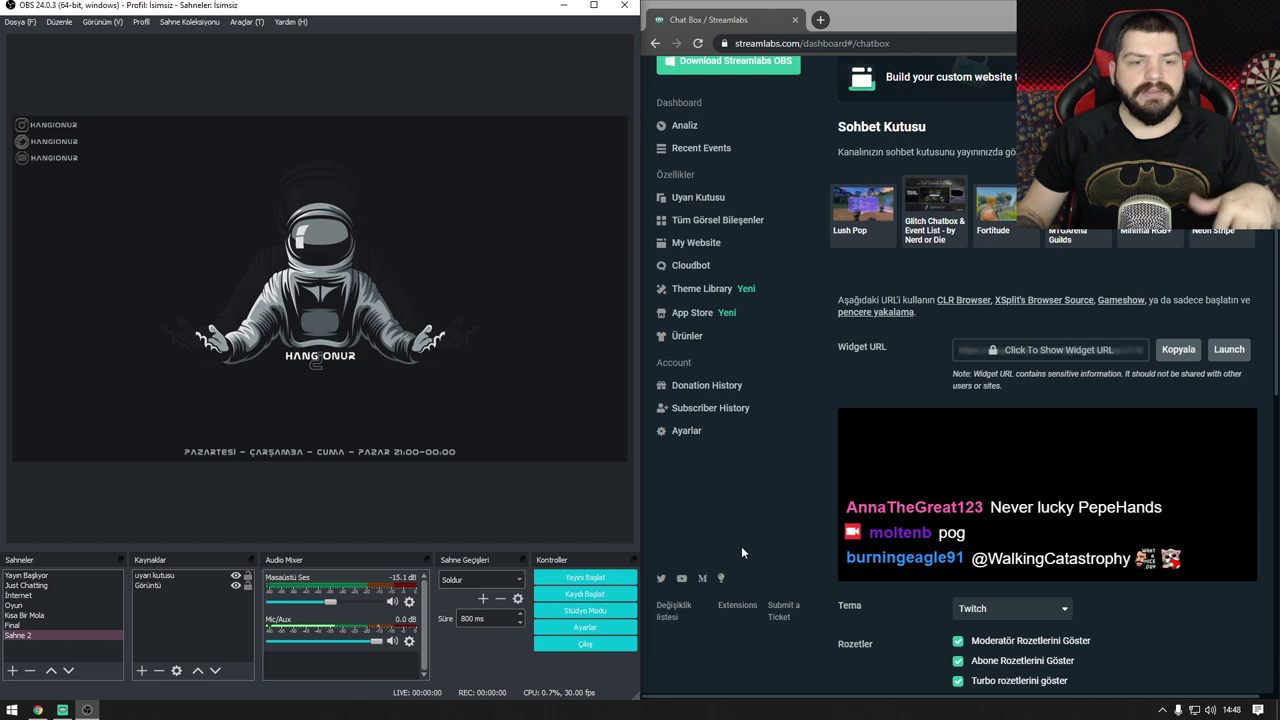
scroll(989, 396, down, 1)
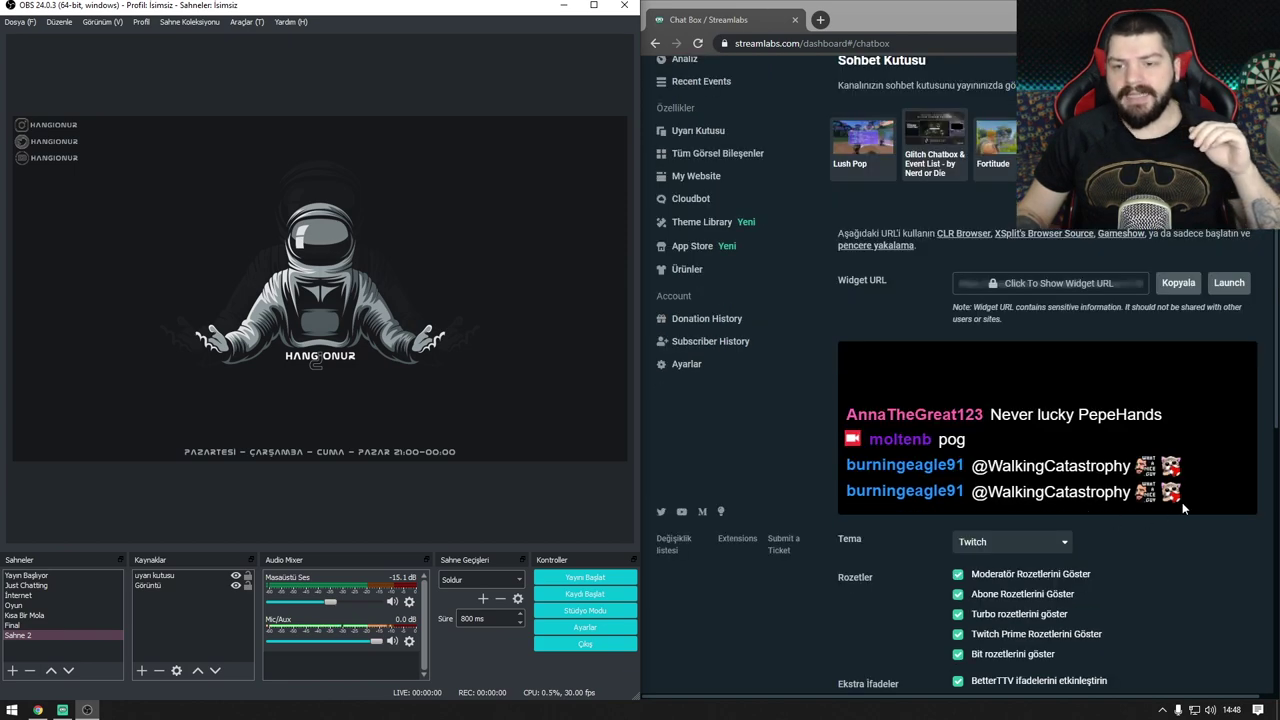
scroll(1183, 508, down, 2)
Step: Try the Boxed, Old School, Chunky and Clean chat themes, settling on Twitch
click(1012, 348)
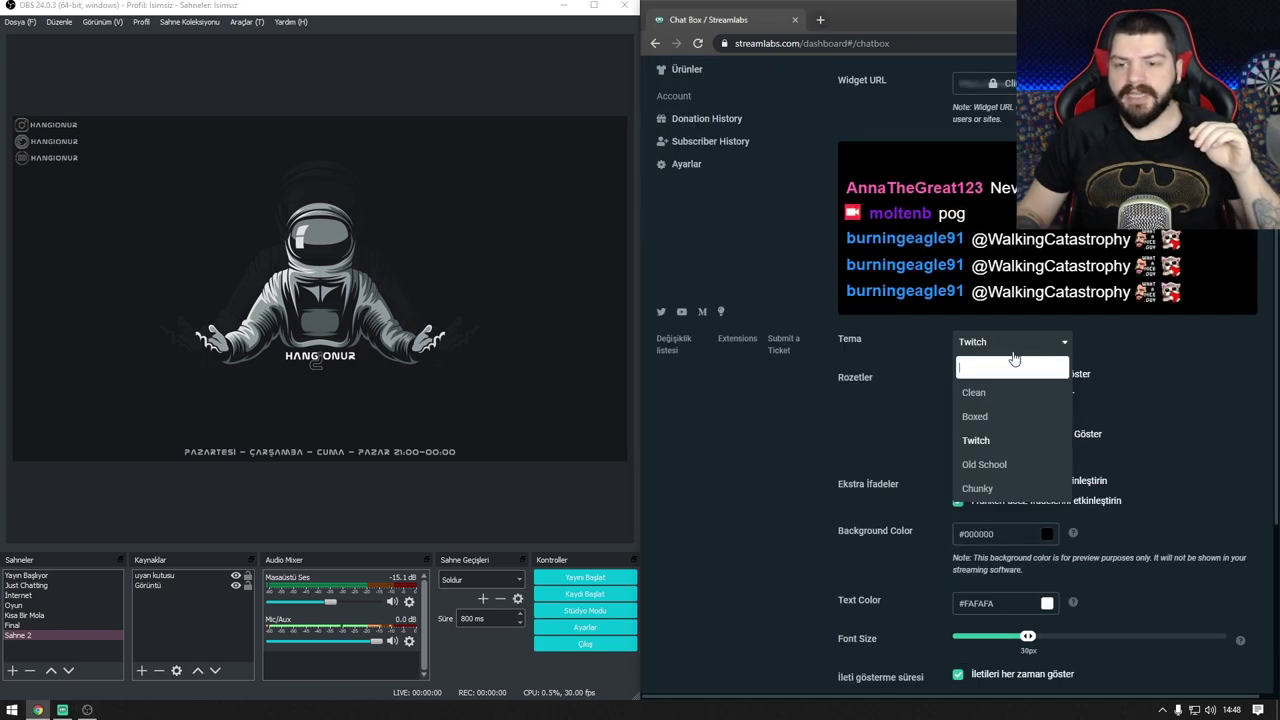
click(999, 418)
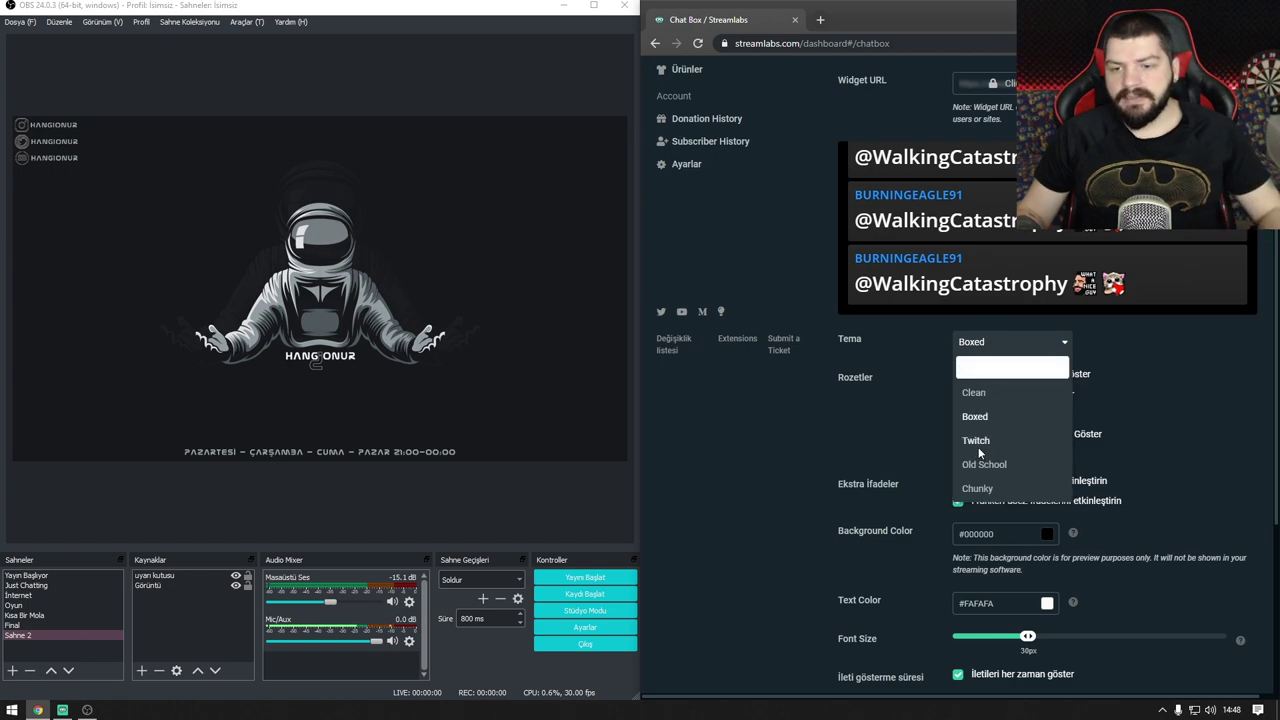
click(976, 448)
click(1000, 352)
click(981, 470)
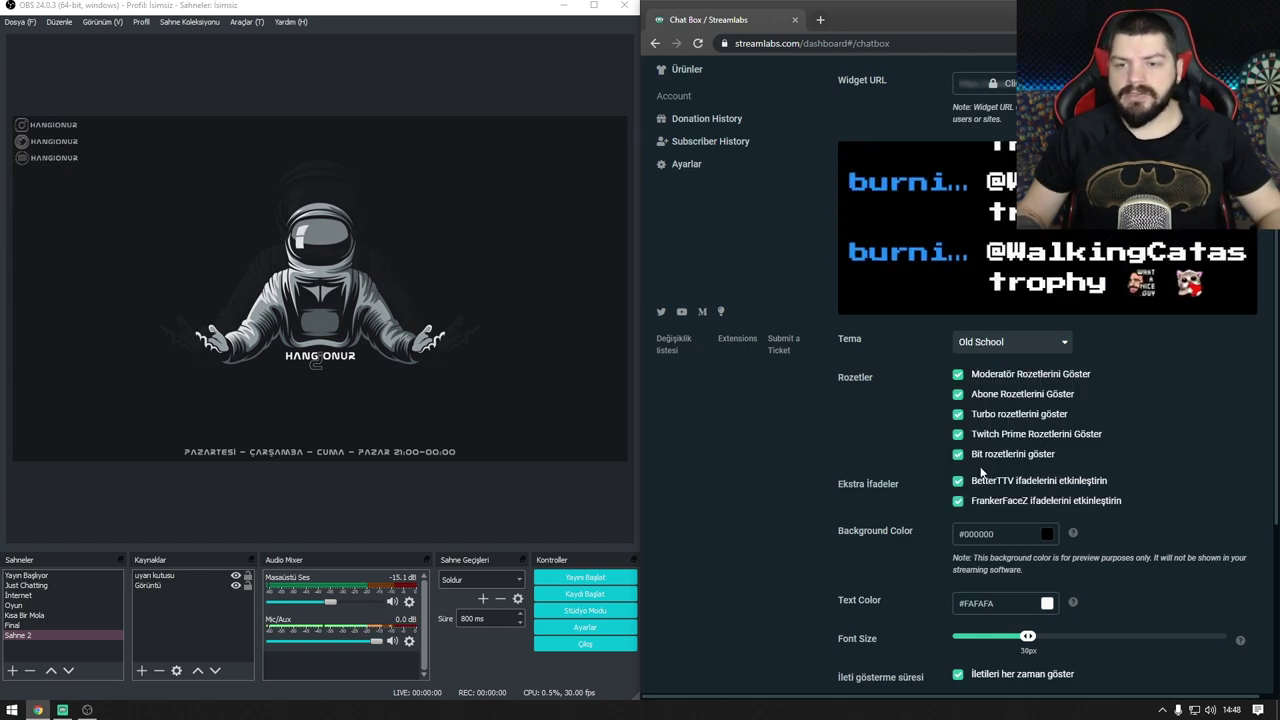
click(1000, 342)
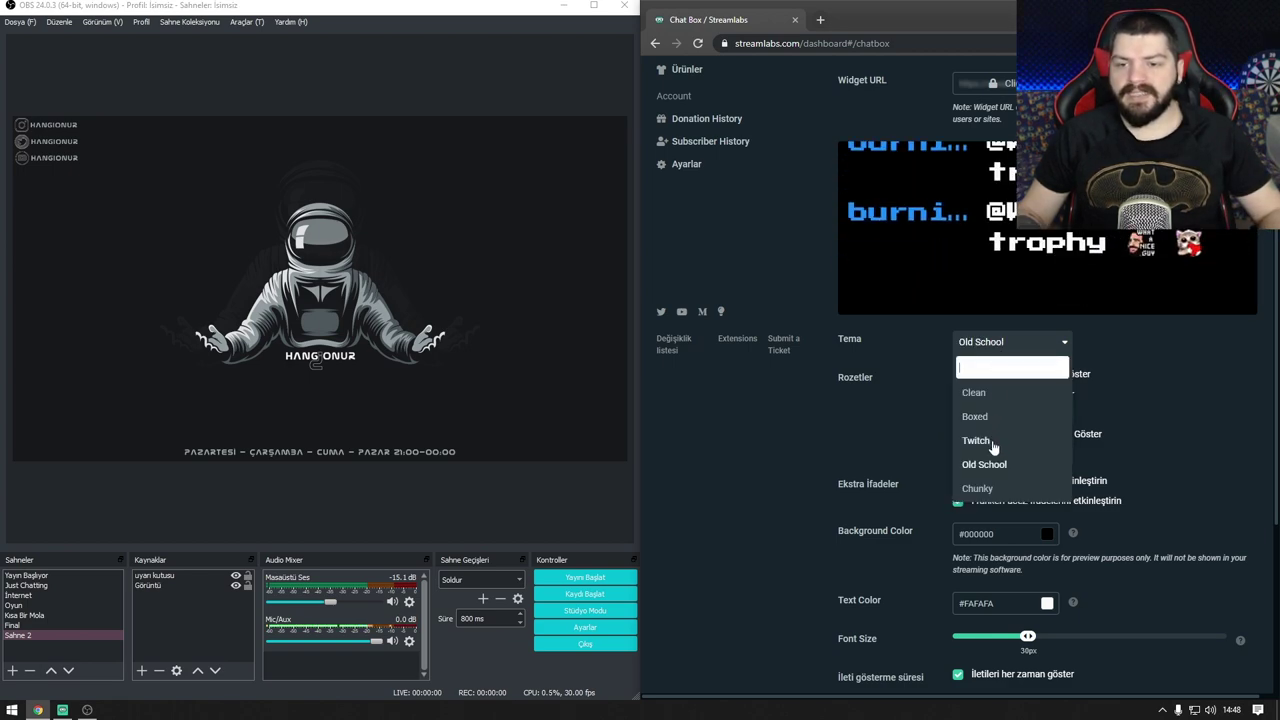
click(981, 492)
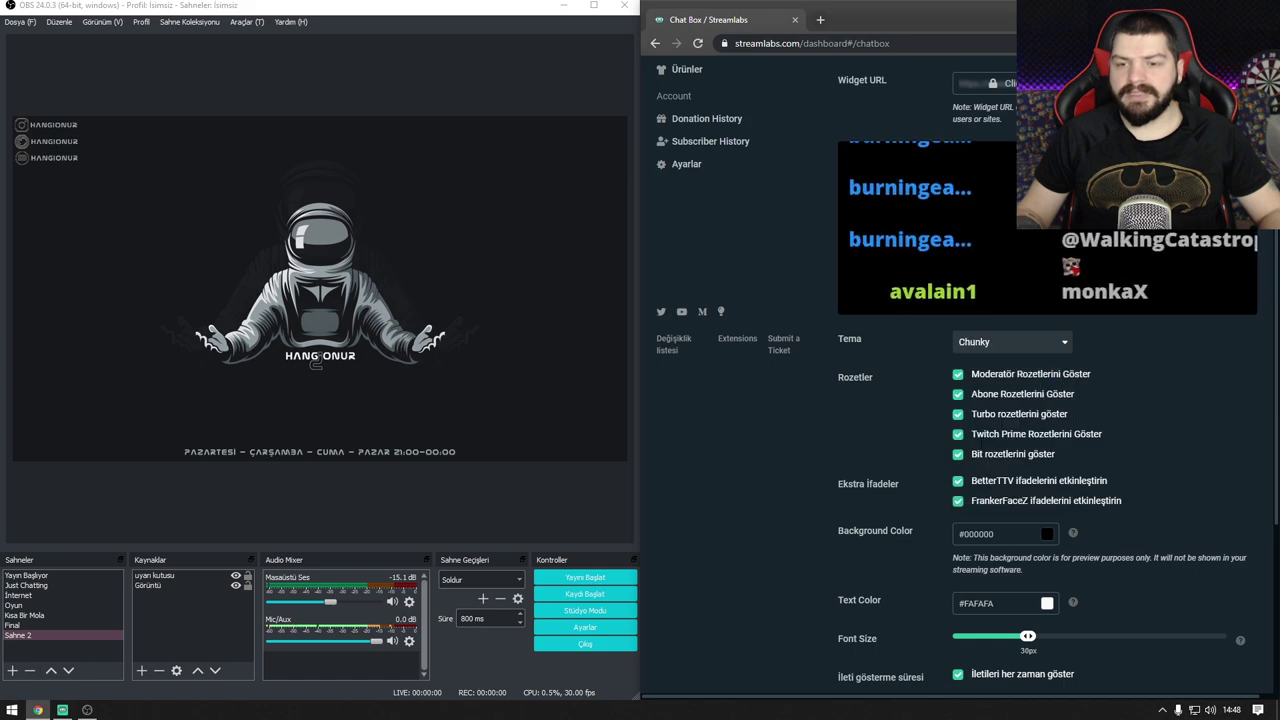
click(1010, 350)
click(978, 392)
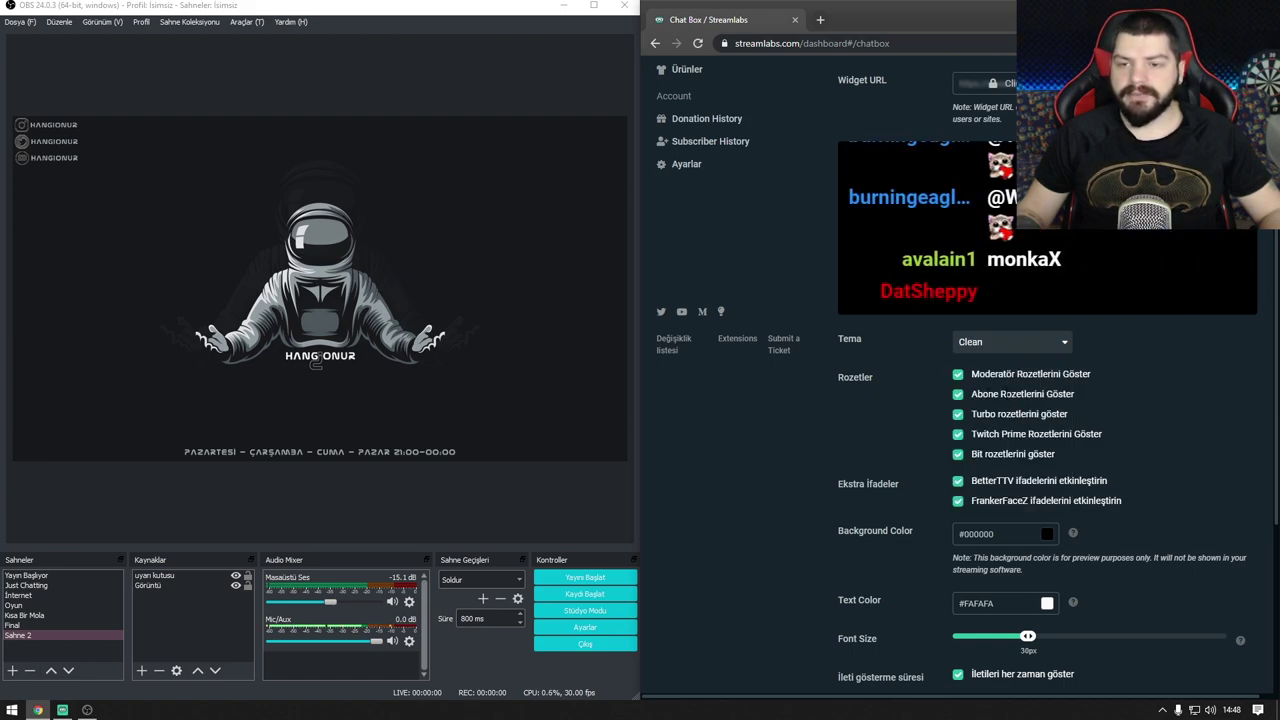
click(1015, 347)
click(982, 436)
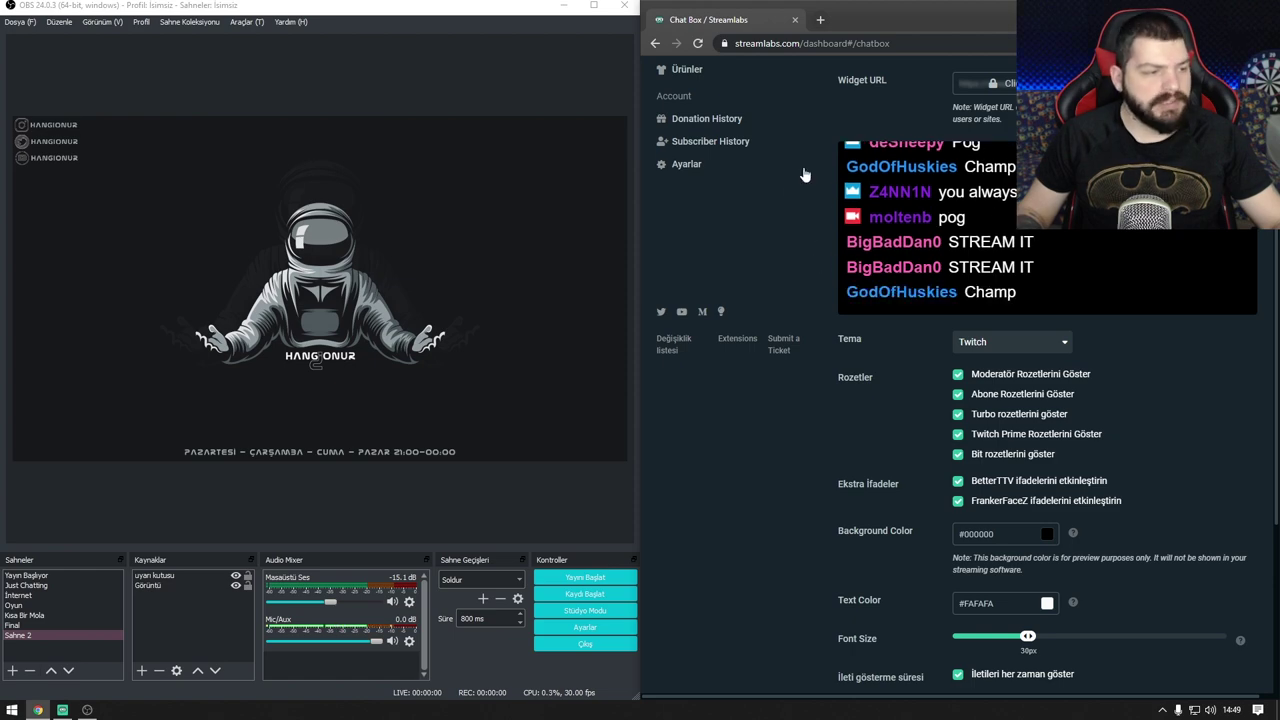
scroll(960, 410, down, 1)
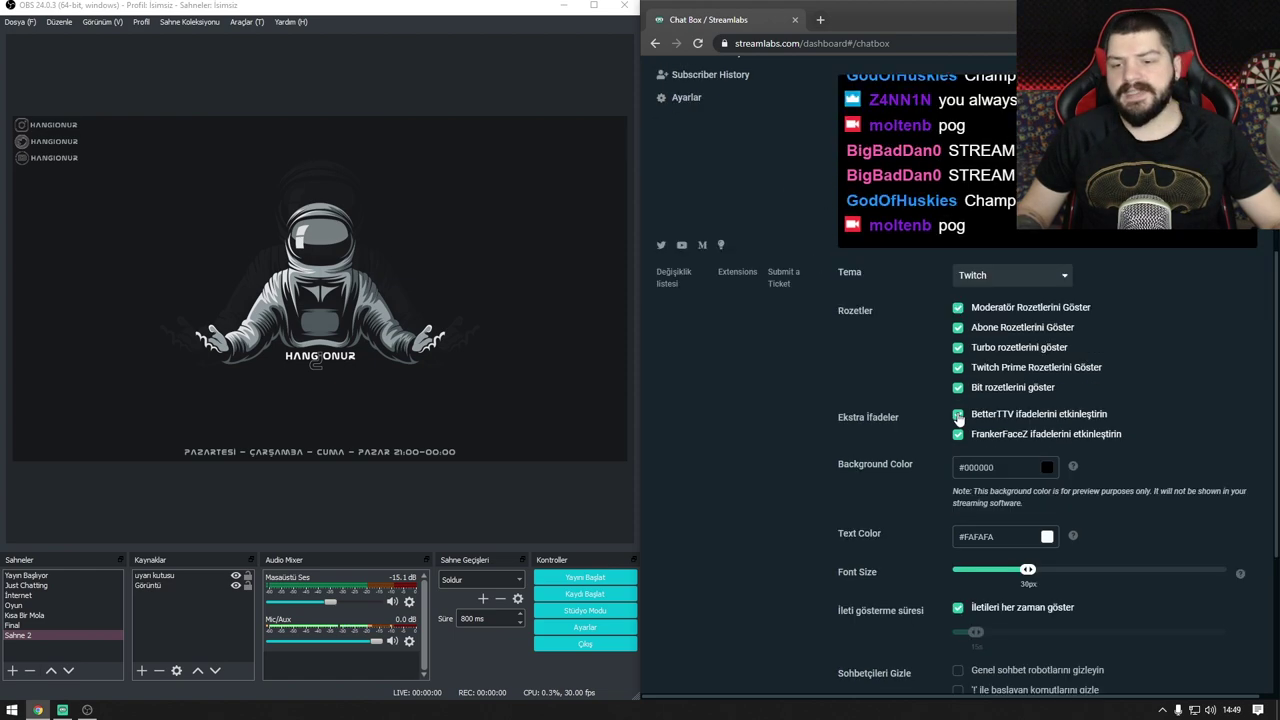
scroll(934, 392, down, 2)
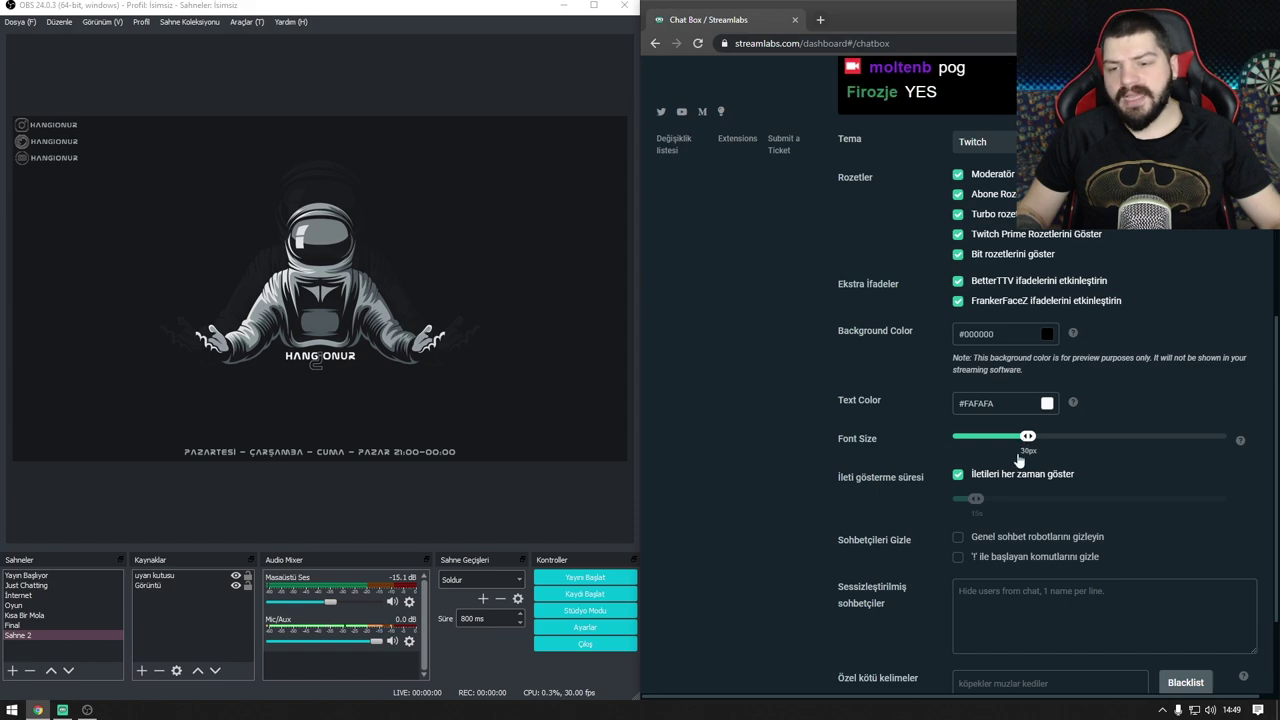
scroll(995, 458, down, 2)
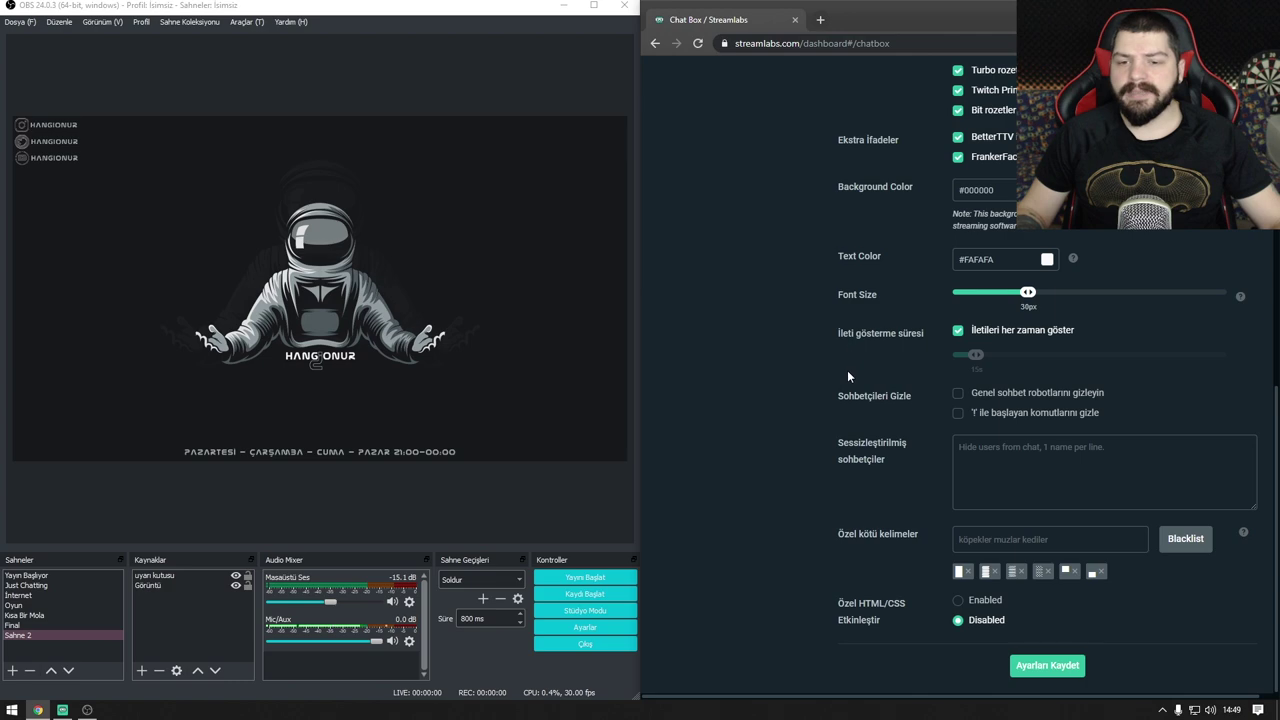
scroll(848, 376, up, 5)
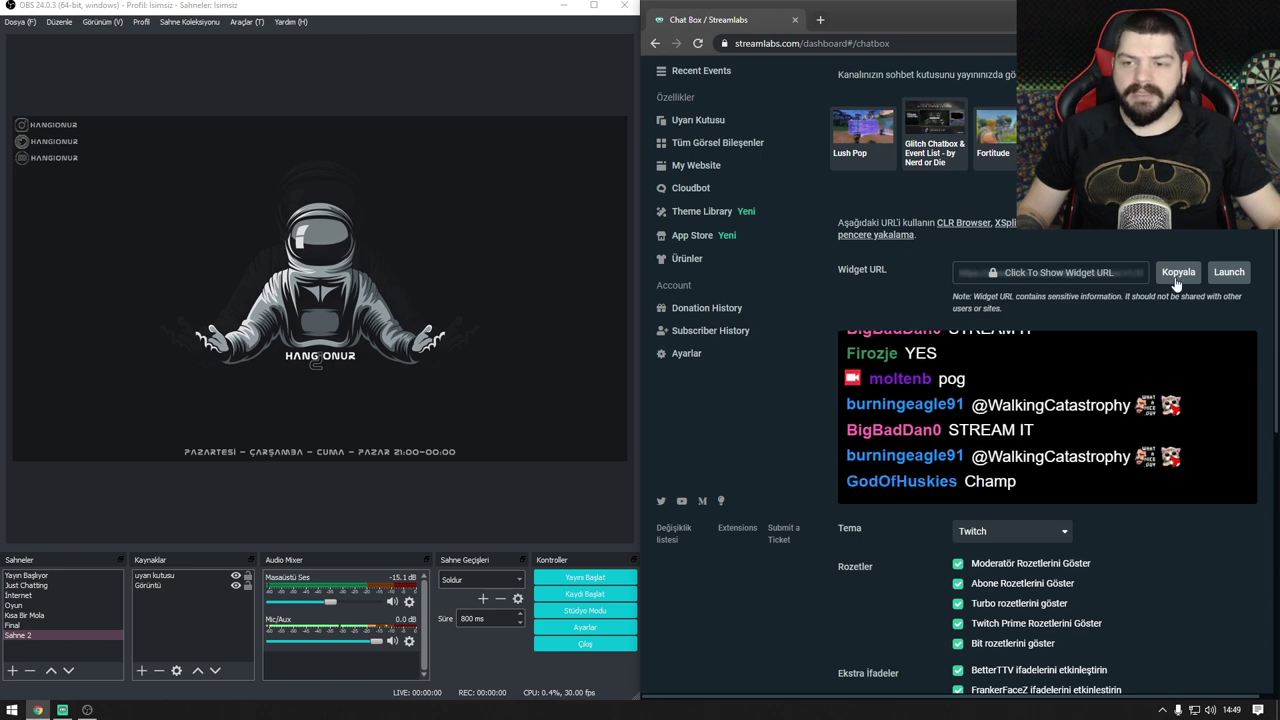
Step: Maximize OBS and add a browser source named 'chat' with the pasted chat box widget URL
drag(522, 14, 517, 12)
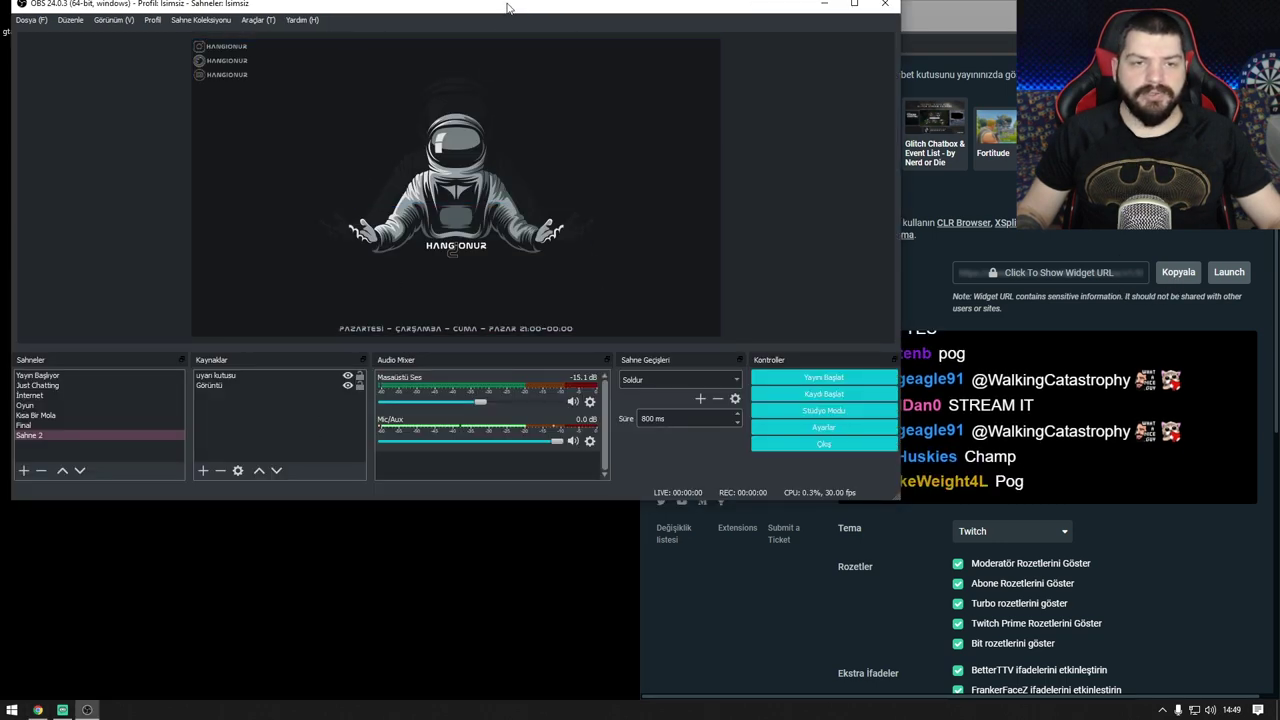
double_click(502, 10)
right_click(367, 640)
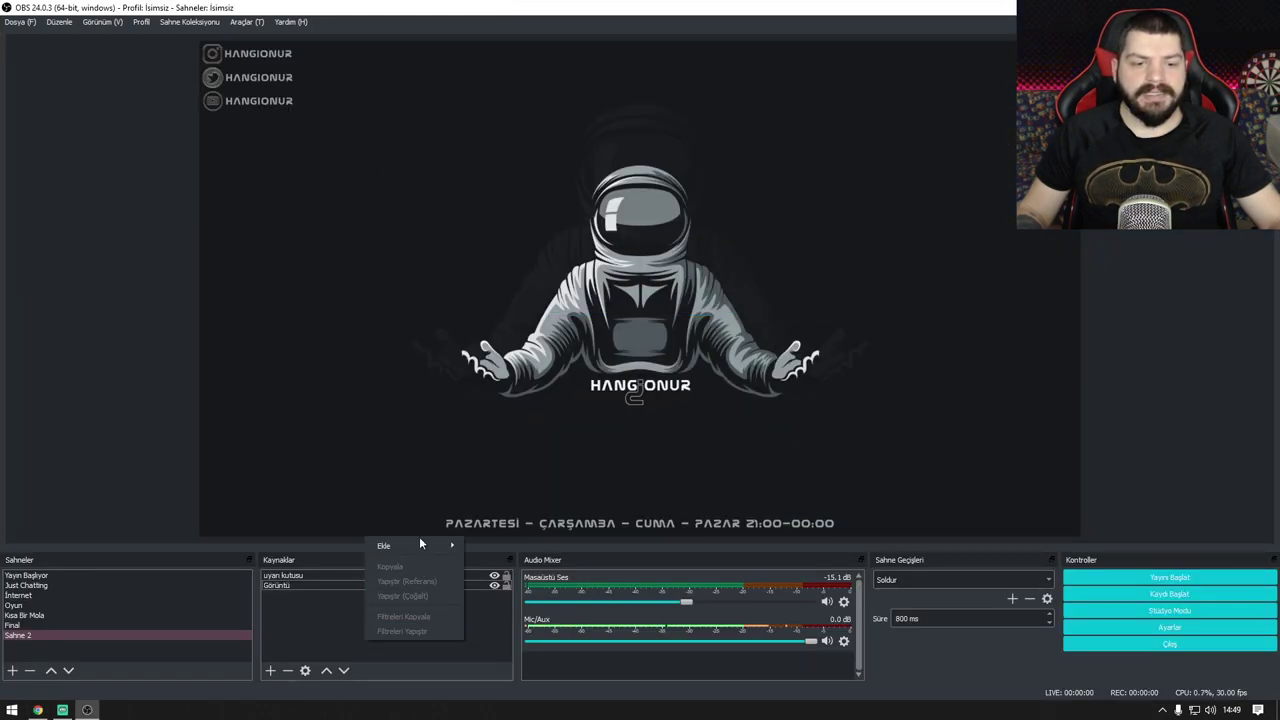
mouse_move(419, 545)
click(488, 640)
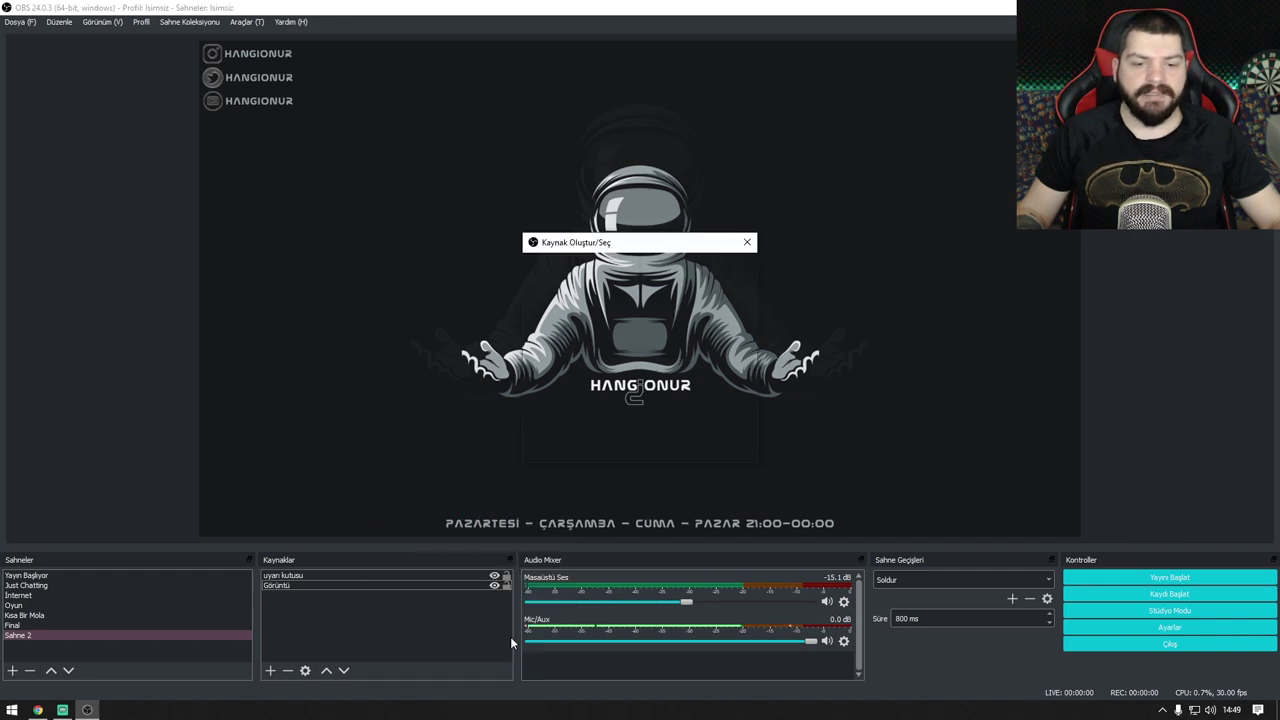
text(chat)
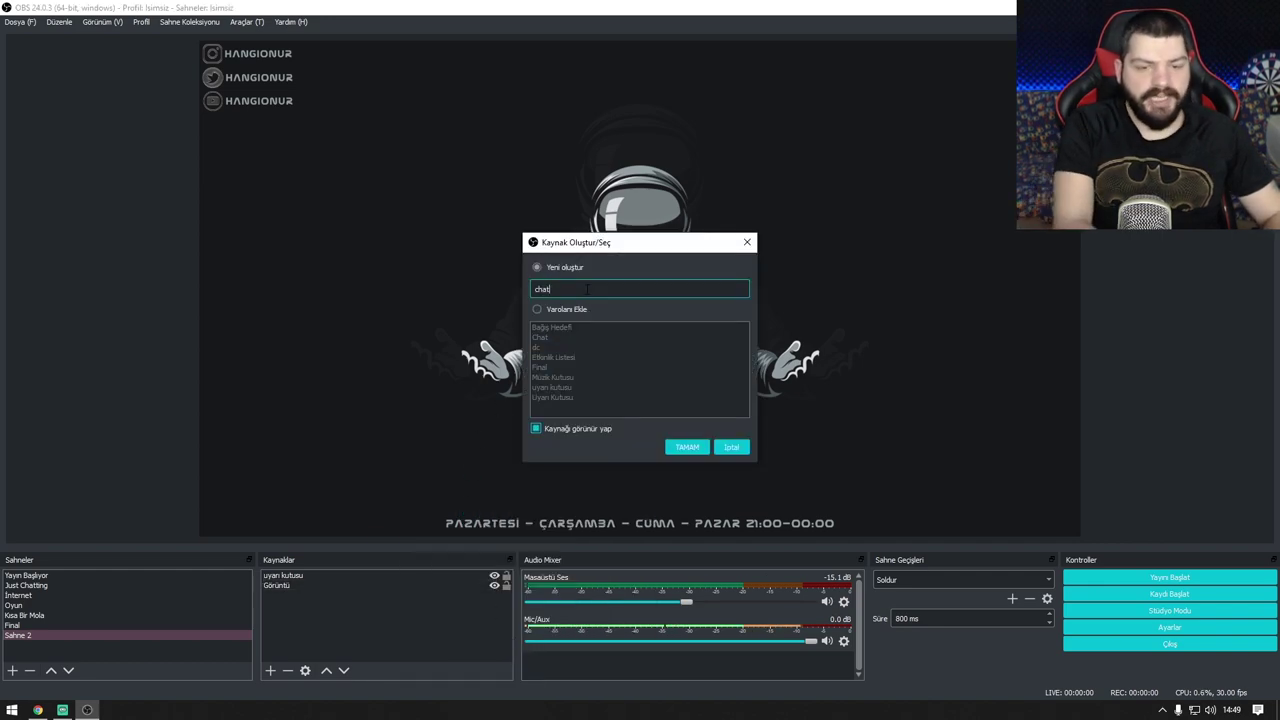
key(Return)
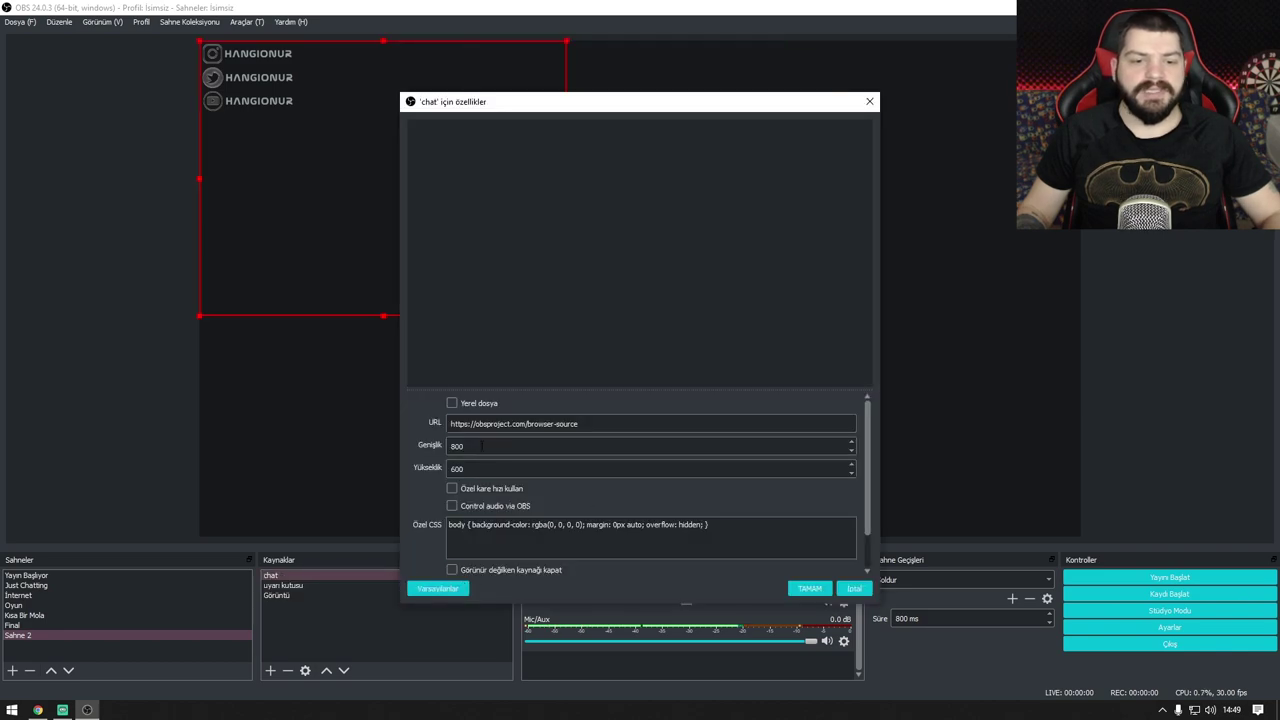
double_click(490, 423)
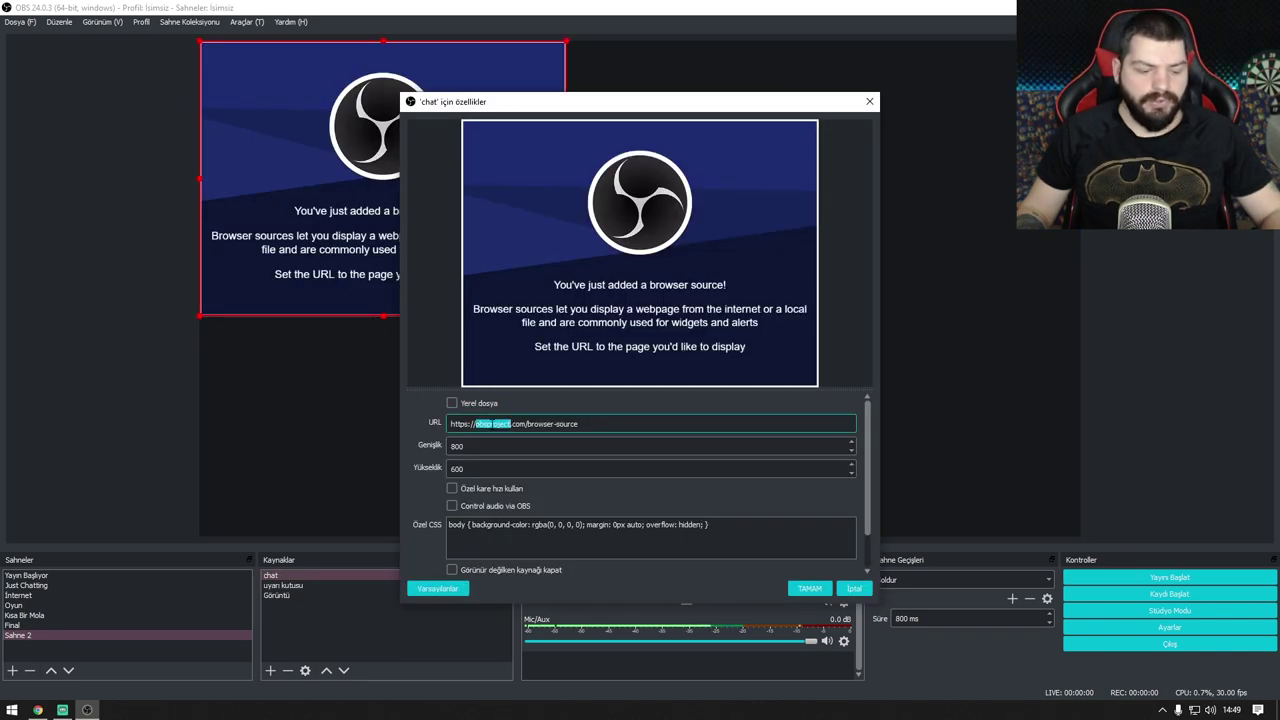
key(ctrl+a)
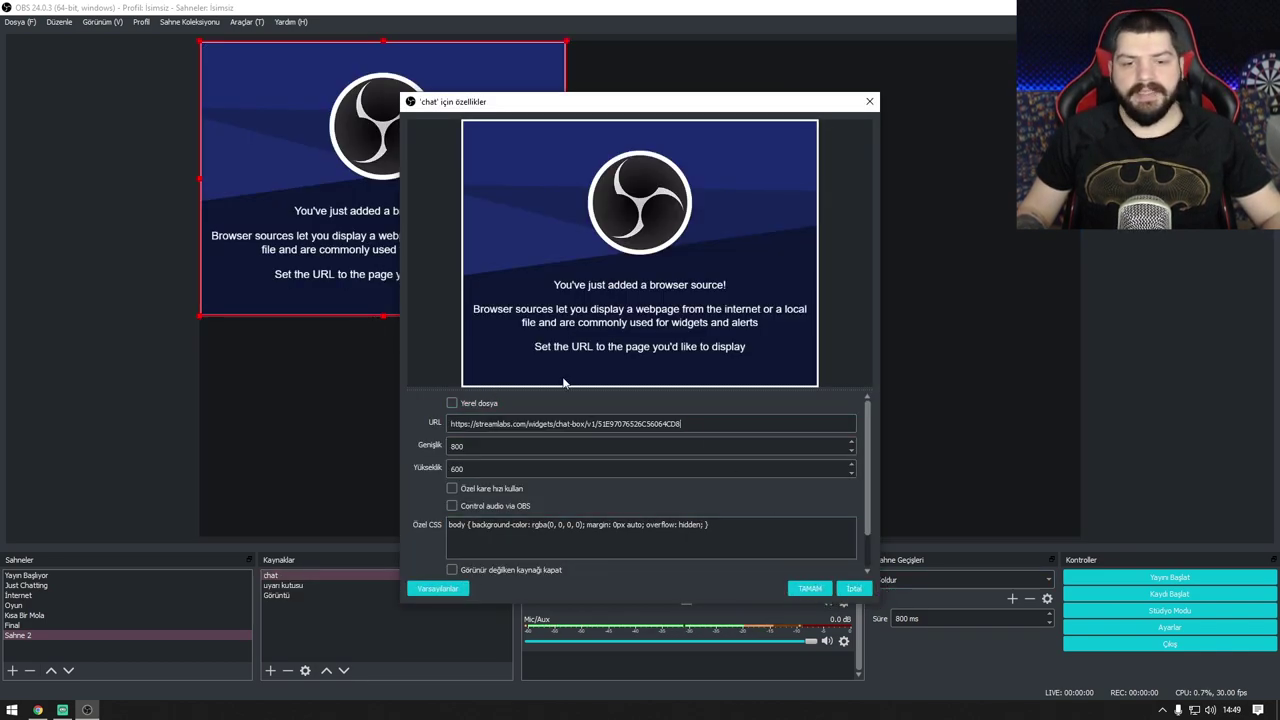
click(809, 588)
Step: Move and shrink the chat source into the scene's lower-right corner
drag(392, 230, 904, 446)
drag(714, 262, 892, 350)
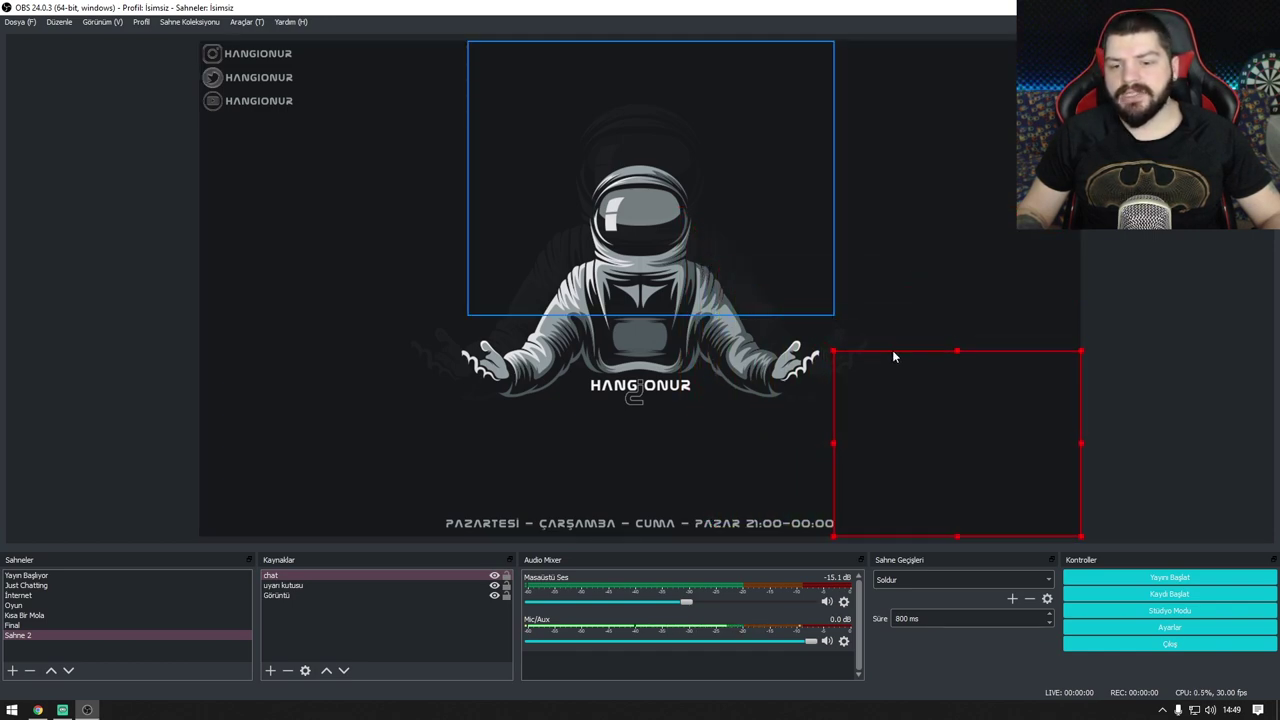
click(1172, 244)
click(37, 710)
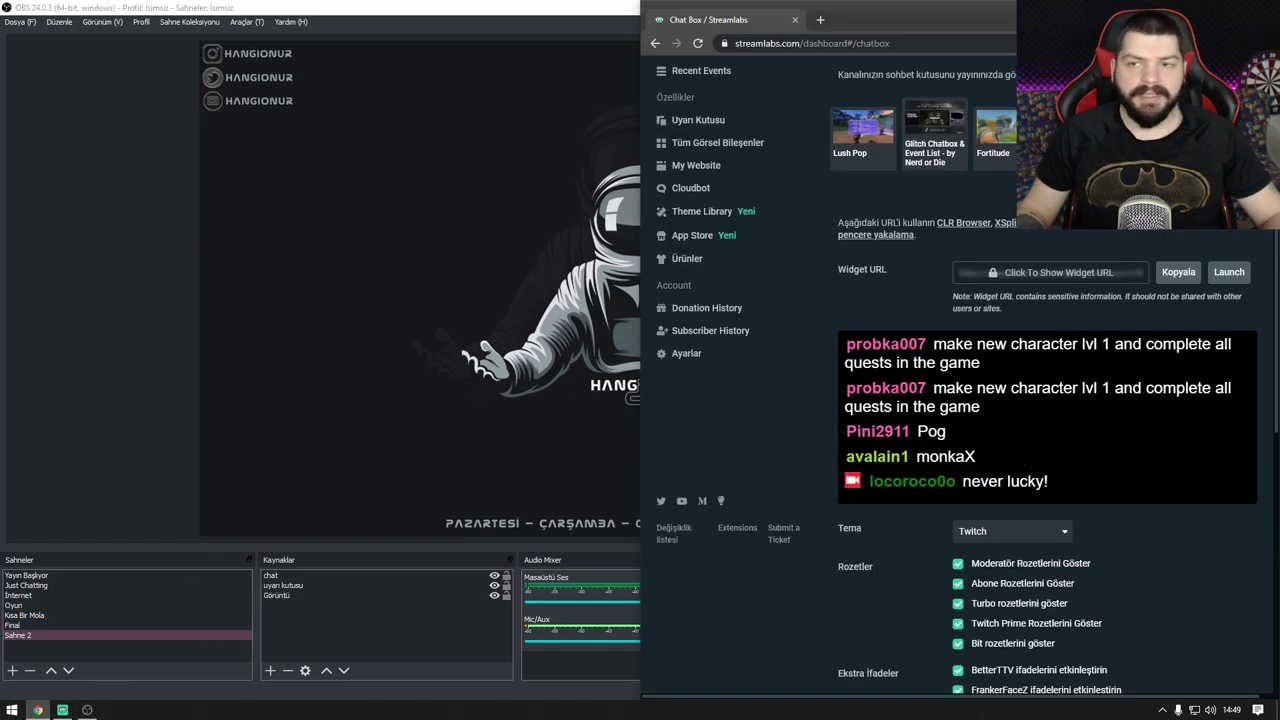
Step: Maximize the browser and check the chat messages in the OBS preview
drag(900, 8, 436, 6)
double_click(321, 99)
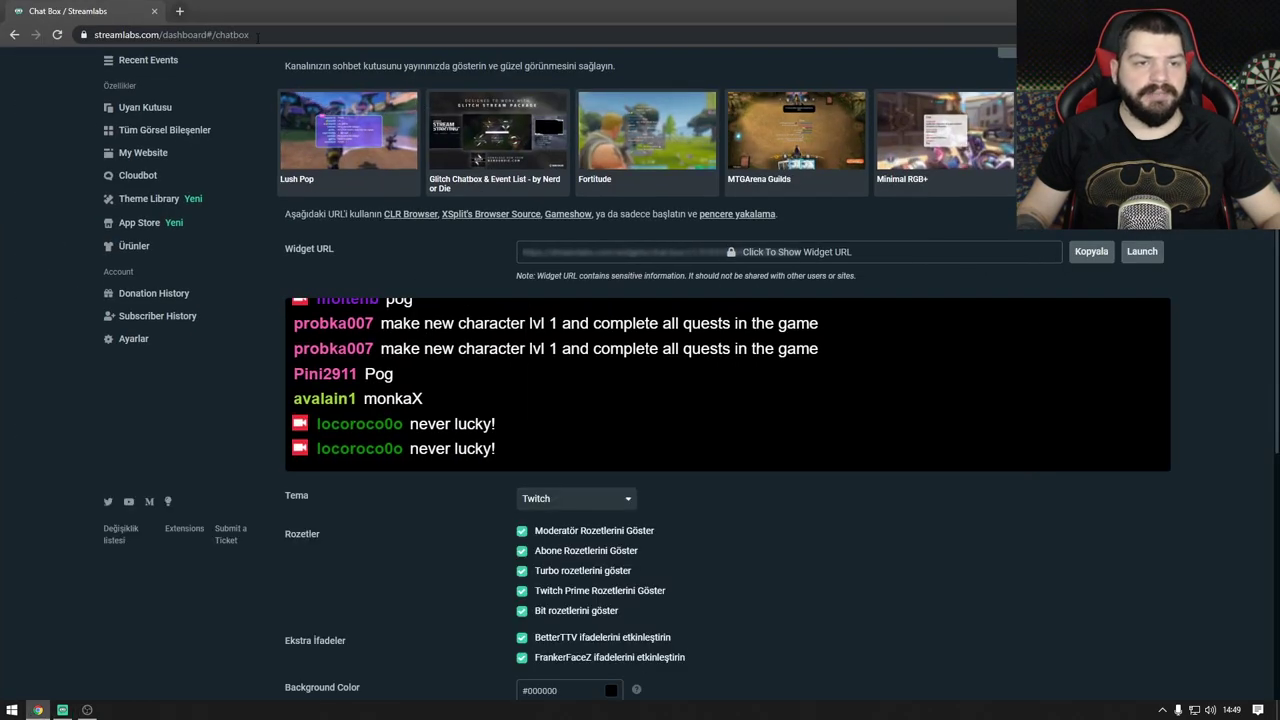
click(175, 11)
key(ctrl+w)
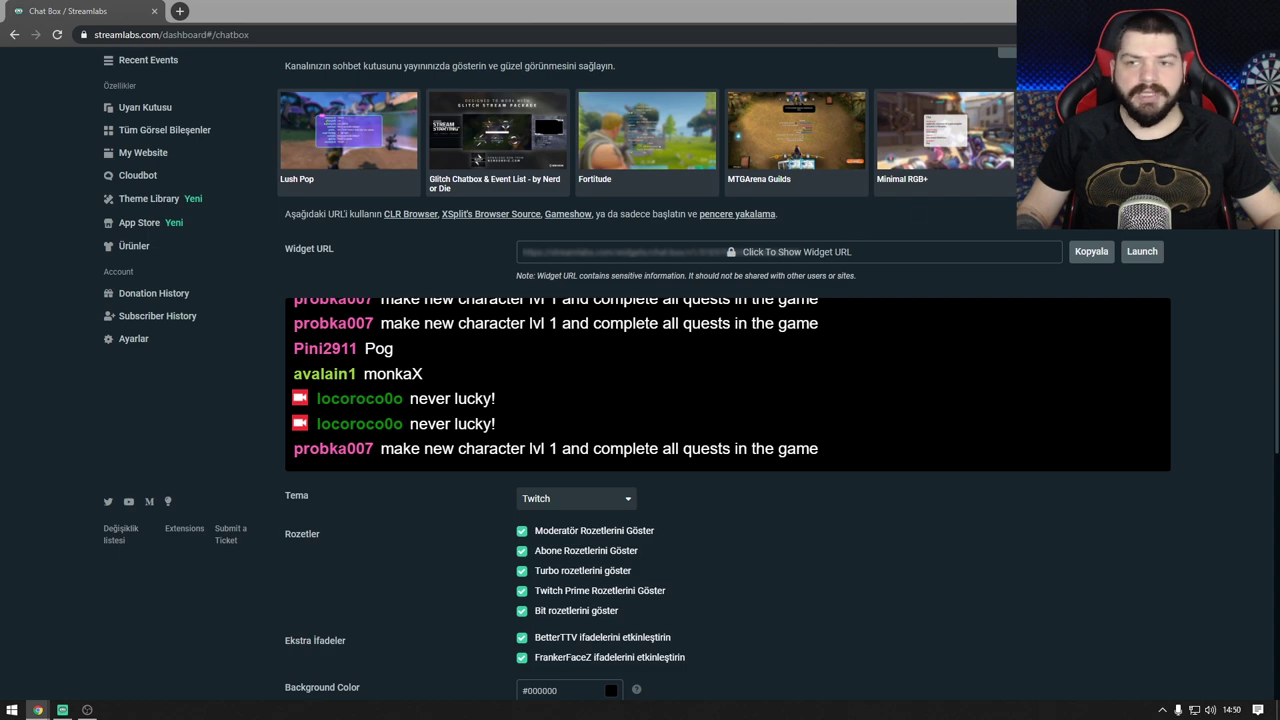
key(alt+Tab)
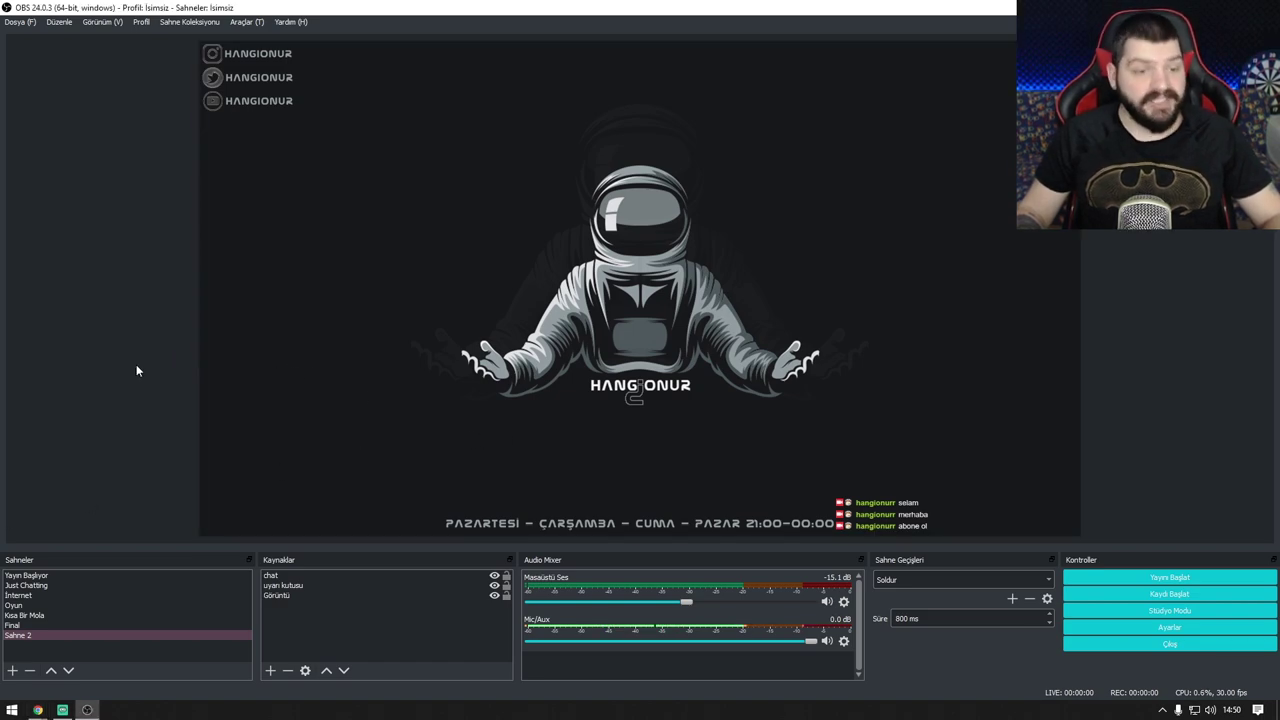
Step: Close the Twitch dashboard window and open Streamlabs' Tüm Görsel Bileşenler gallery
mouse_move(37, 710)
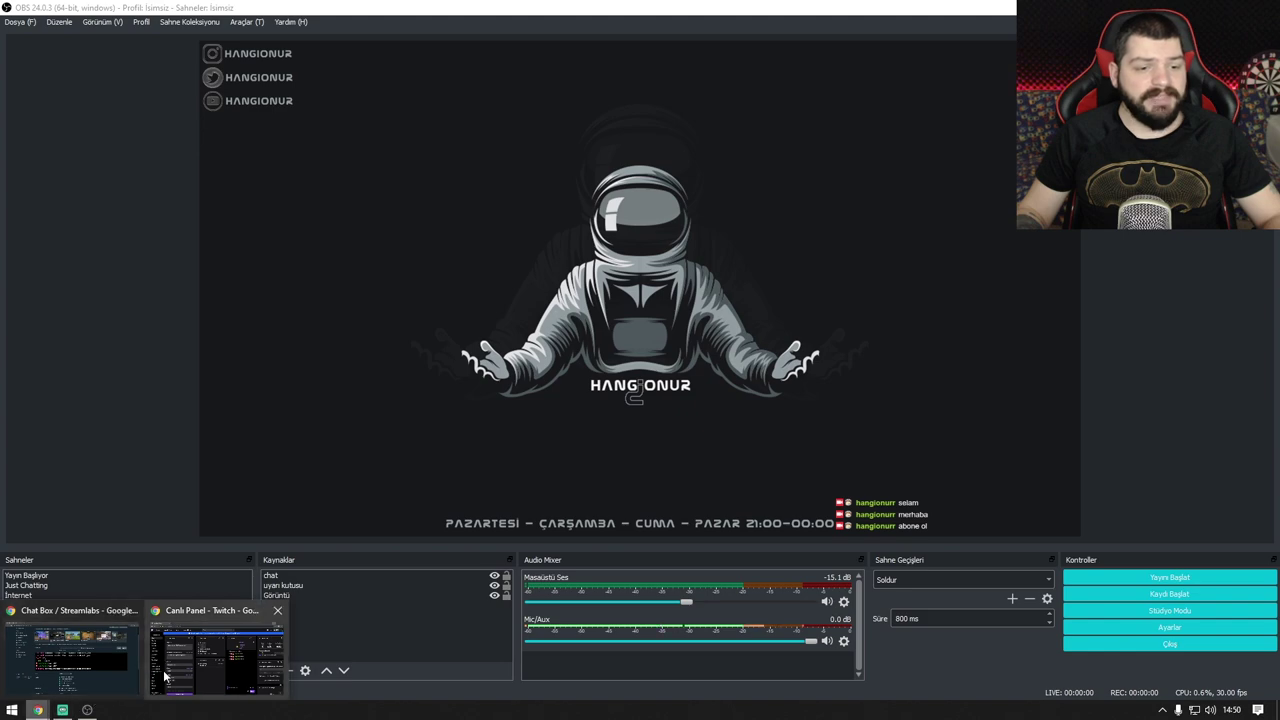
click(277, 612)
click(114, 680)
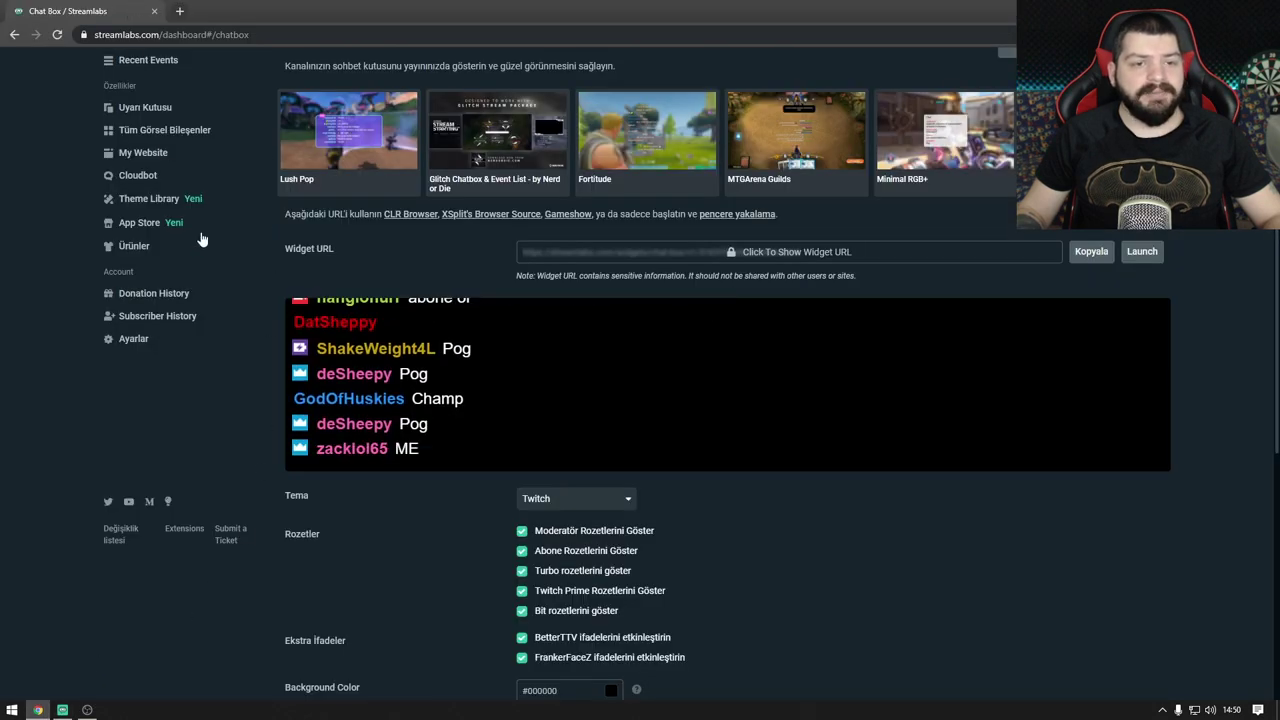
click(150, 131)
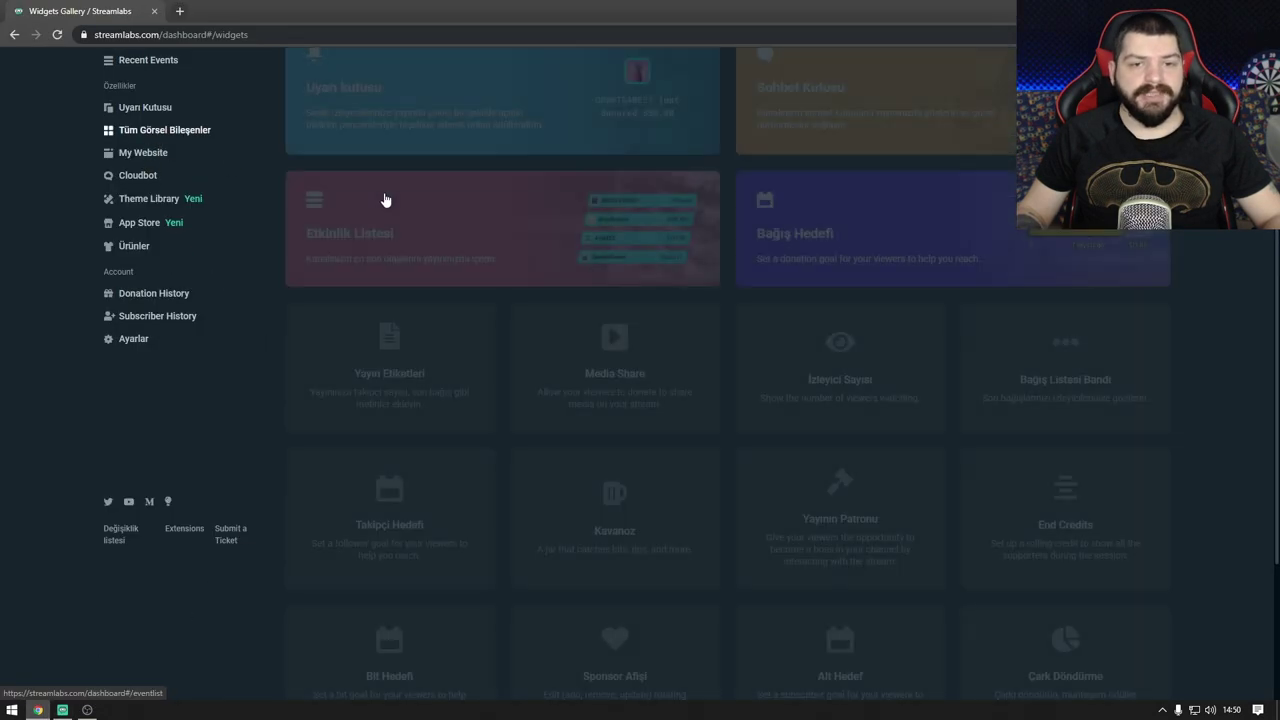
scroll(716, 260, up, 3)
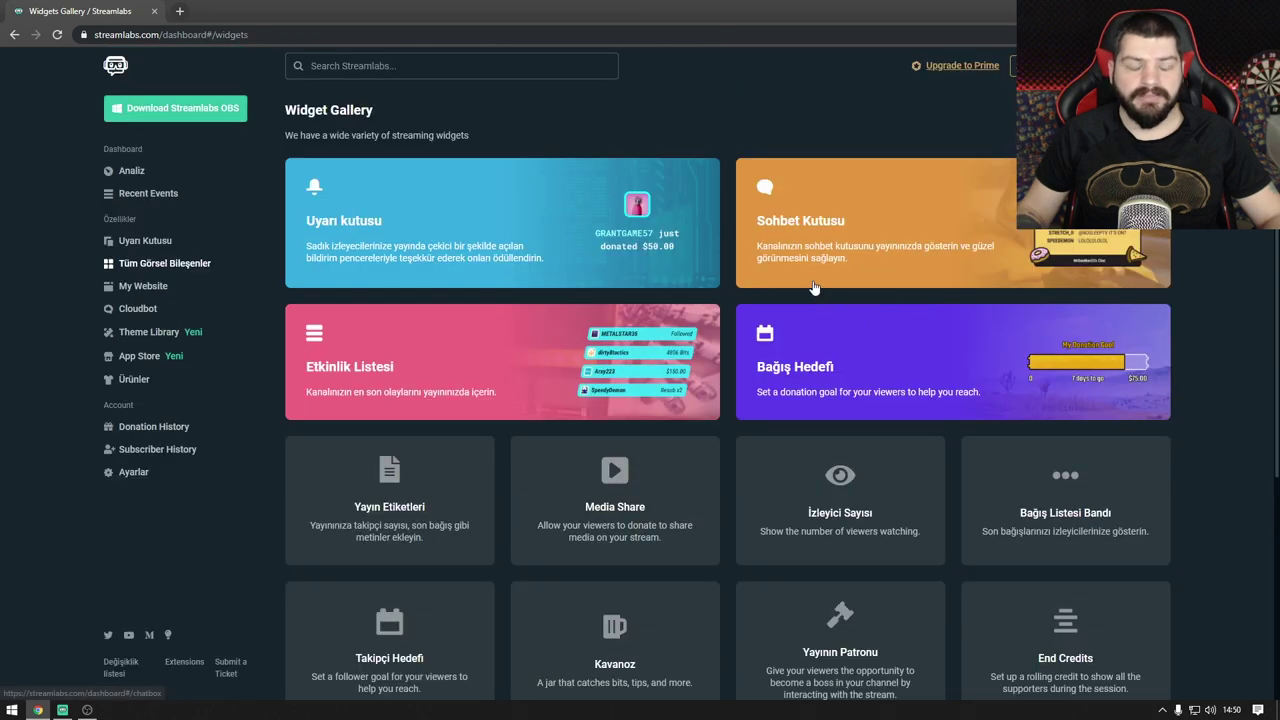
click(381, 380)
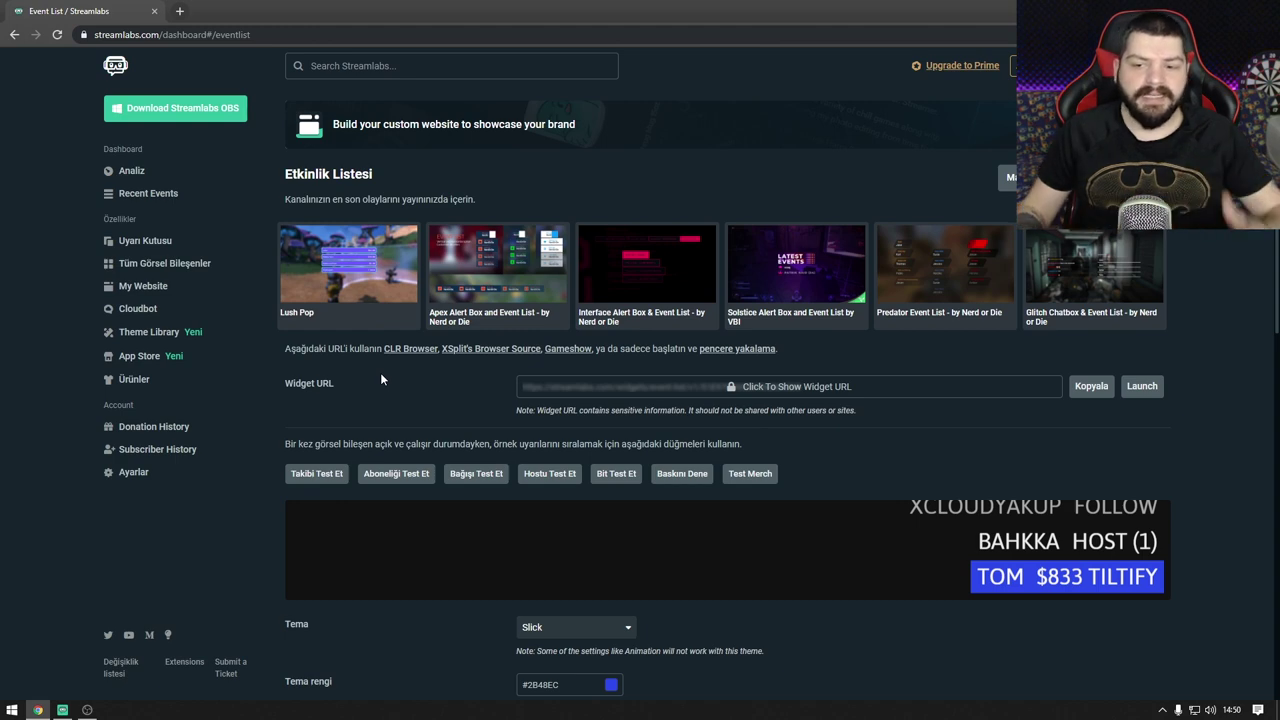
scroll(620, 470, down, 1)
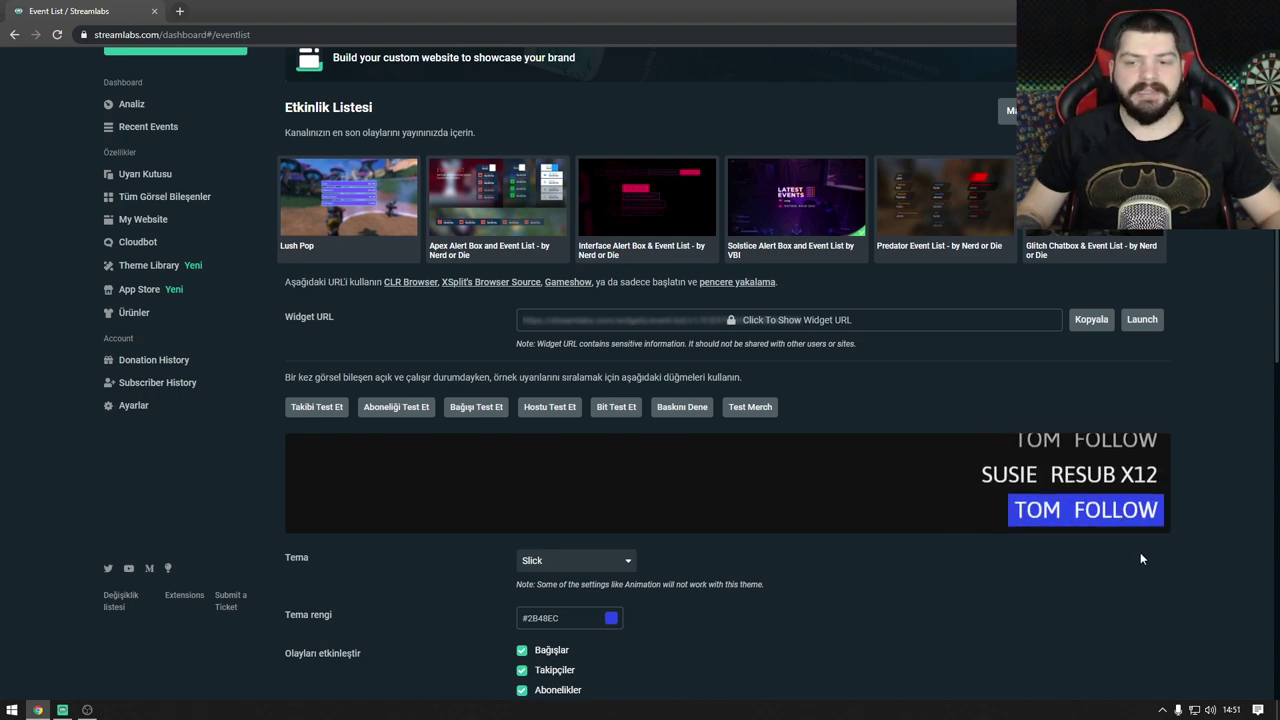
scroll(800, 395, down, 4)
click(586, 293)
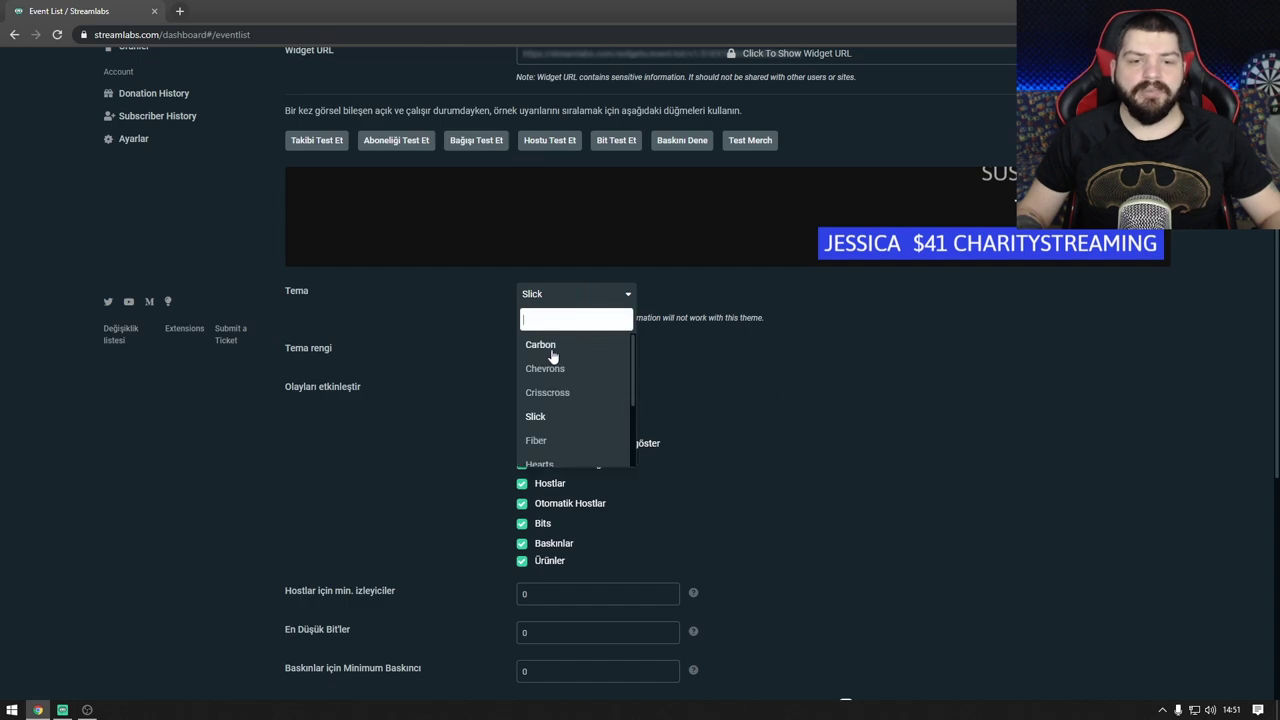
scroll(600, 365, down, 3)
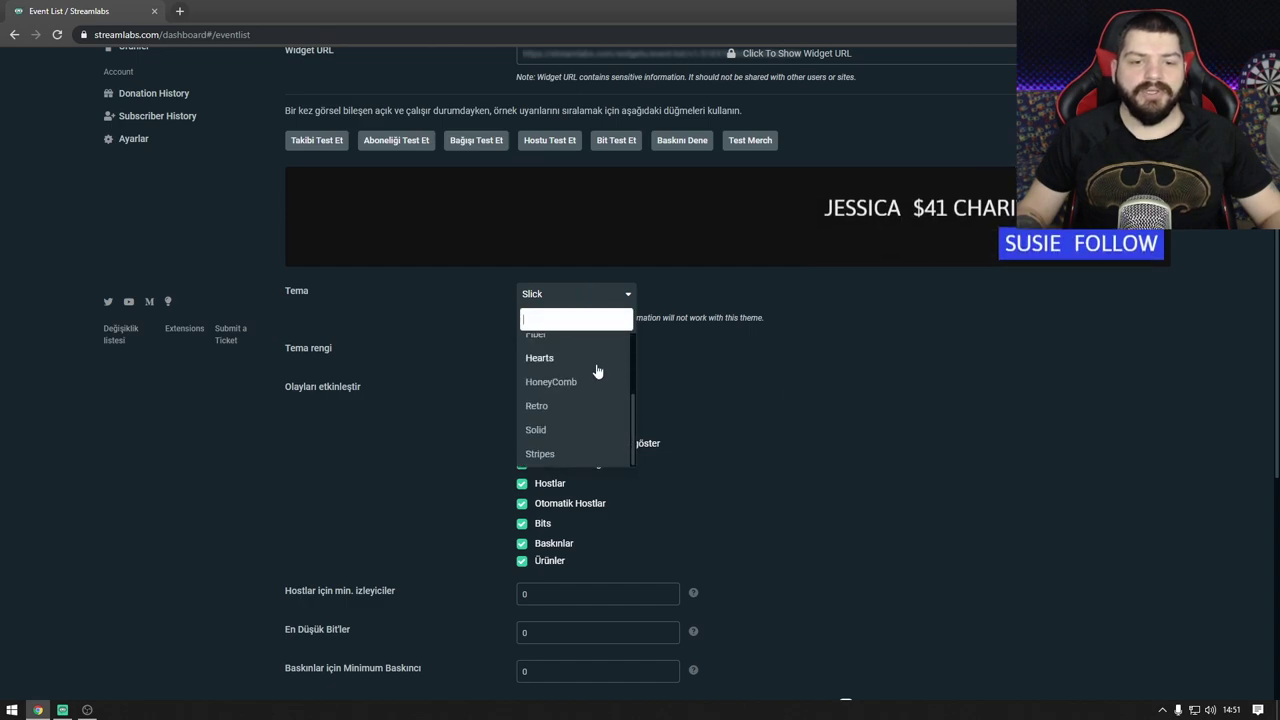
click(540, 454)
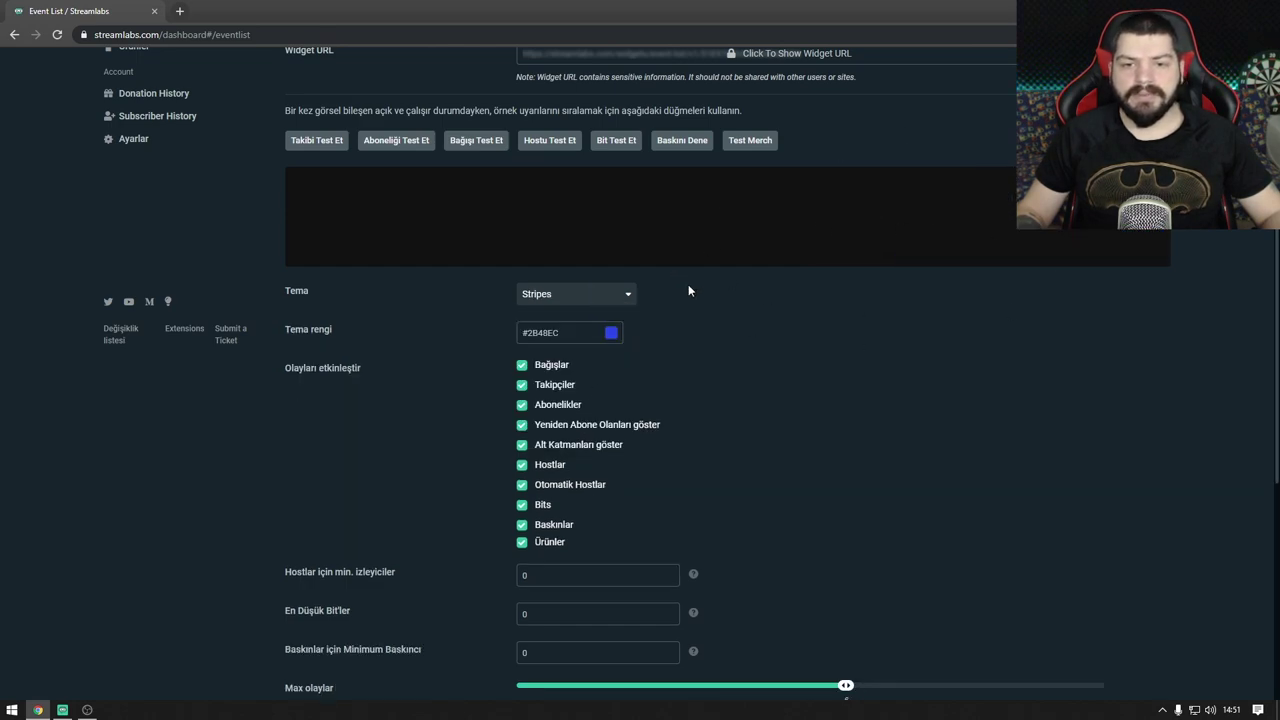
click(557, 293)
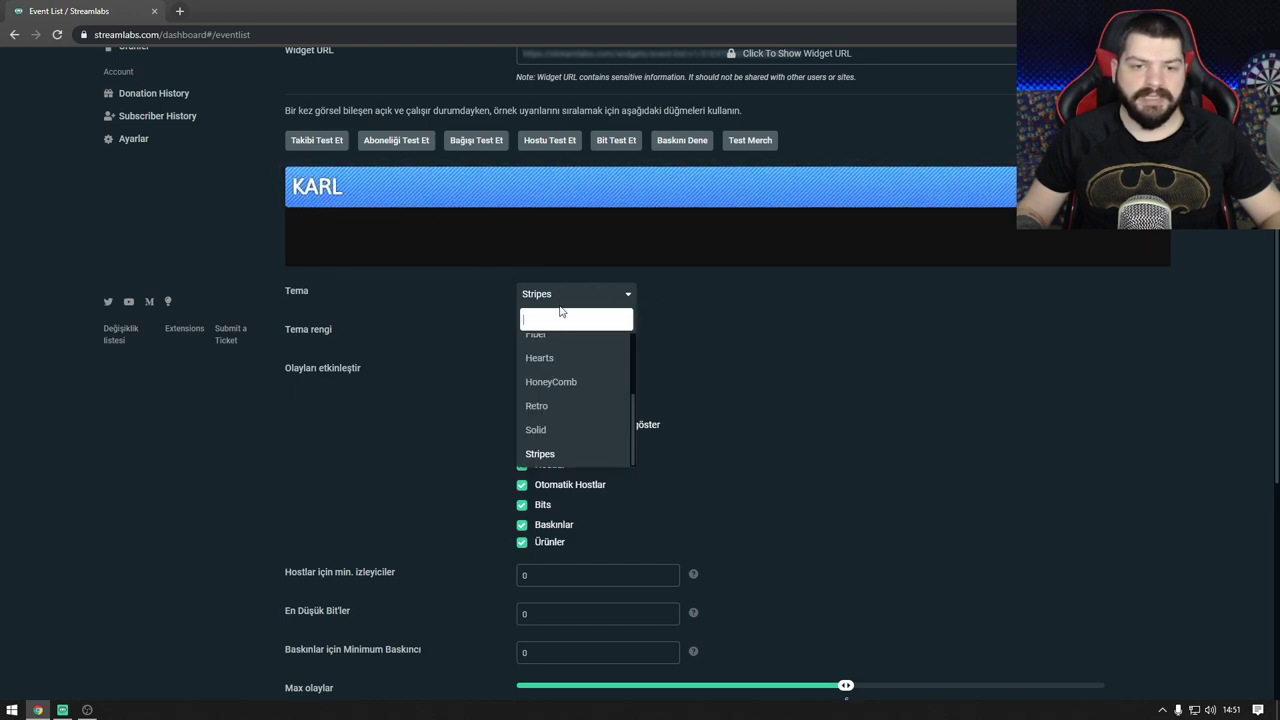
scroll(560, 380, up, 3)
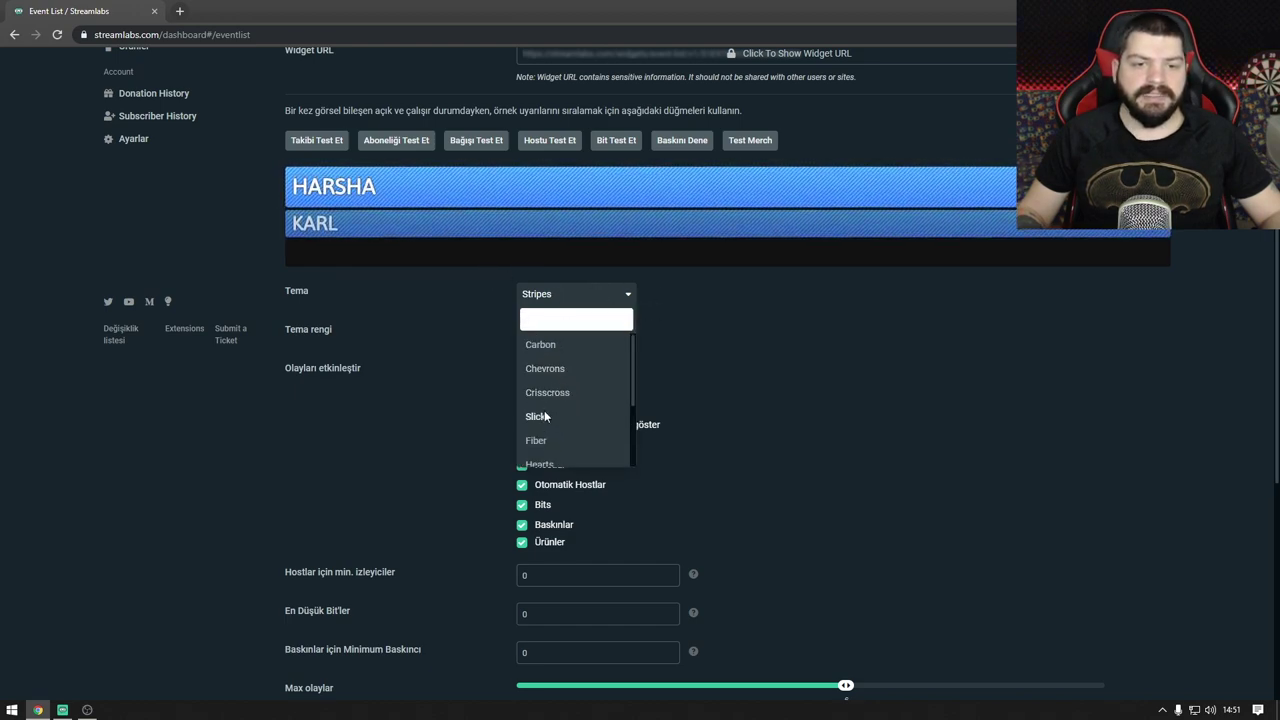
click(540, 416)
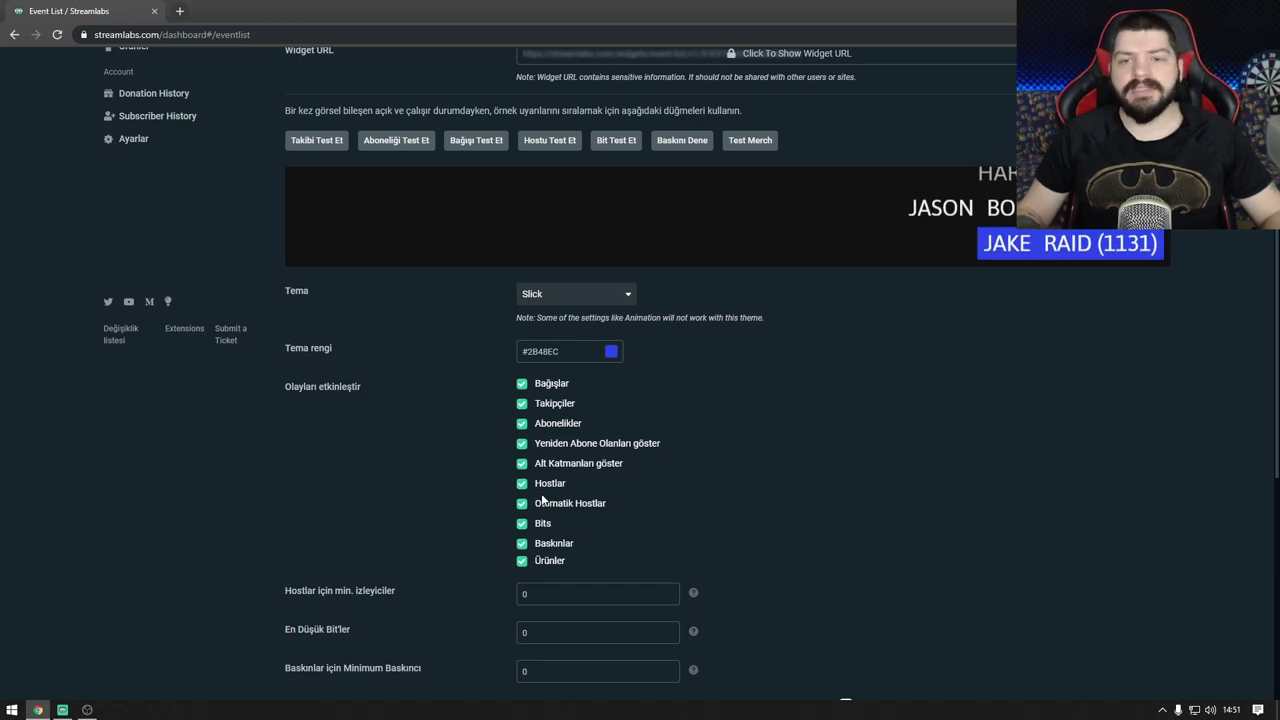
scroll(523, 402, down, 2)
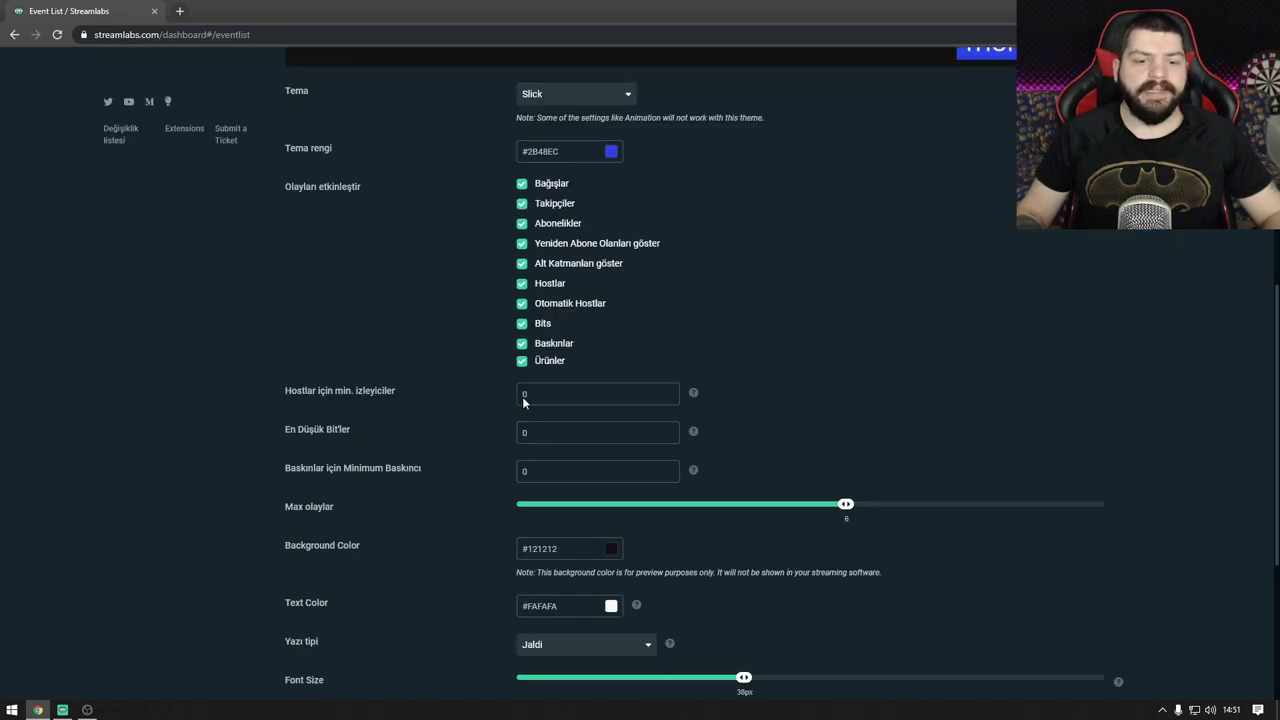
scroll(431, 376, down, 2)
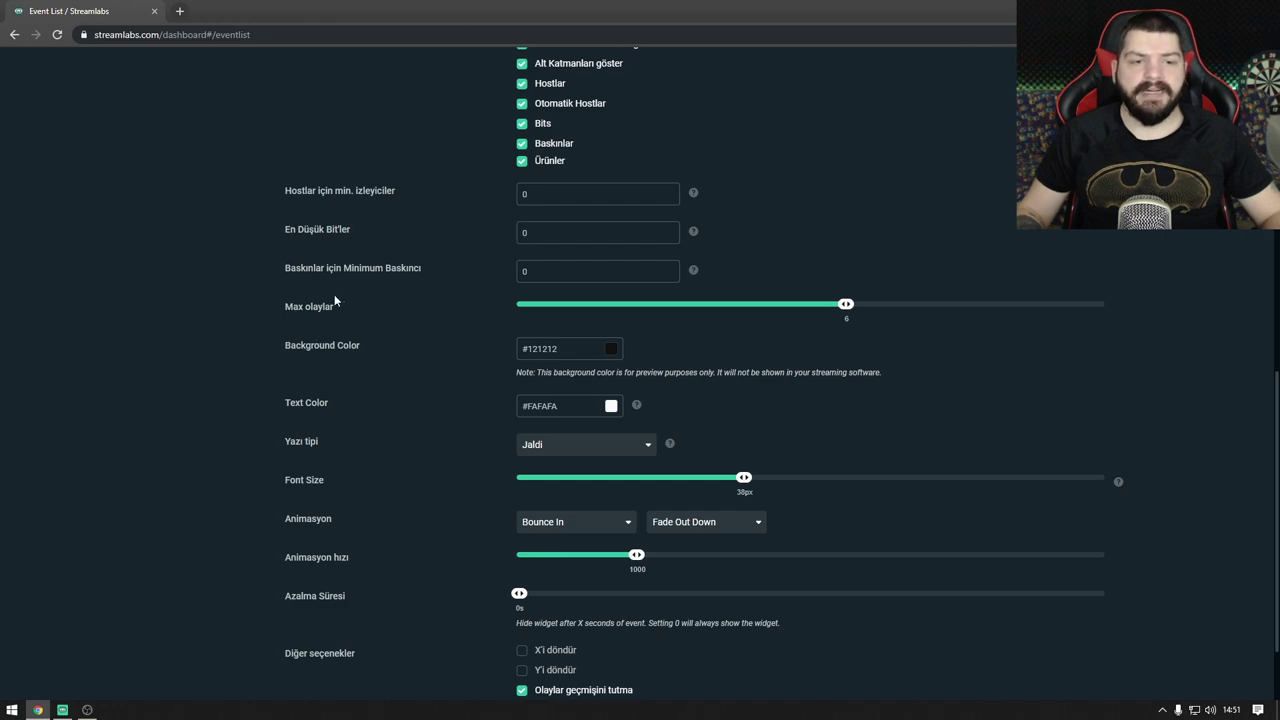
scroll(845, 305, up, 5)
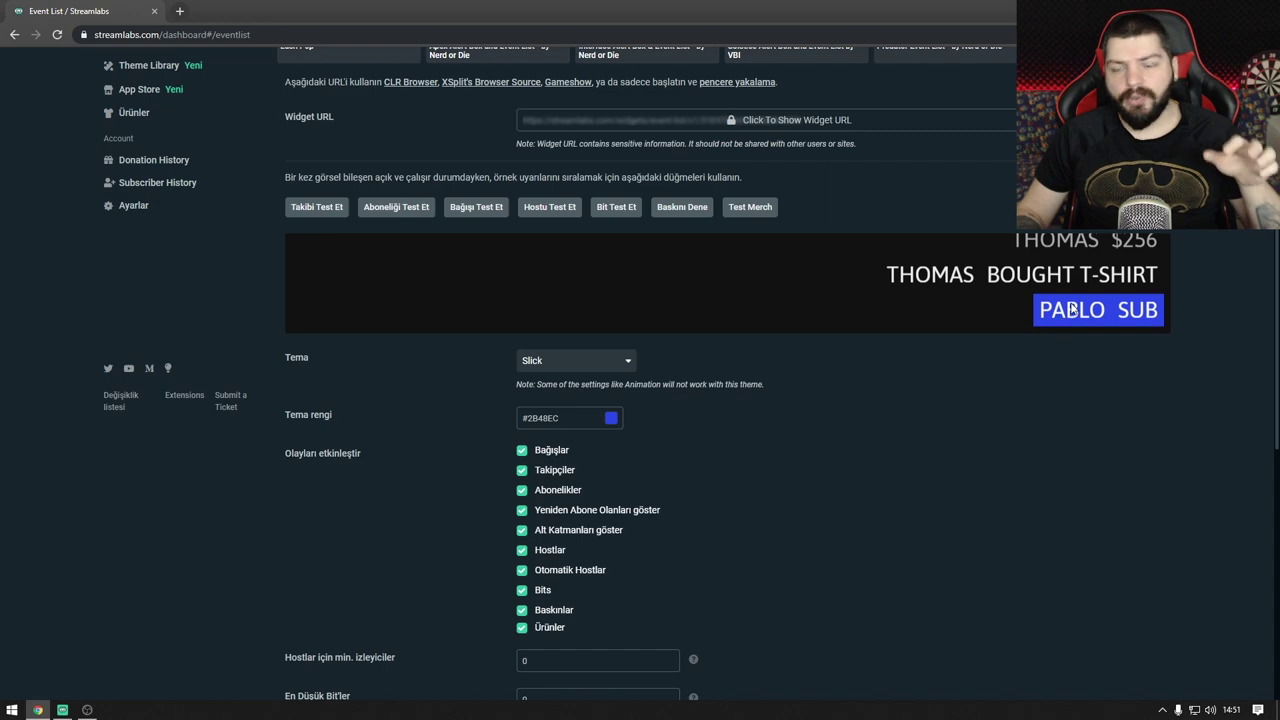
scroll(622, 357, down, 2)
scroll(622, 357, down, 4)
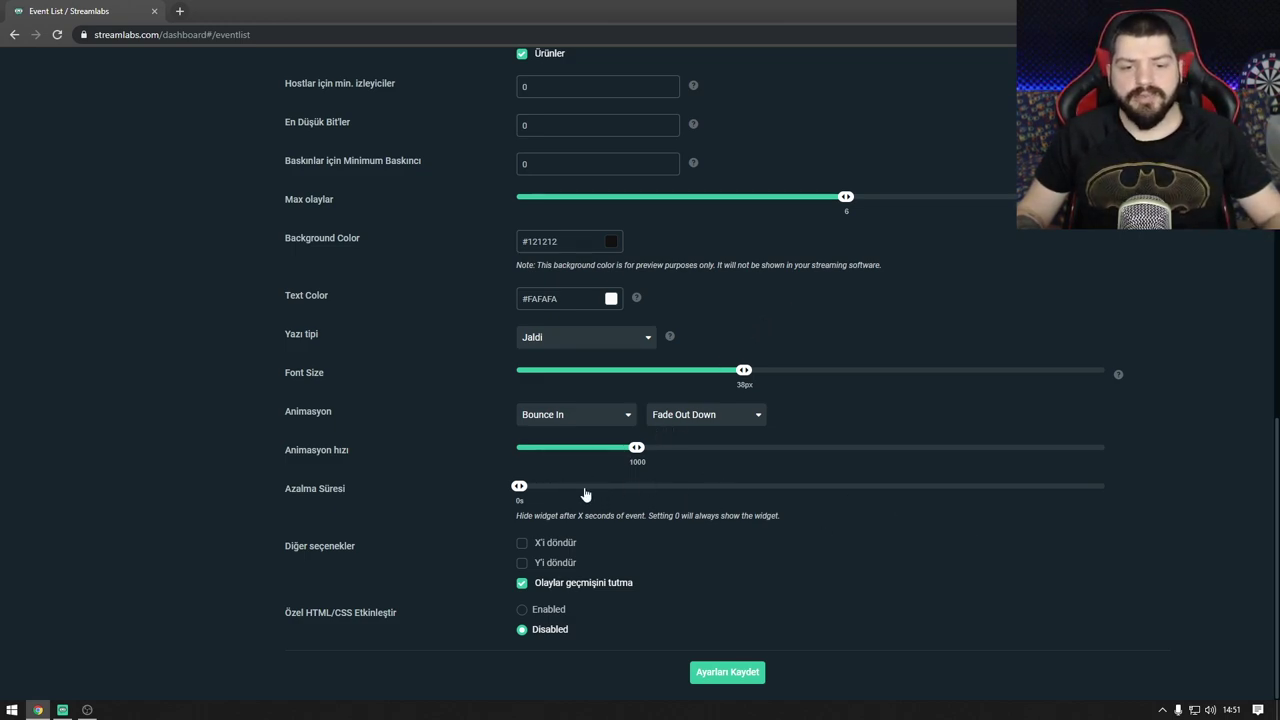
scroll(746, 431, up, 3)
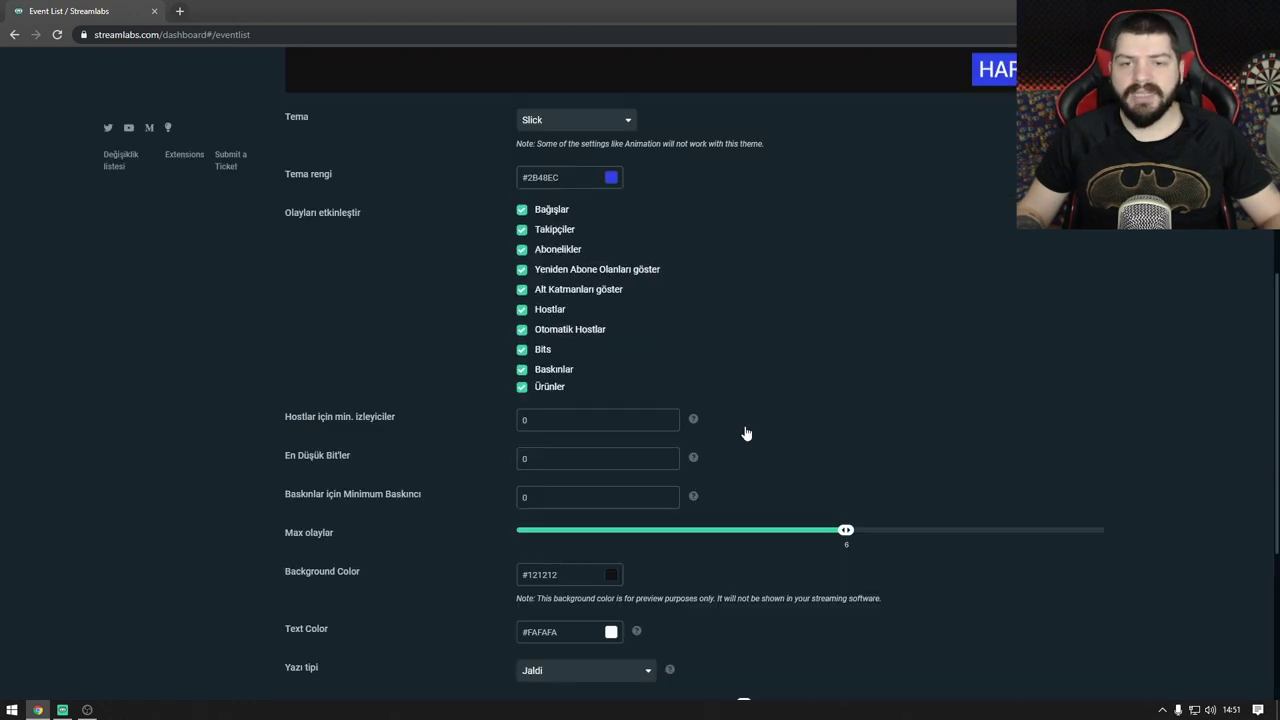
scroll(746, 431, down, 3)
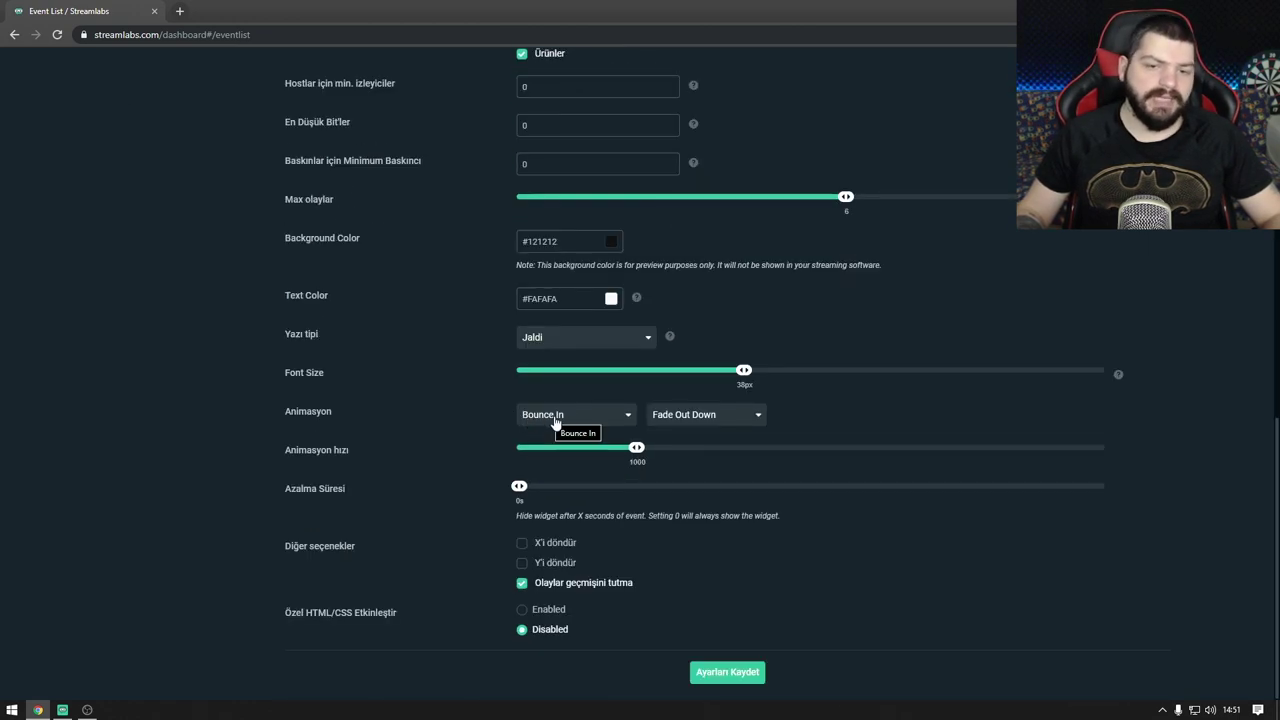
scroll(562, 408, up, 7)
scroll(675, 373, up, 1)
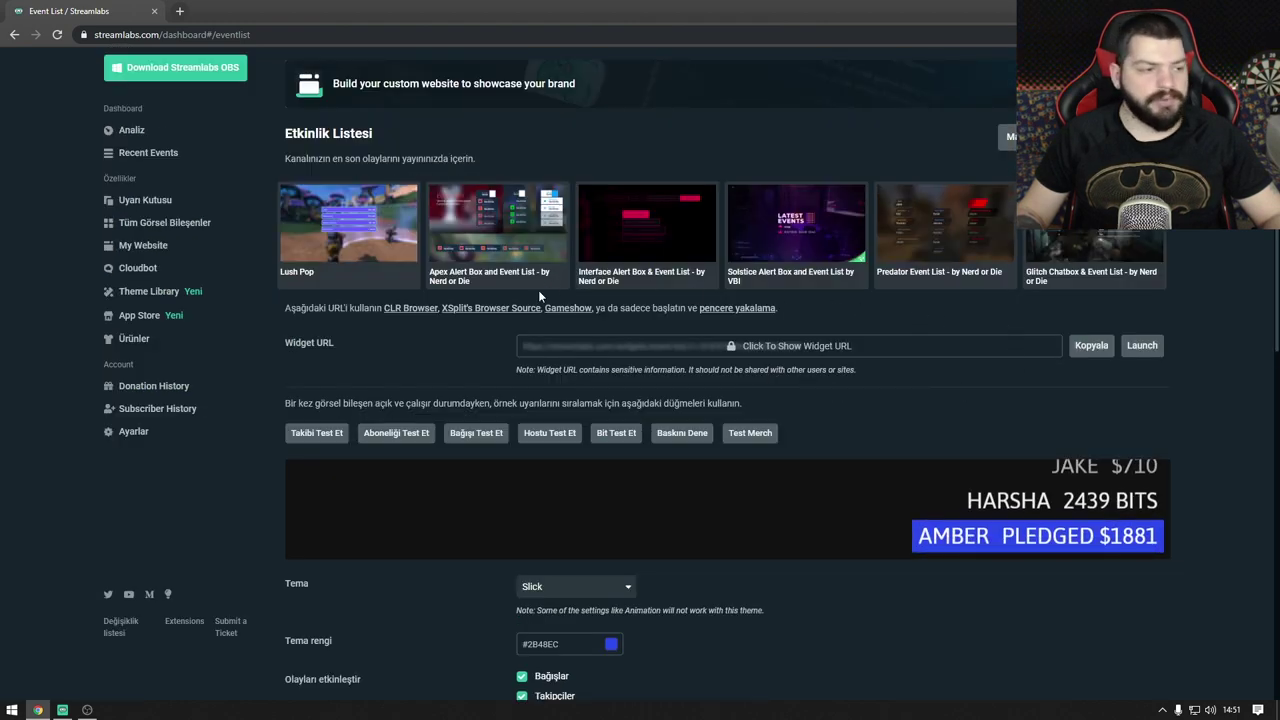
Step: Add an OBS browser source named 'etkinlik listesi' with the pasted event list widget URL
click(87, 709)
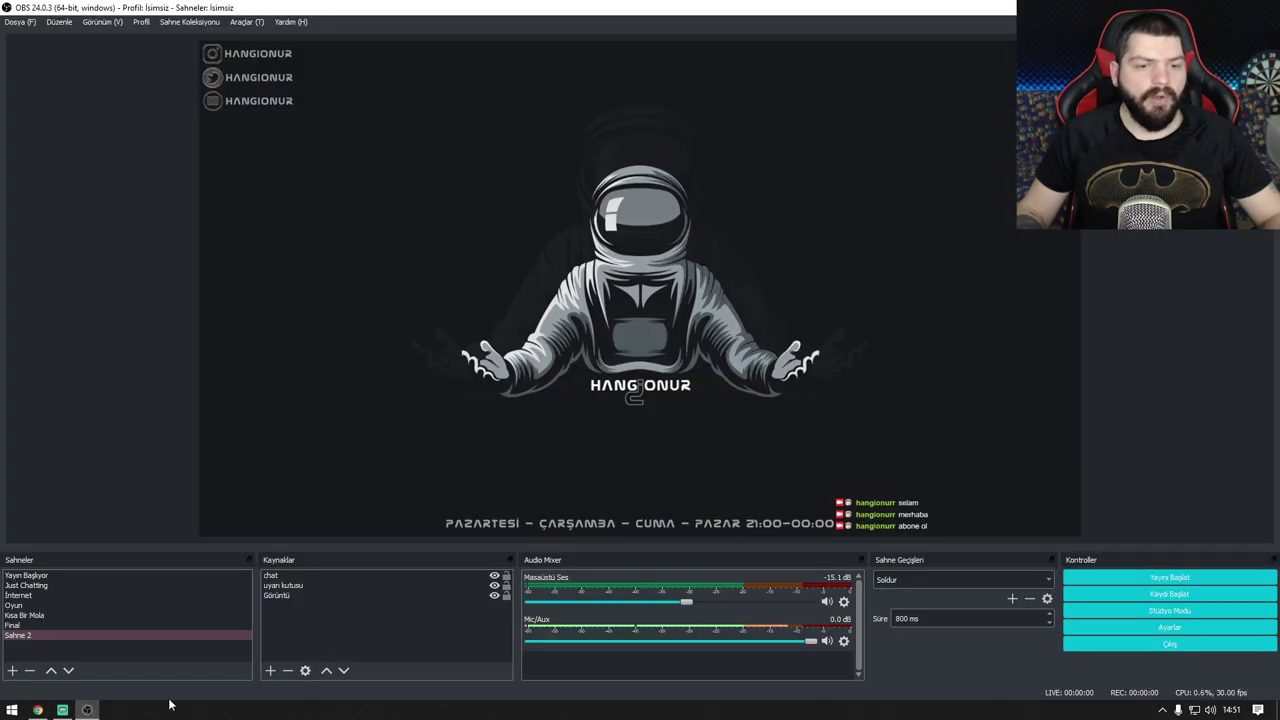
right_click(287, 621)
mouse_move(350, 527)
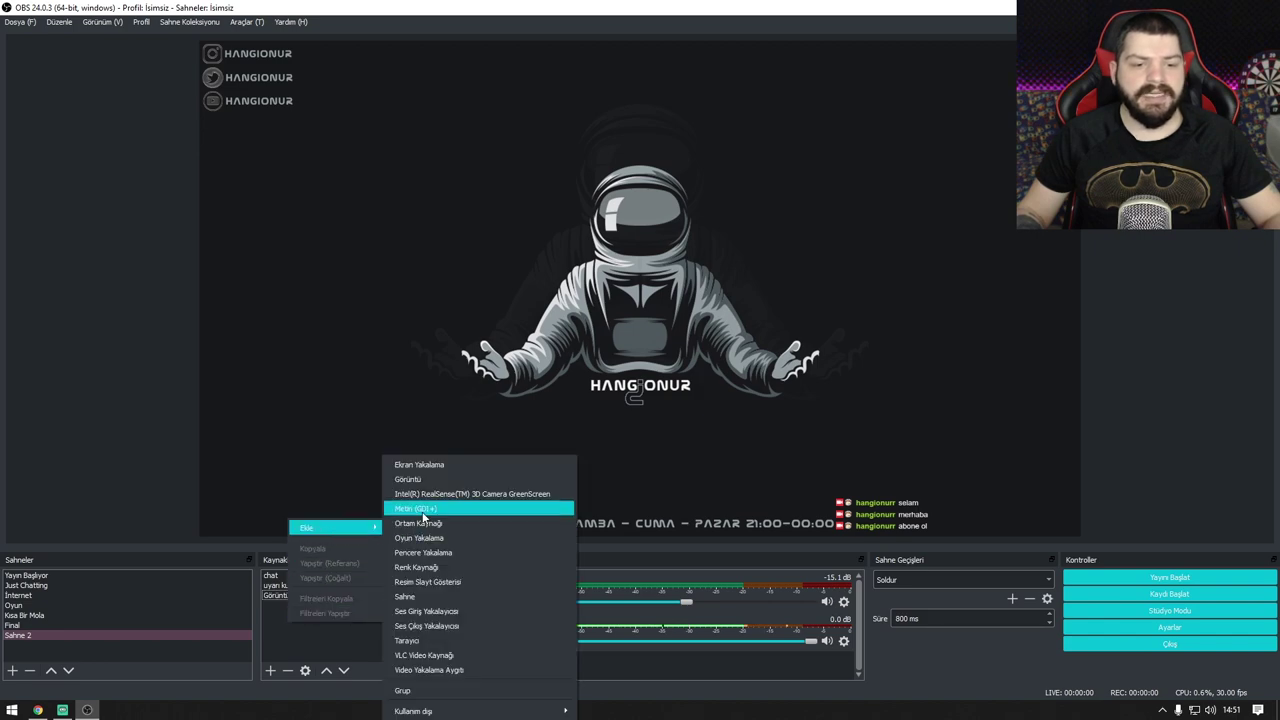
click(438, 640)
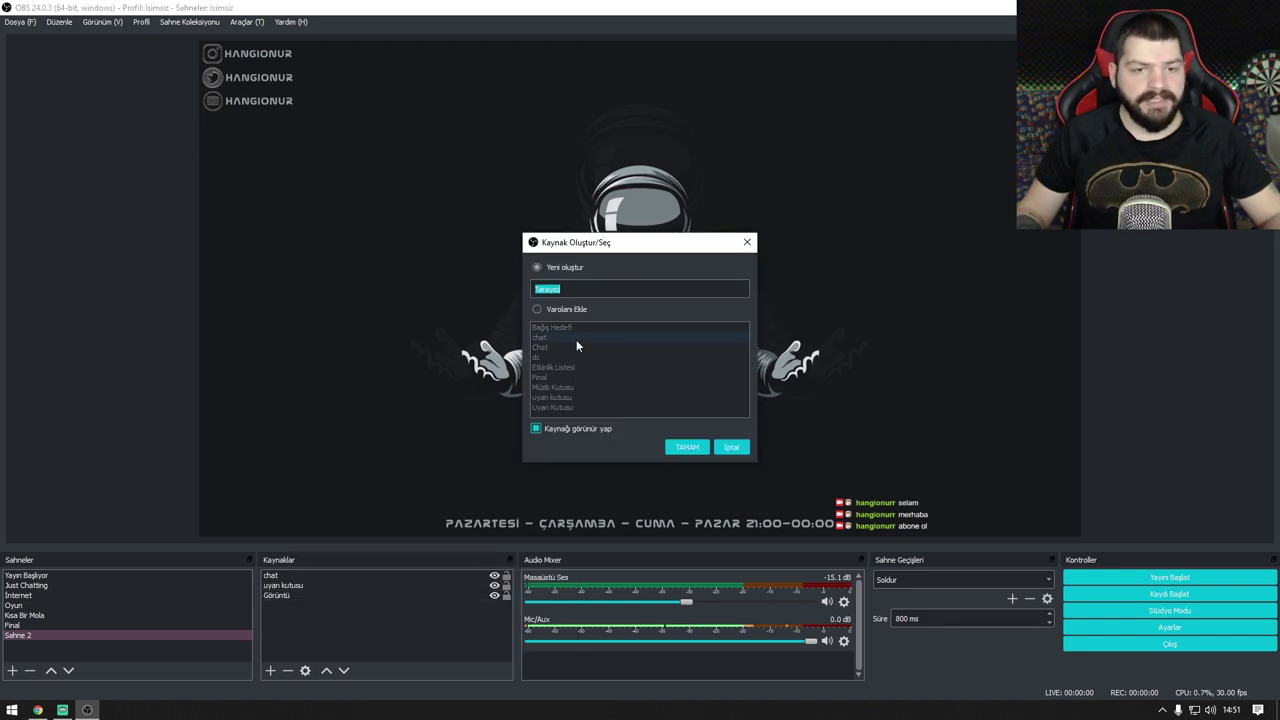
text(etkinl)
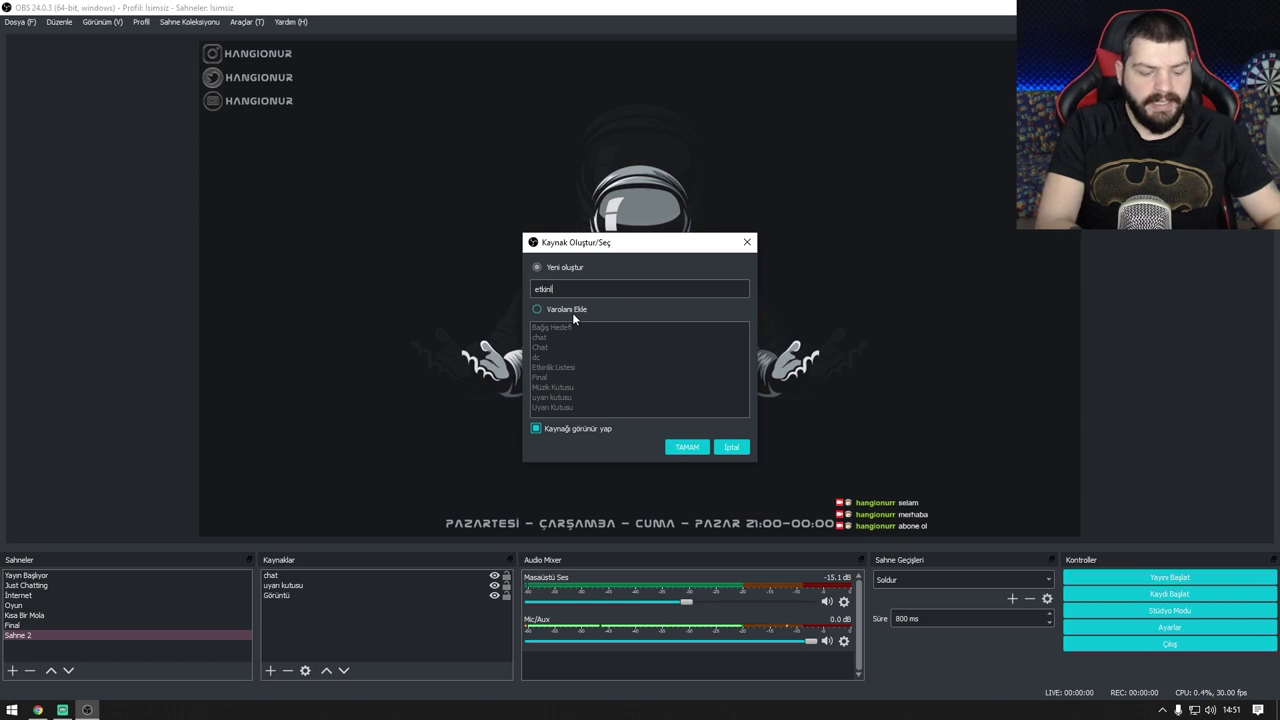
text(ik listesi)
key(Return)
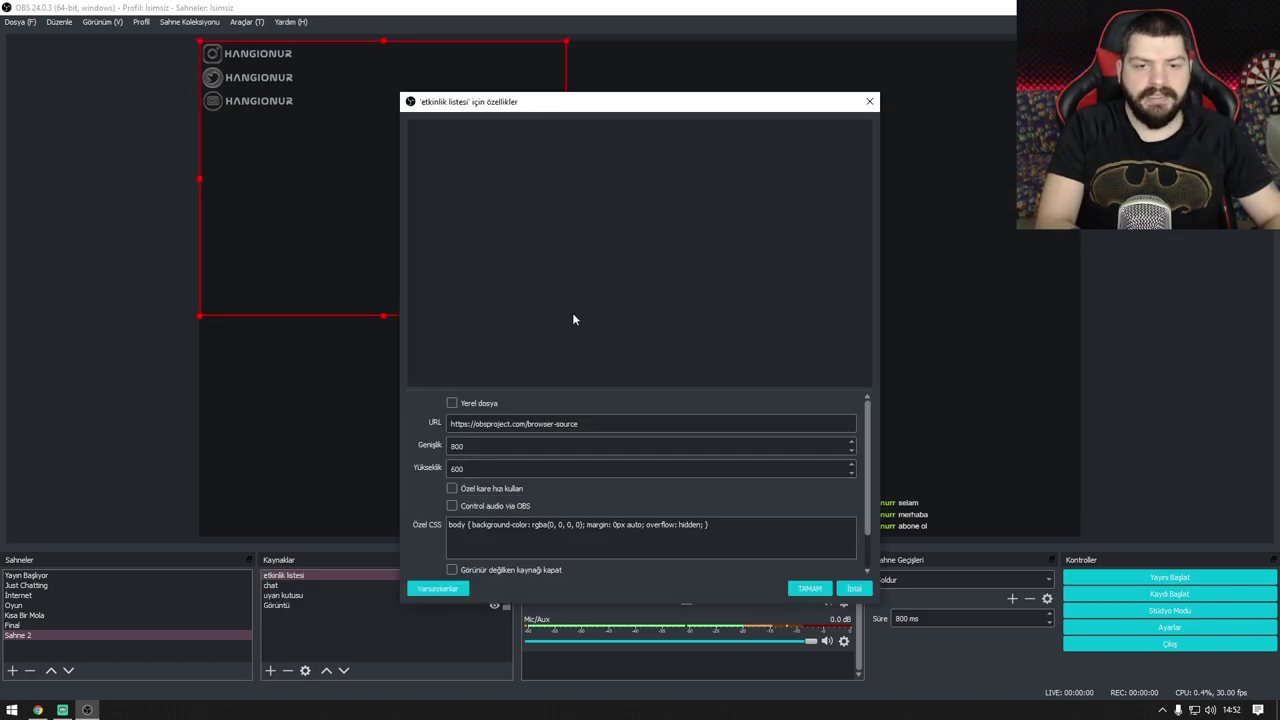
key(ctrl+a)
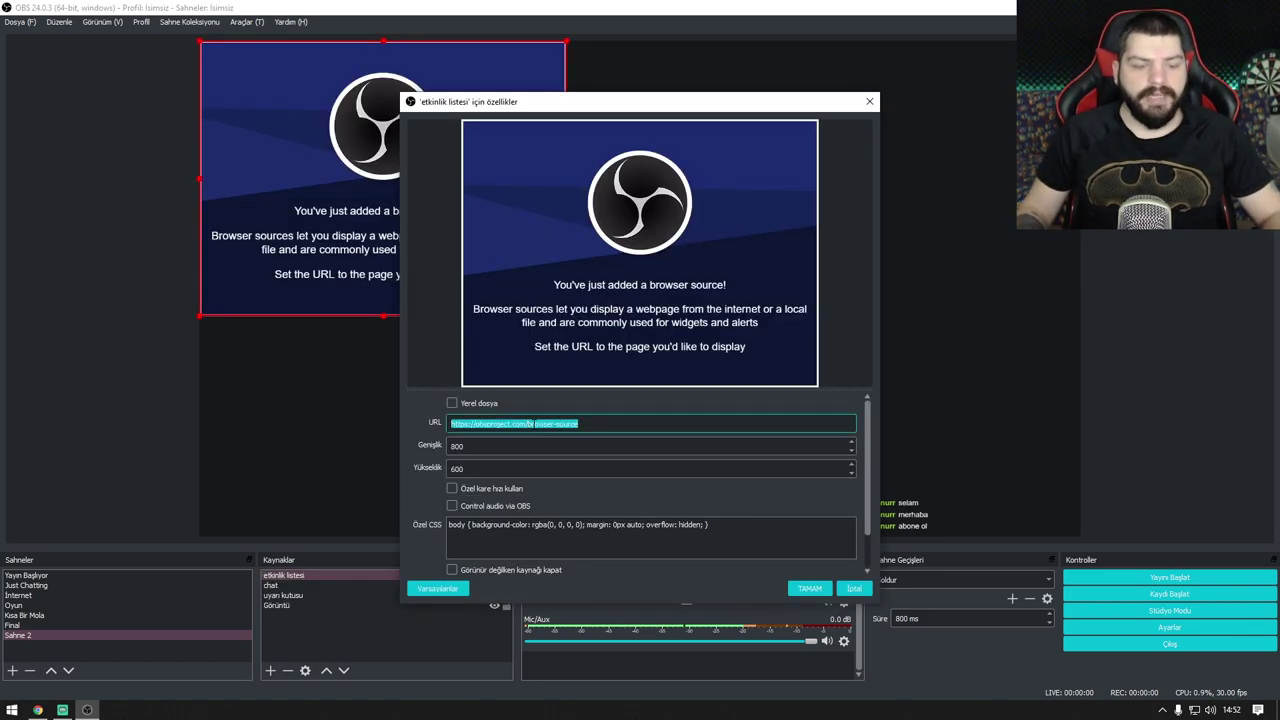
click(809, 589)
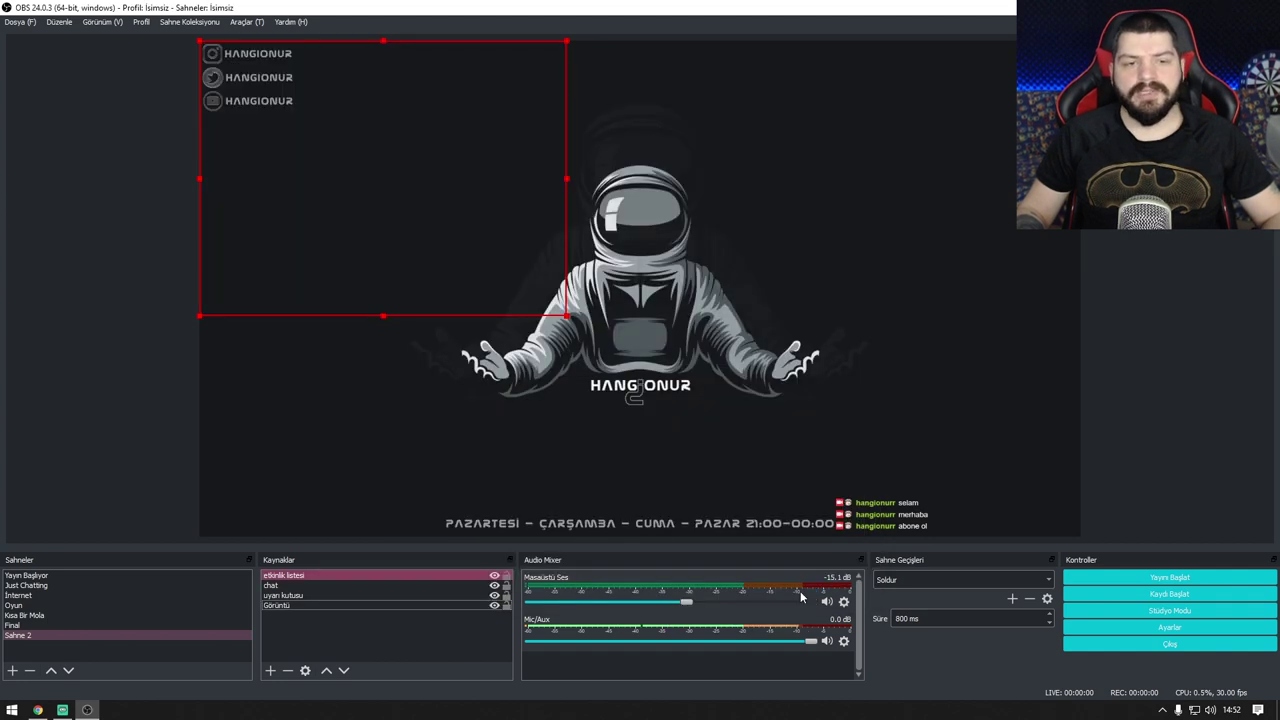
Step: Shrink the event list into the bottom-right corner and move the chat bottom-left
drag(345, 242, 333, 445)
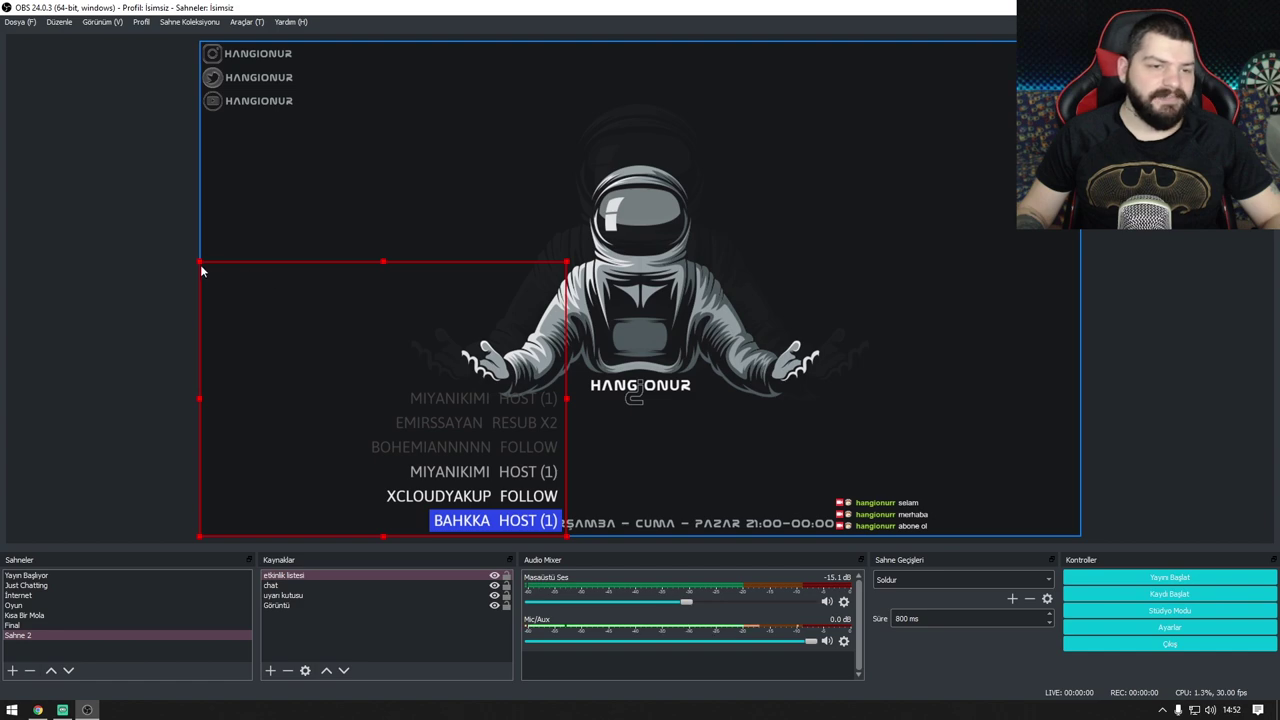
drag(199, 264, 356, 378)
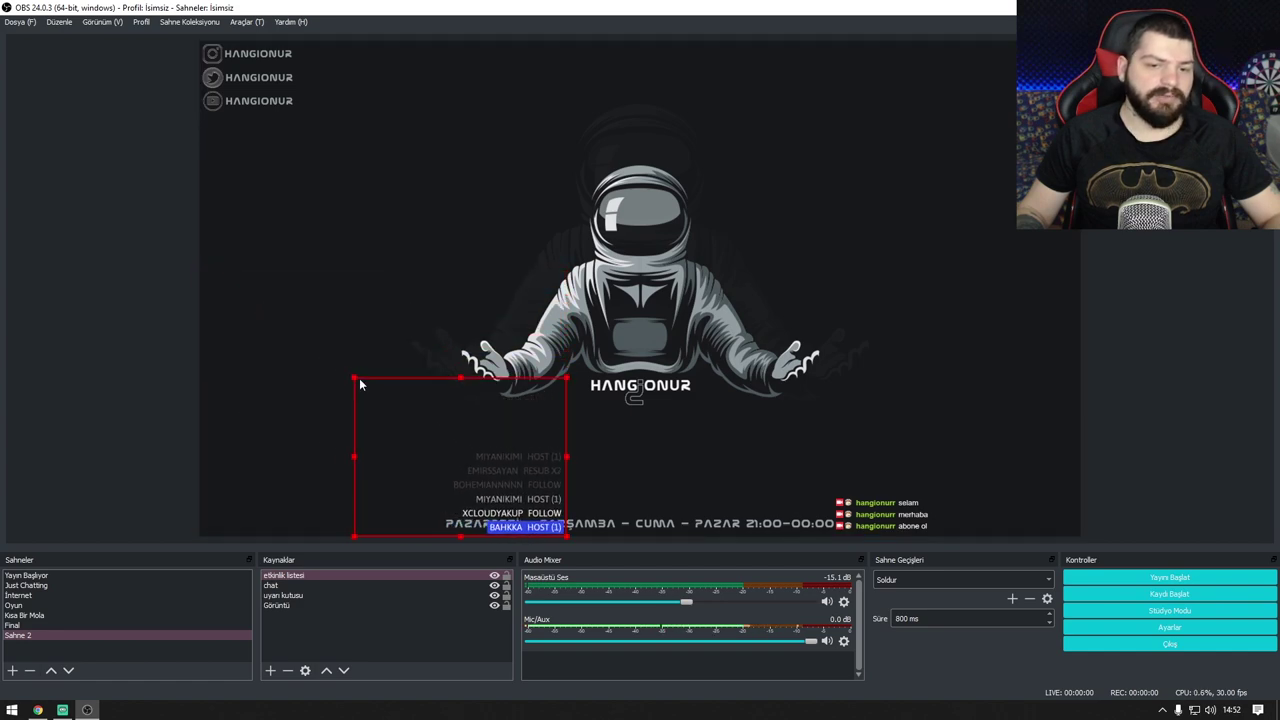
drag(577, 498, 1046, 505)
click(845, 522)
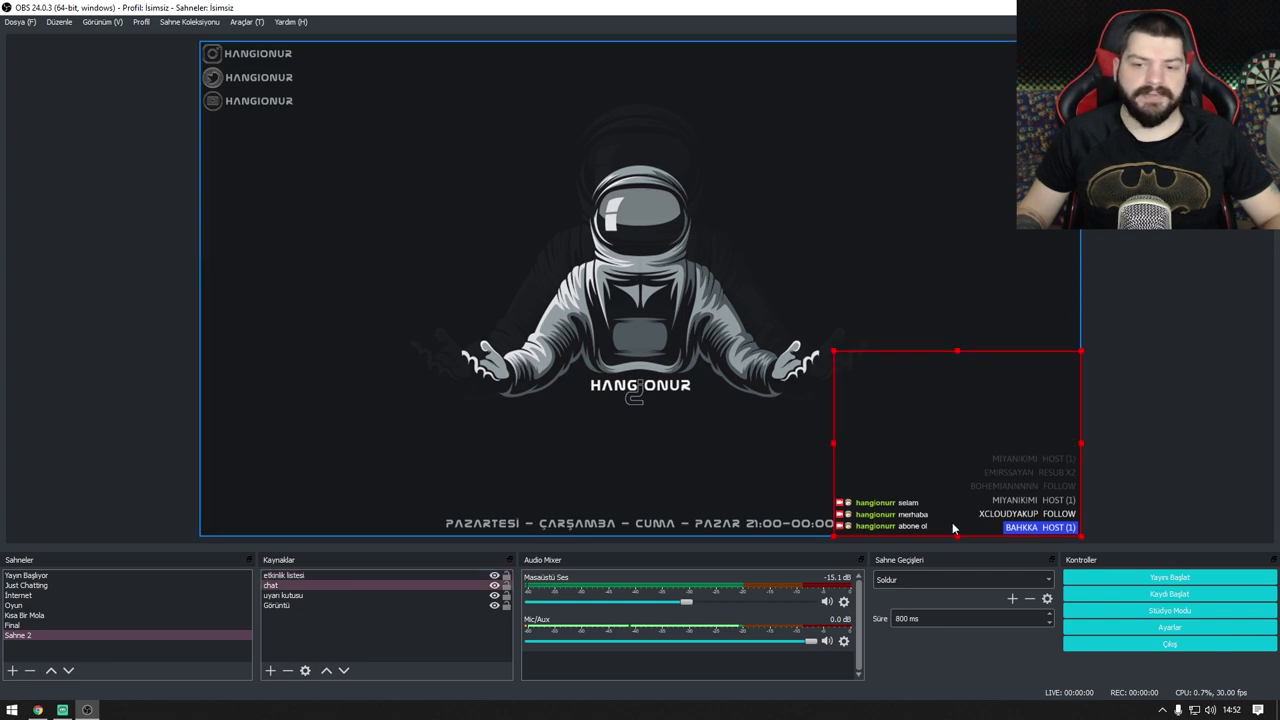
drag(858, 494, 228, 475)
click(598, 546)
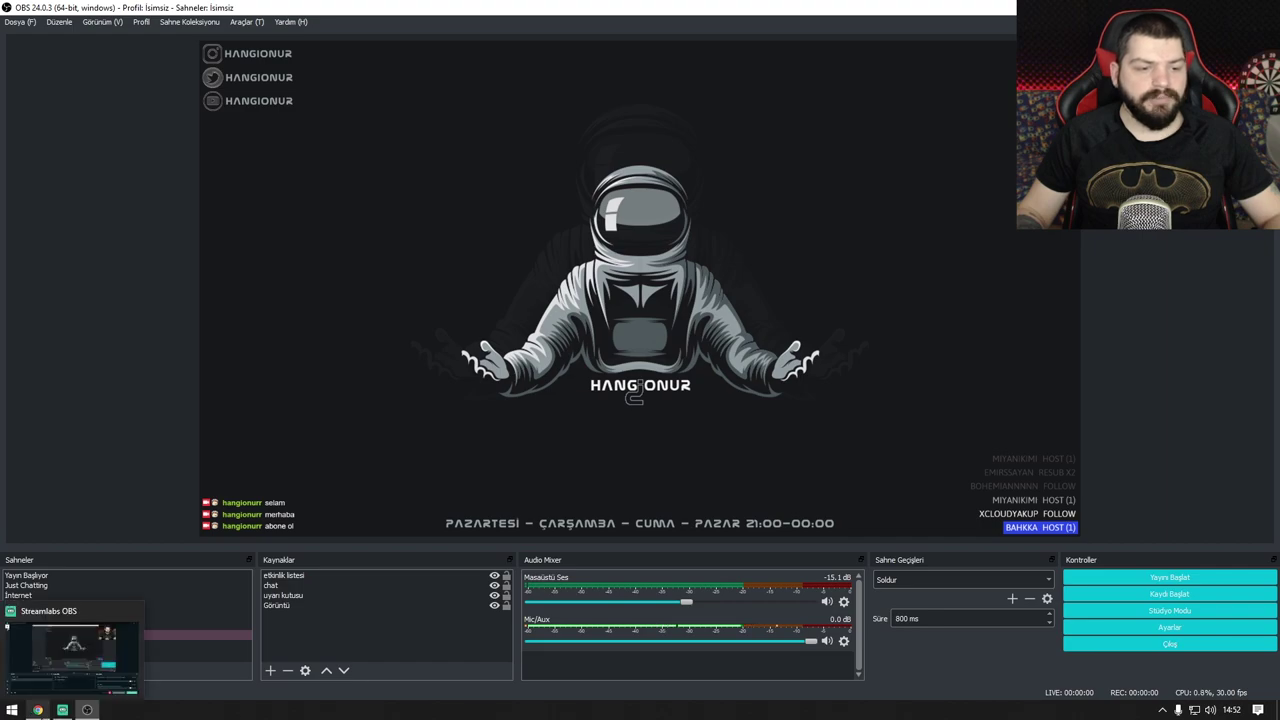
Step: With the browser and OBS side by side, send a Takibi Test Et follow from Uyarı Kutusu
click(38, 710)
key(super+Right)
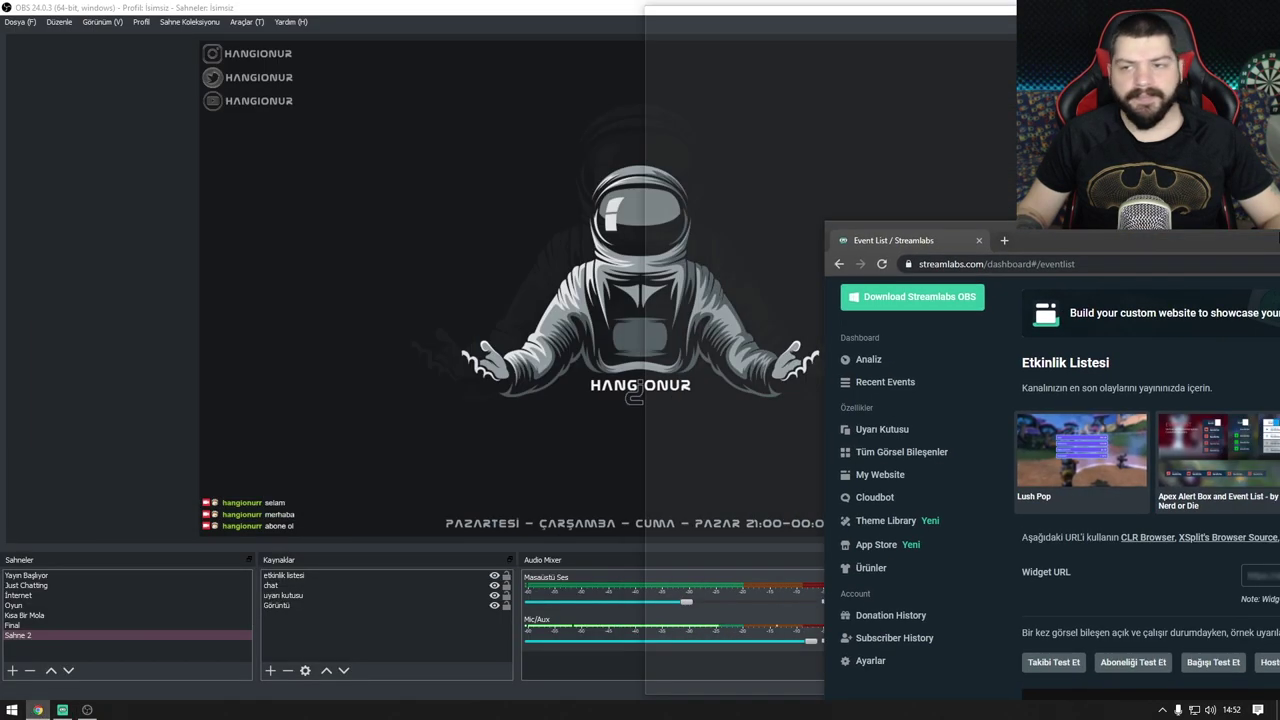
key(Return)
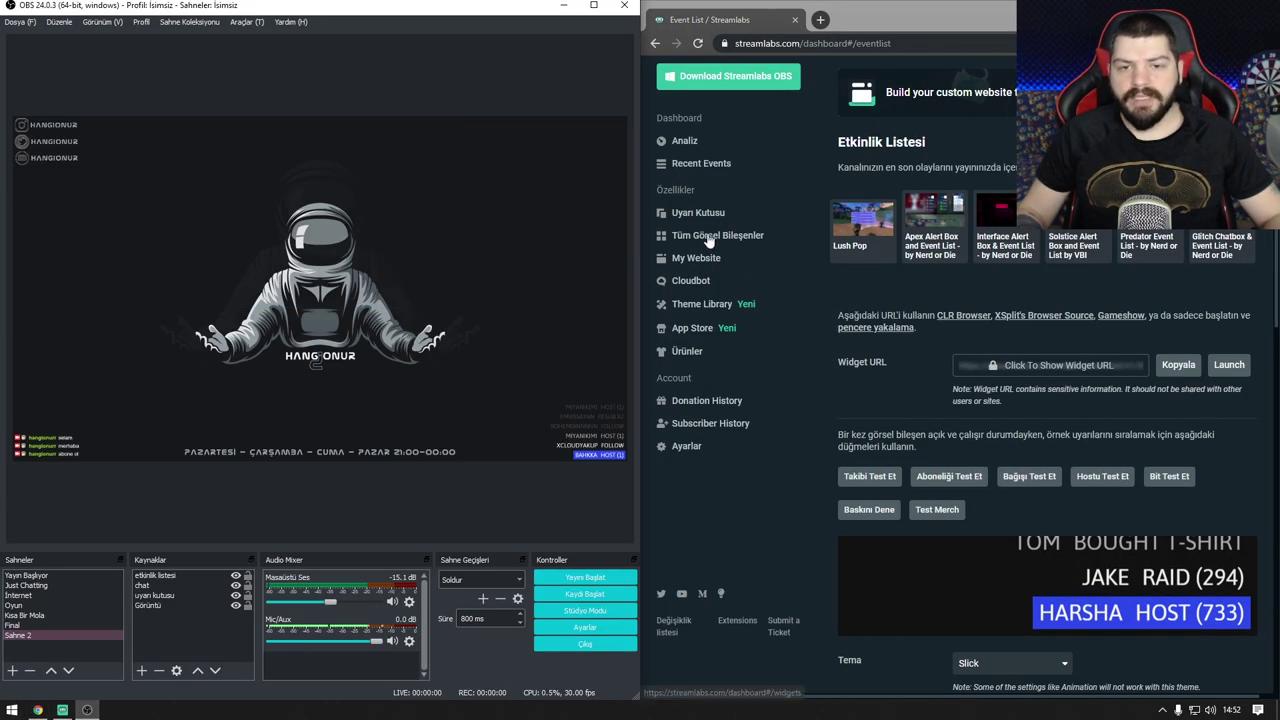
click(712, 238)
click(962, 222)
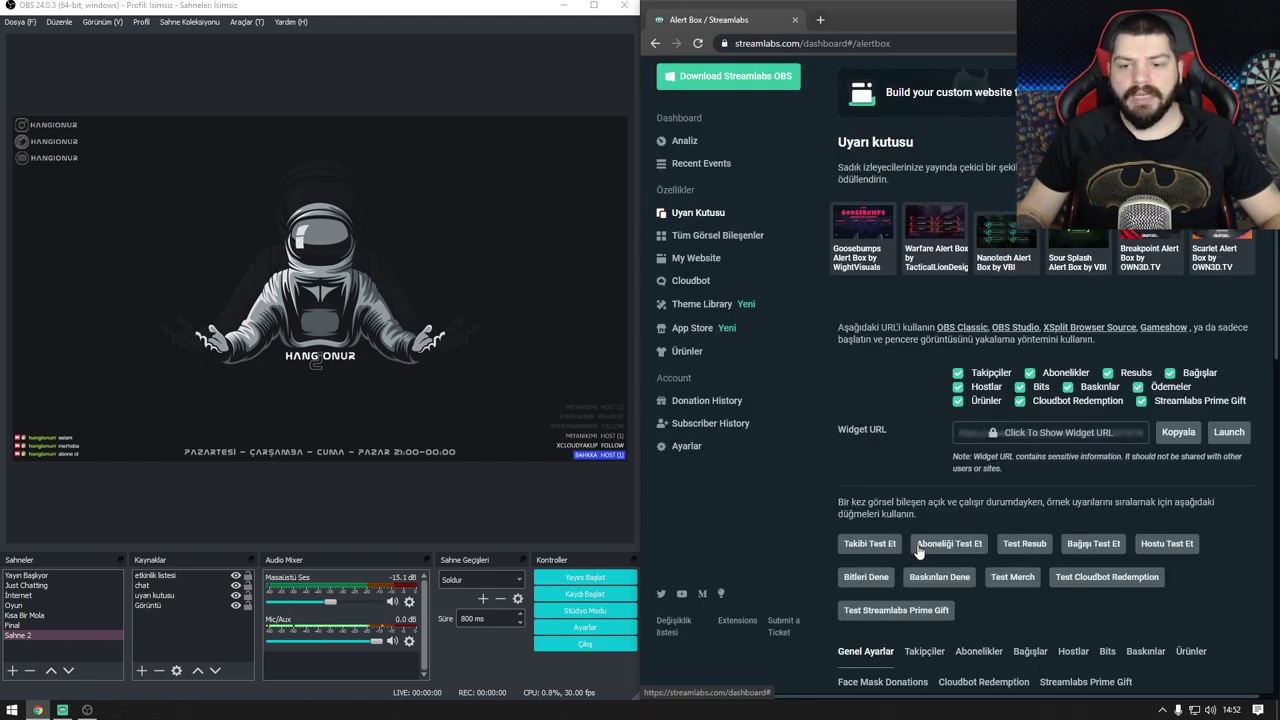
click(880, 545)
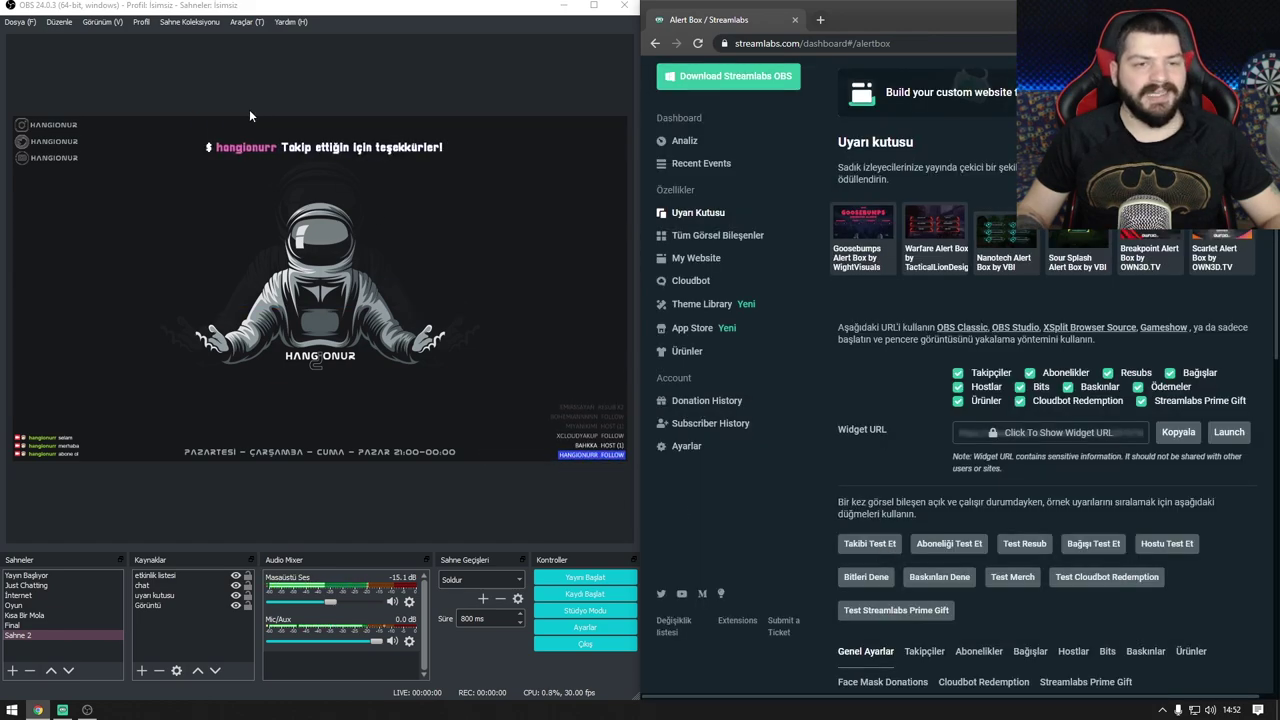
Step: Maximize the browser and open the Tüm Görsel Bileşenler widget gallery
click(593, 5)
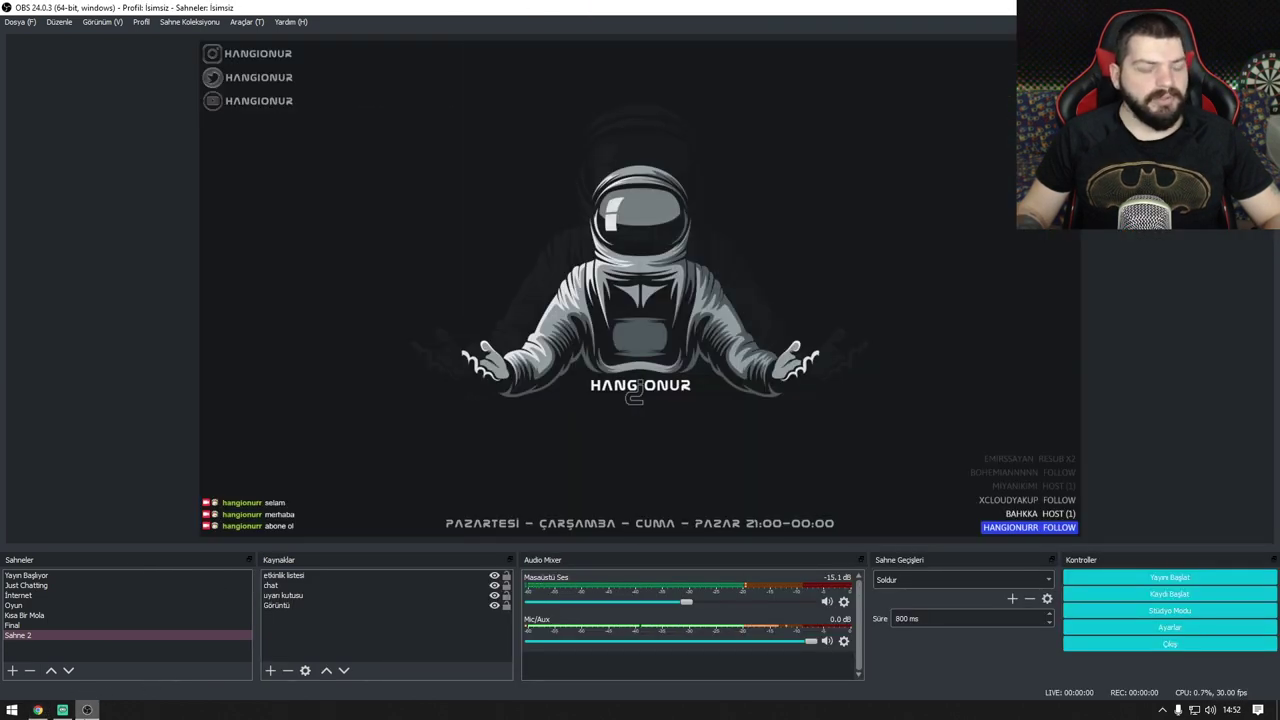
mouse_move(64, 714)
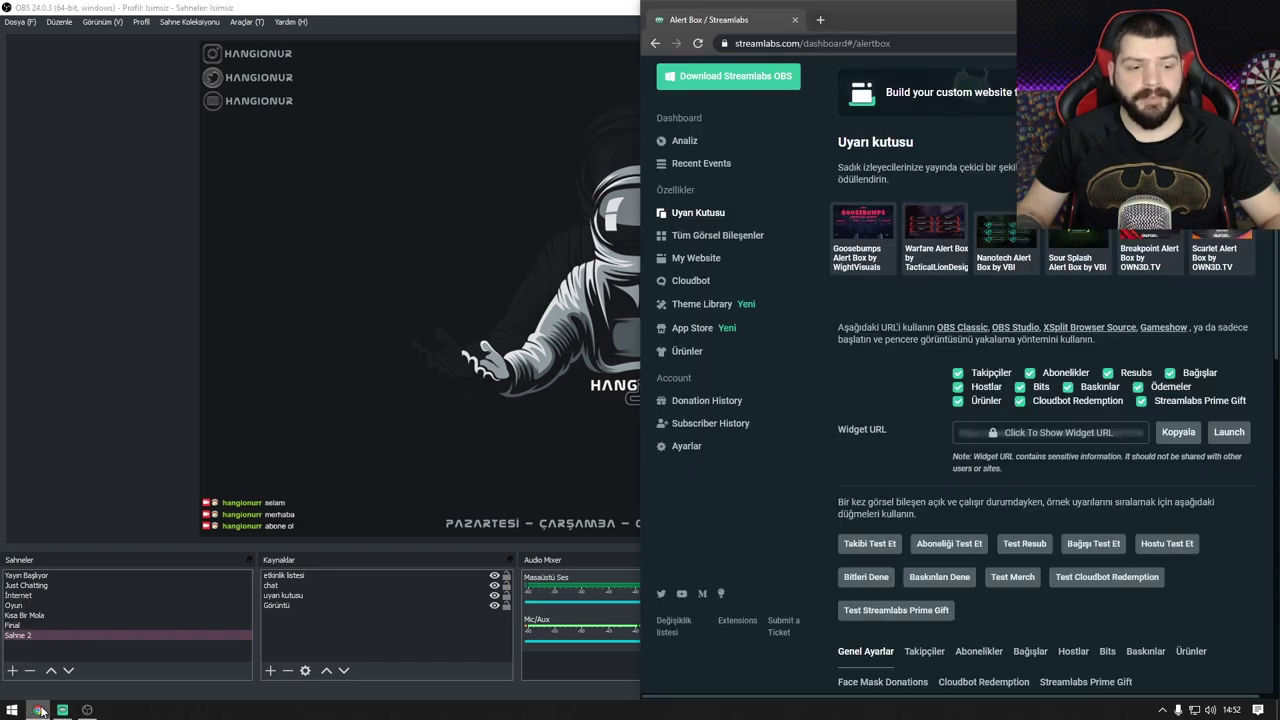
click(38, 710)
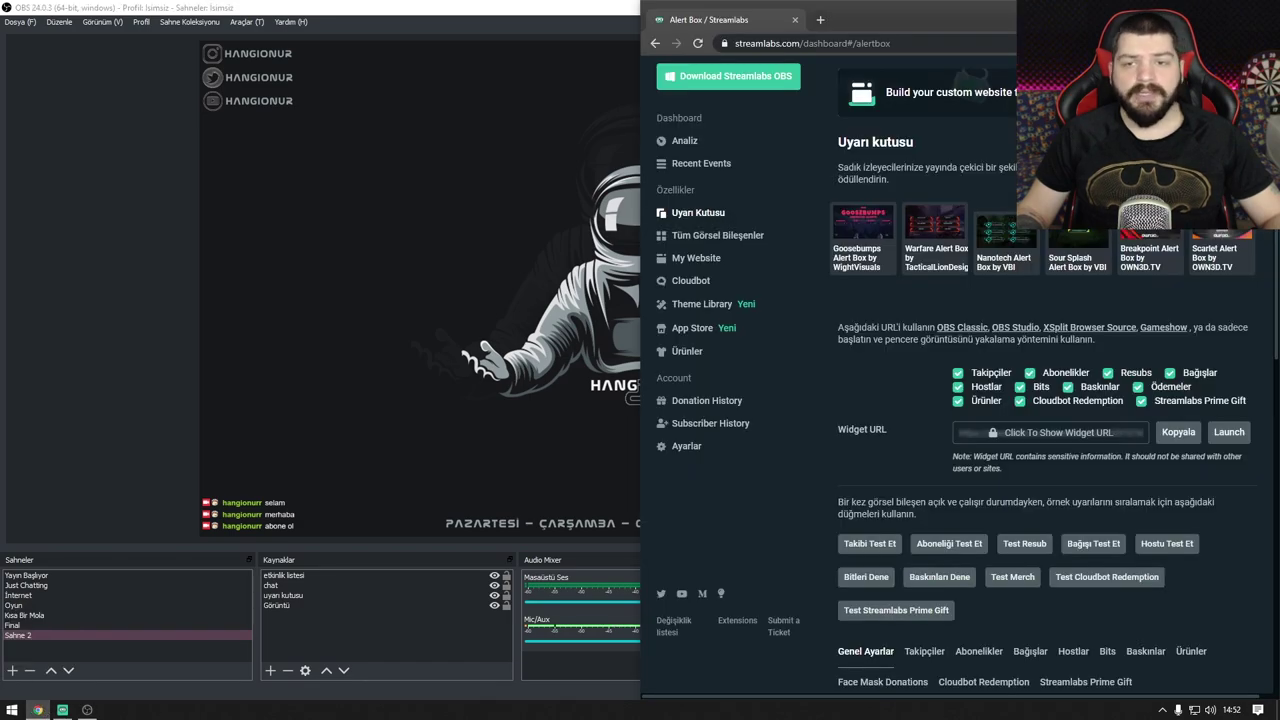
double_click(403, 88)
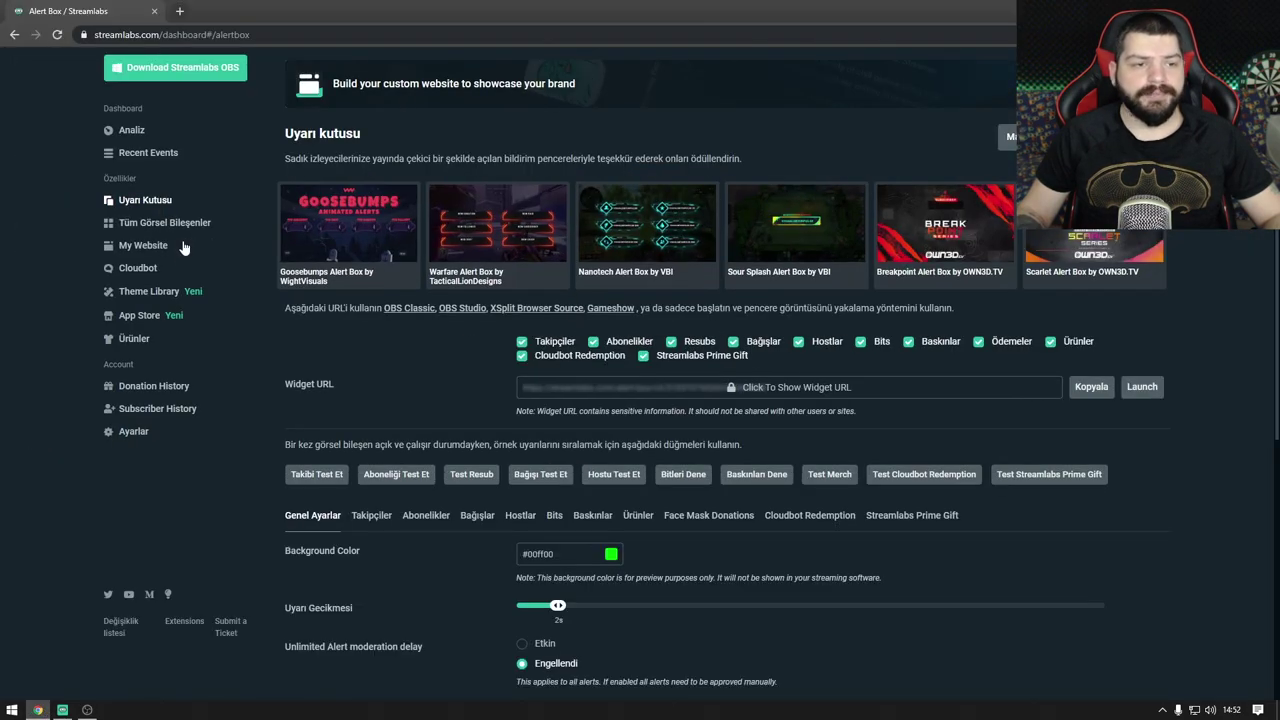
click(175, 224)
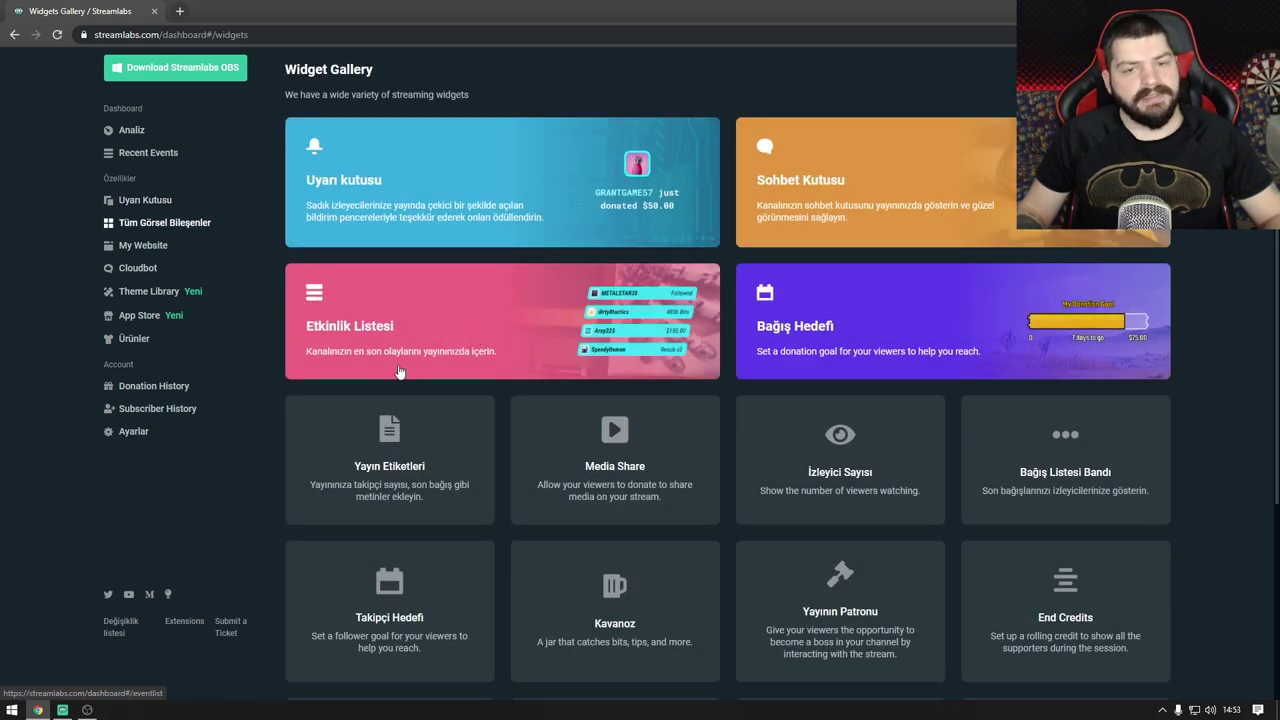
Step: Open the Bağış Hedefi widget and end the 'Yeni Bilgisayar Taksiti' goal
scroll(430, 370, down, 1)
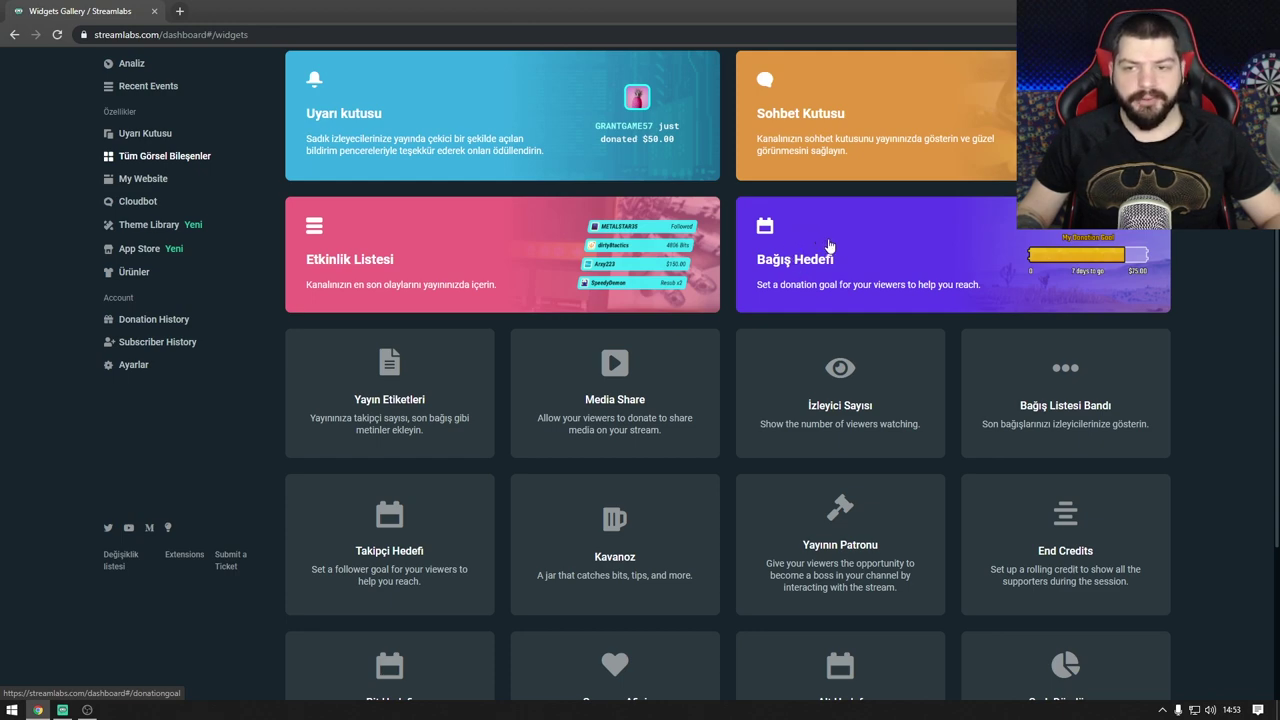
click(875, 262)
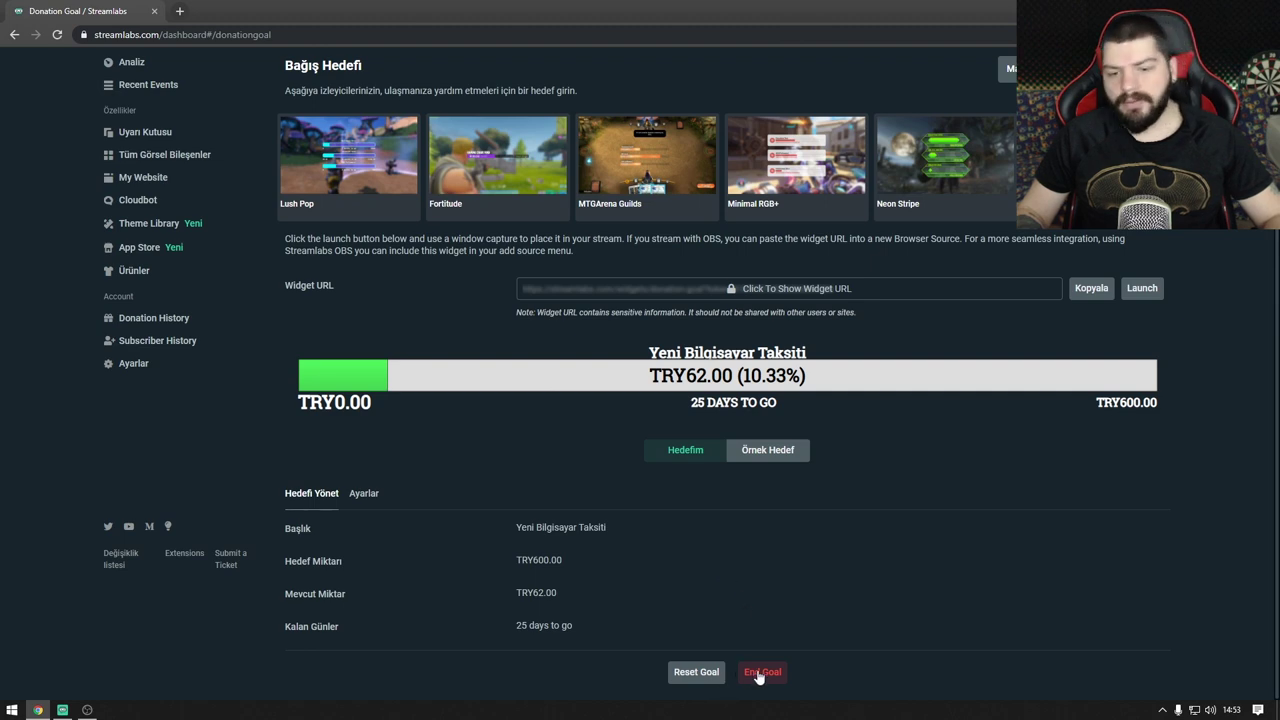
click(762, 672)
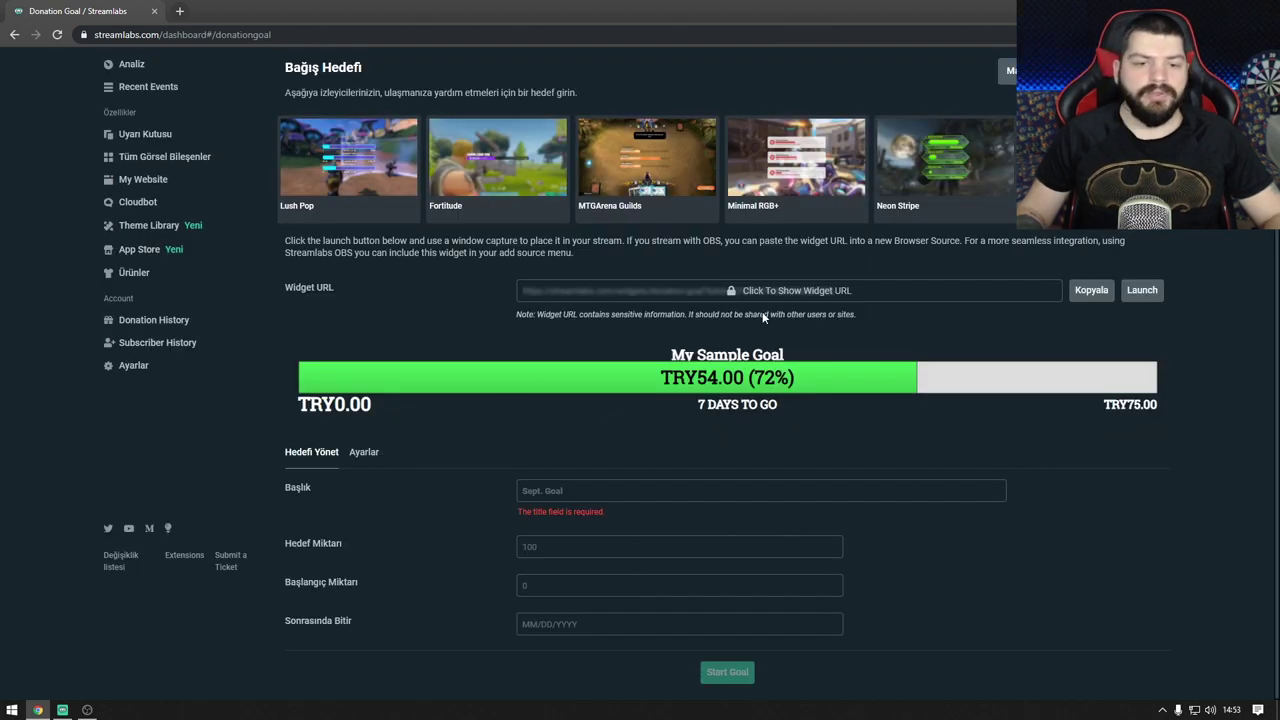
Step: Fill the goal form: title 'Yeni bilgisayar taksiti', target 650, starting 62,80, end 11/15/2019
click(596, 497)
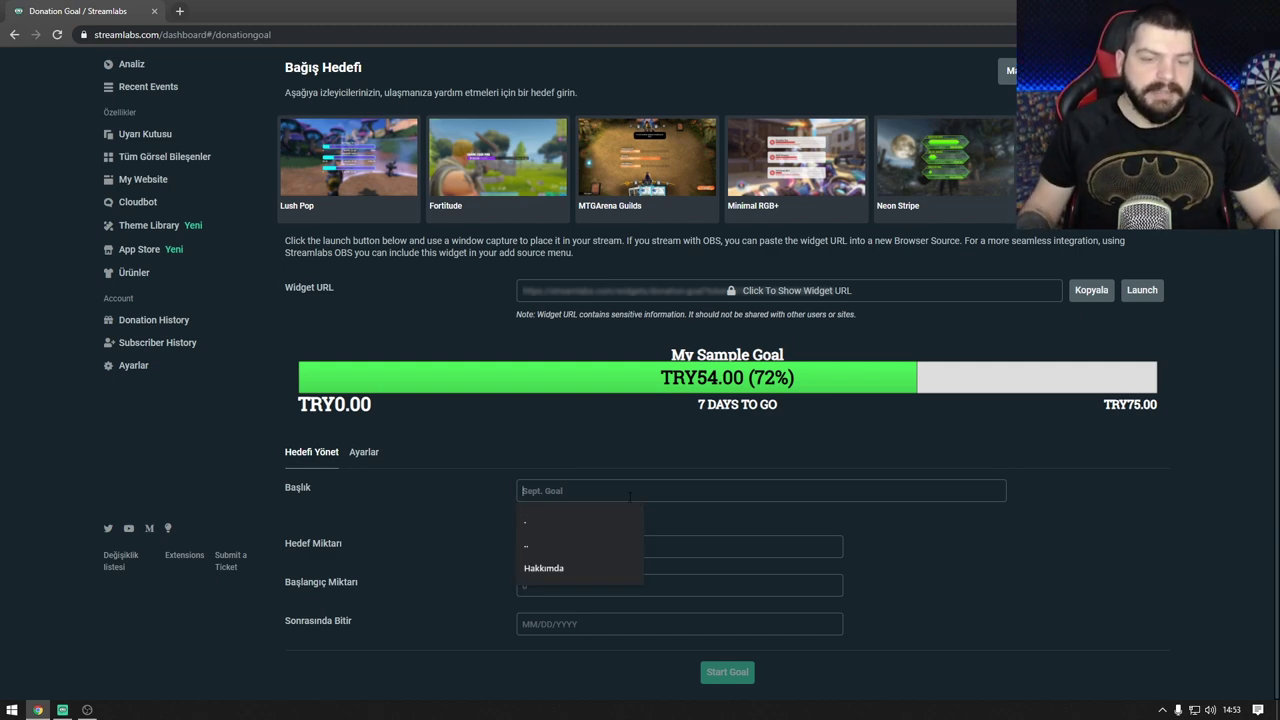
text(Yeni bilgisayar taksiti)
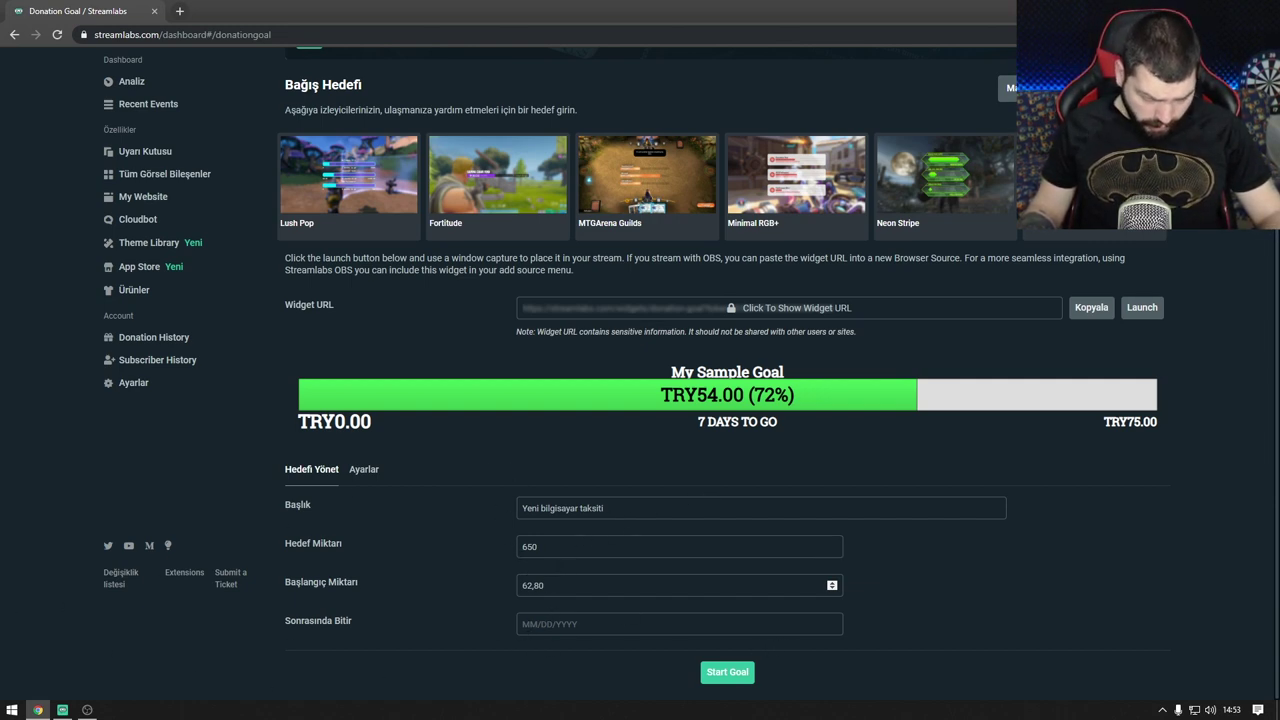
key(alt+Tab)
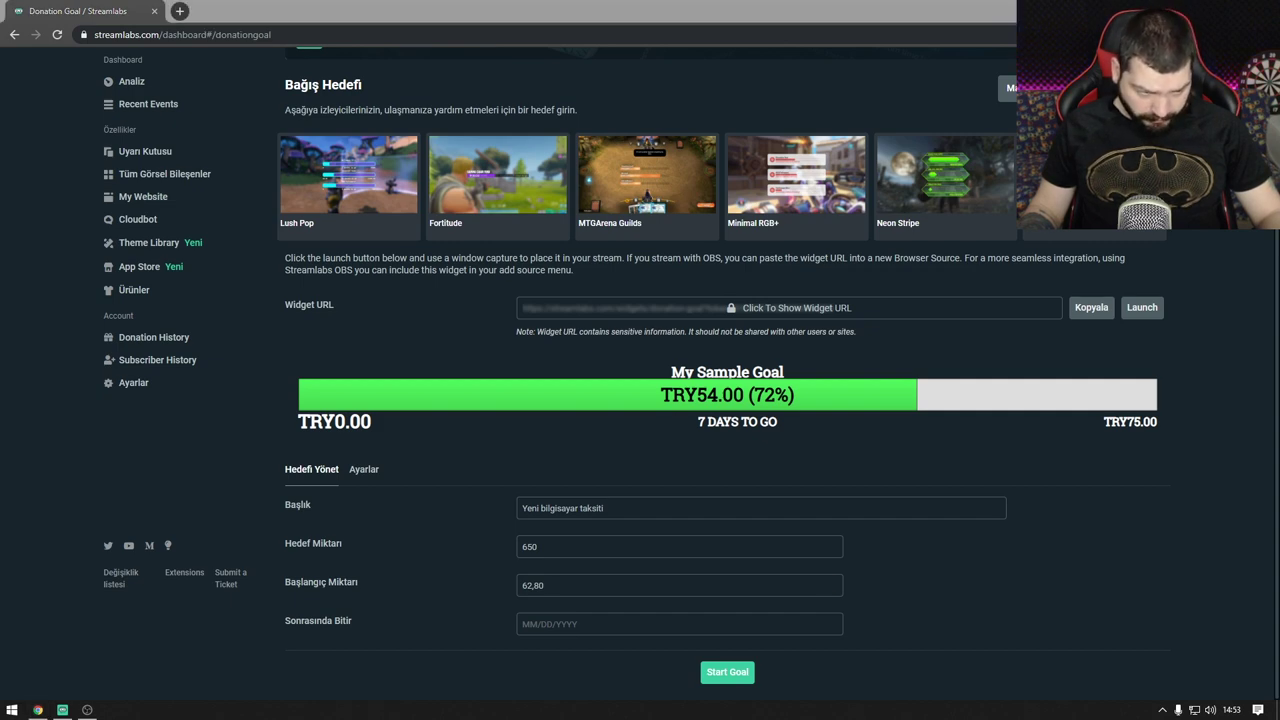
key(alt+Tab)
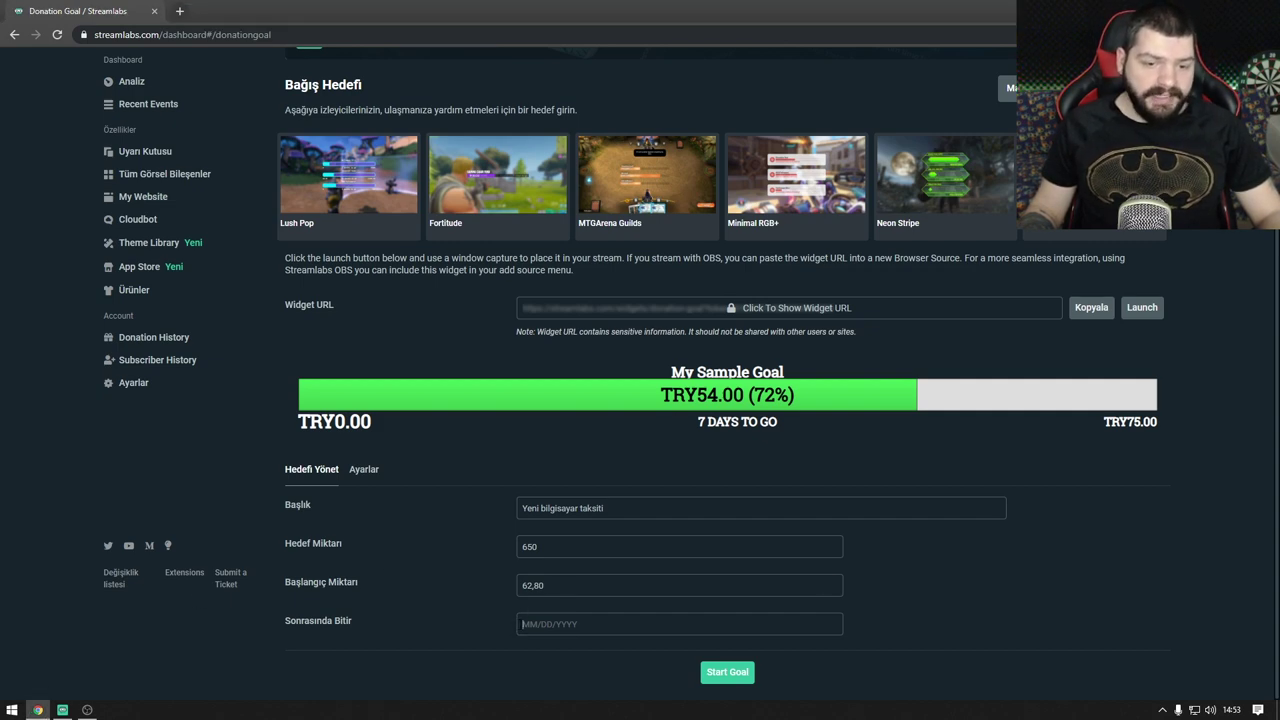
text(11/15/201)
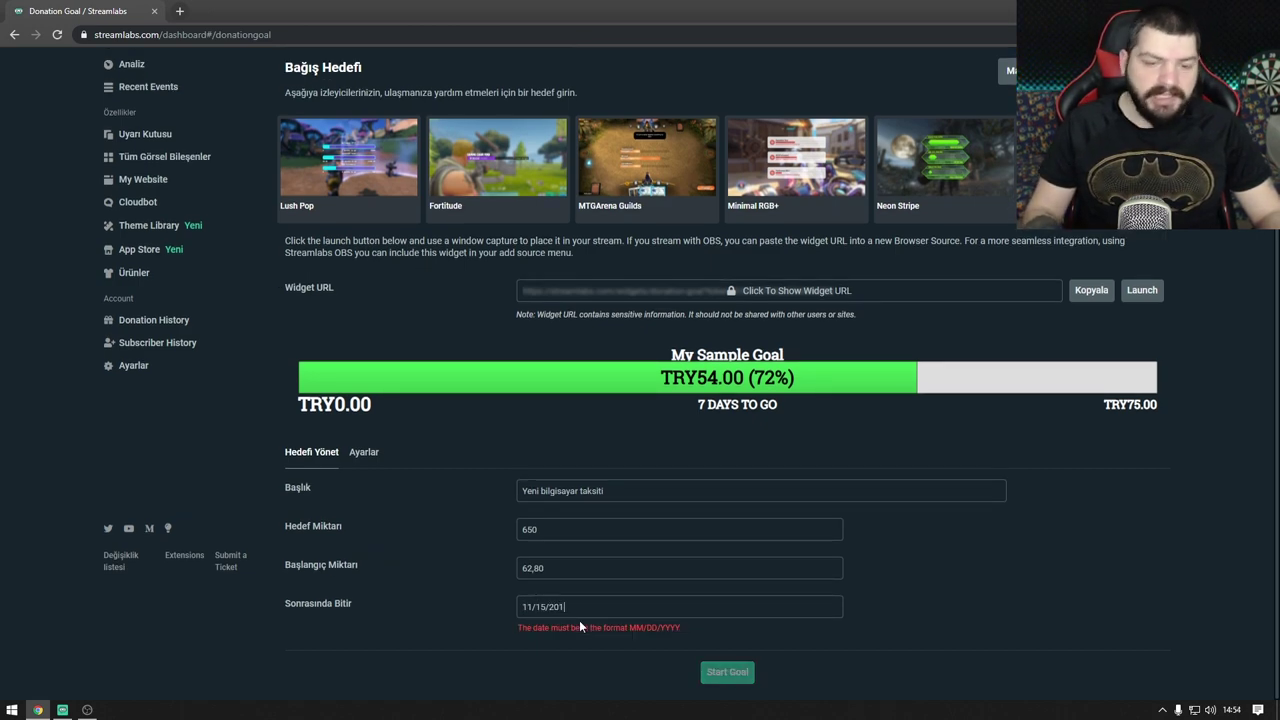
key(BackSpace)
key(BackSpace)
text(9)
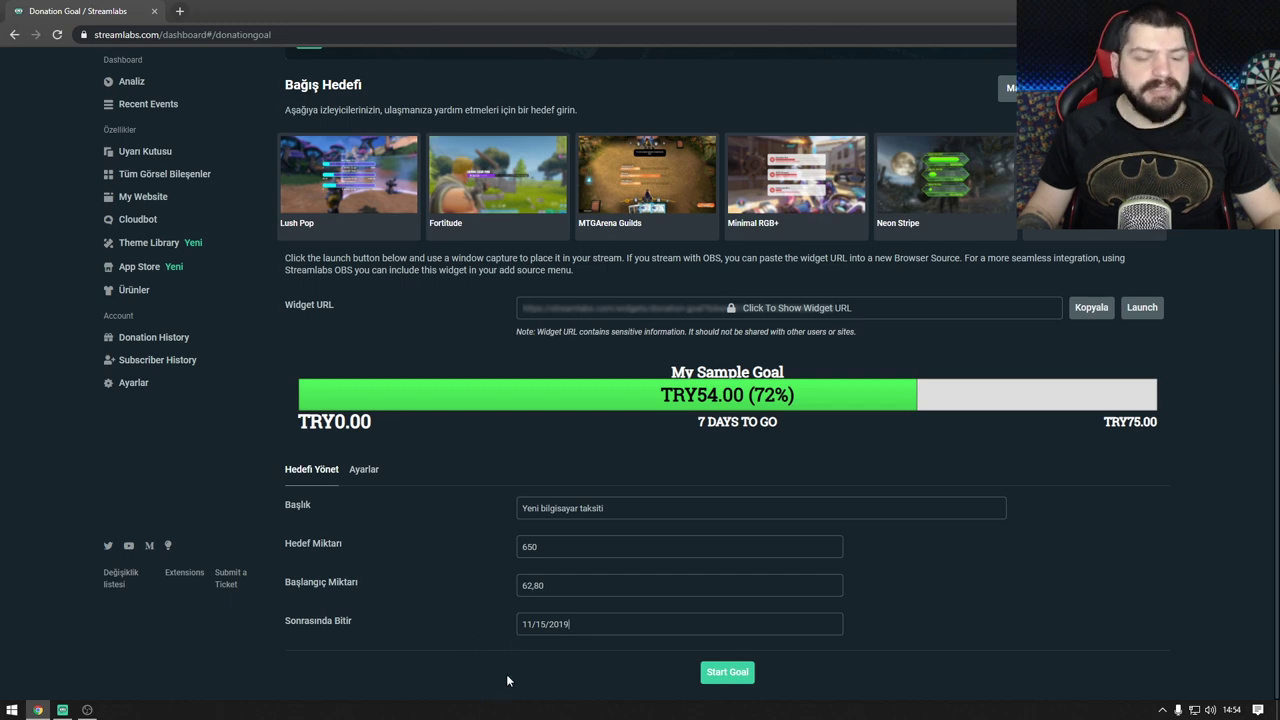
Step: Start the donation goal and copy its widget URL
click(727, 671)
right_click(1052, 352)
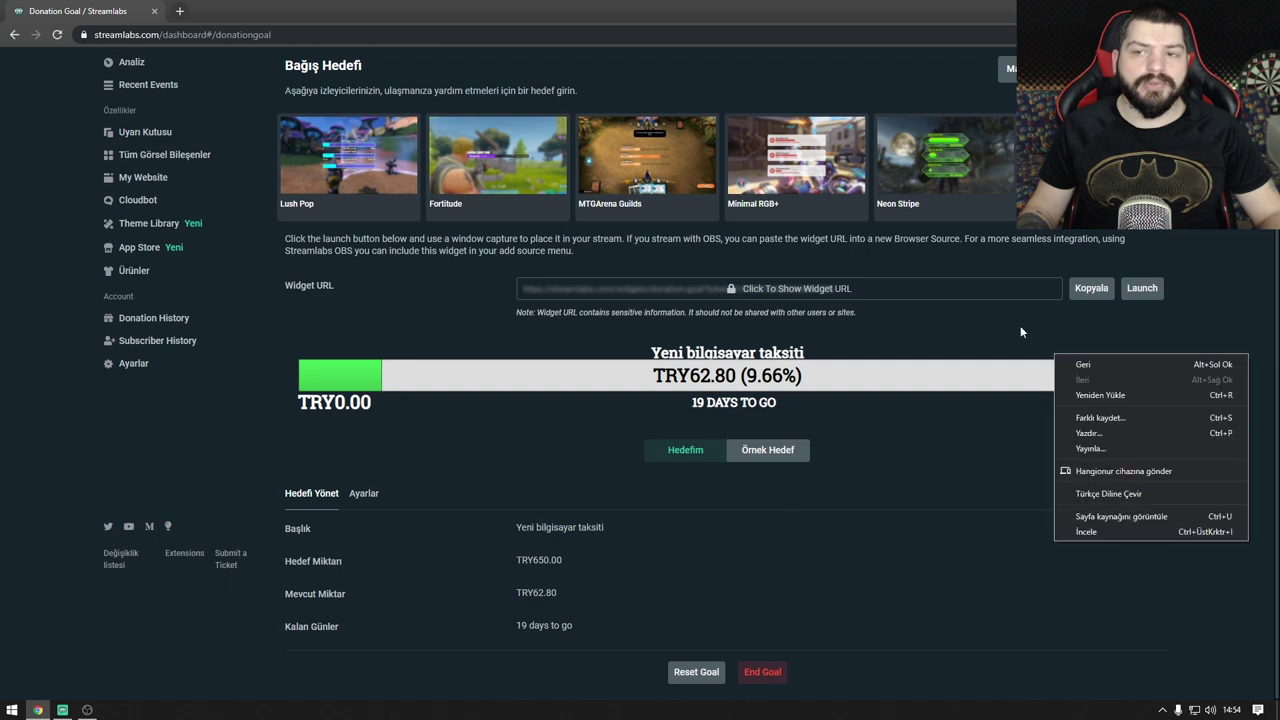
click(993, 498)
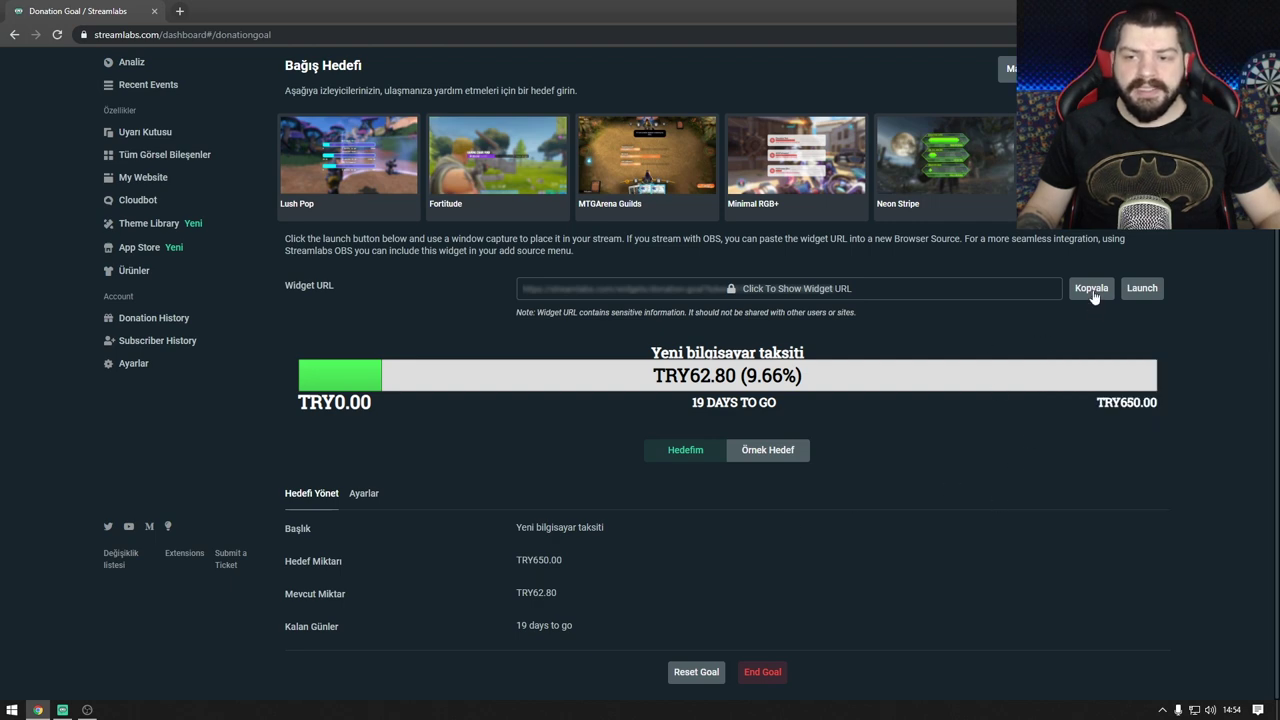
Step: Add a browser source named 'bağış hedefi' using the pasted donation goal widget URL
click(87, 710)
click(303, 606)
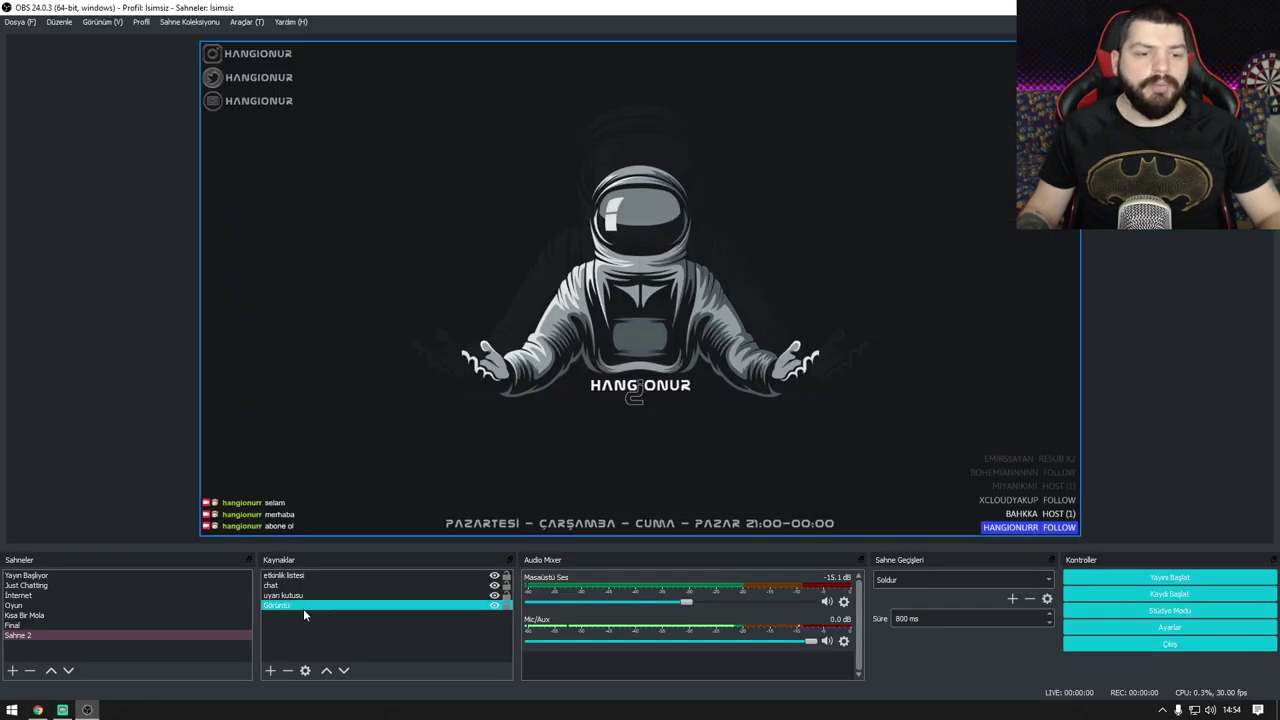
right_click(308, 629)
mouse_move(345, 537)
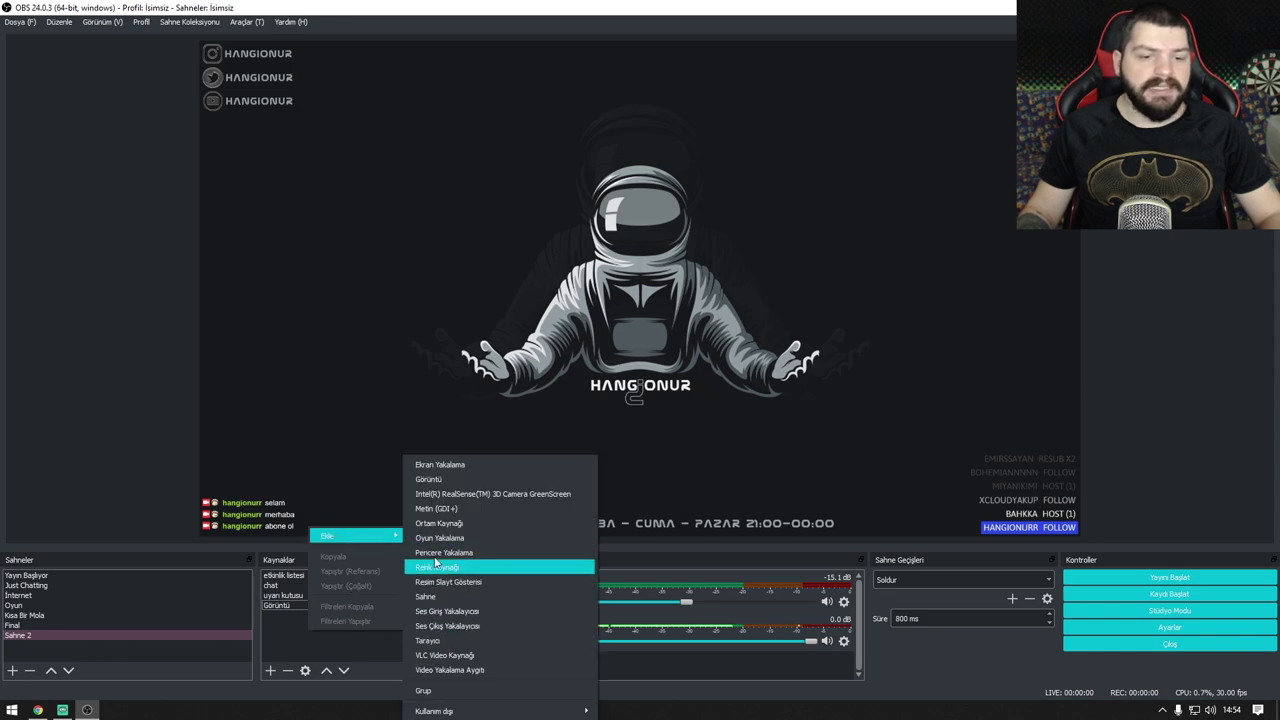
click(434, 642)
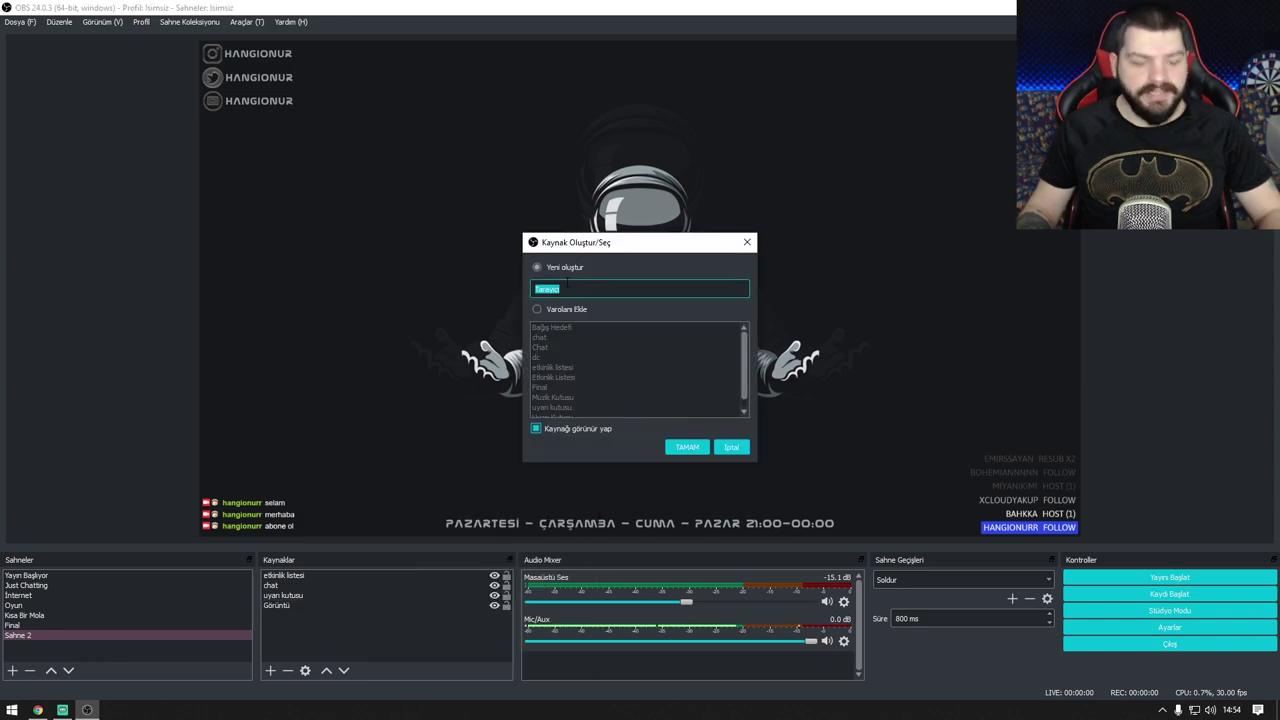
text(bağış)
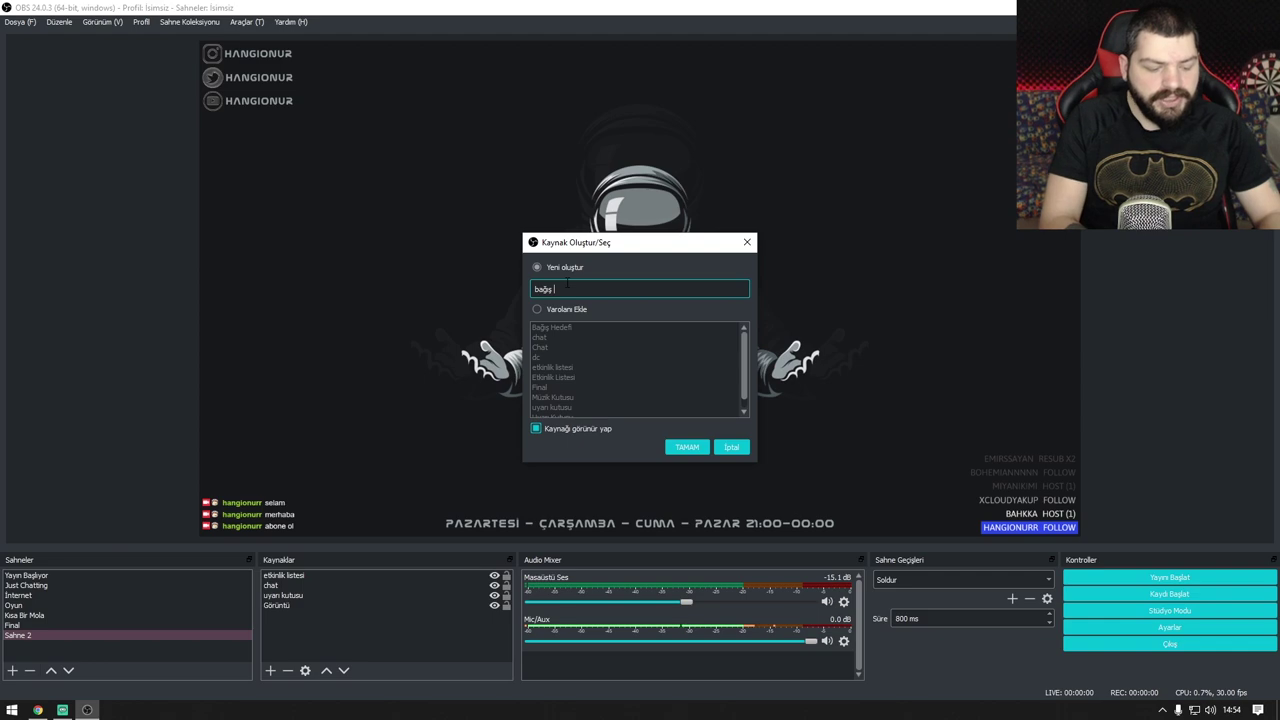
text( hedefi)
key(Return)
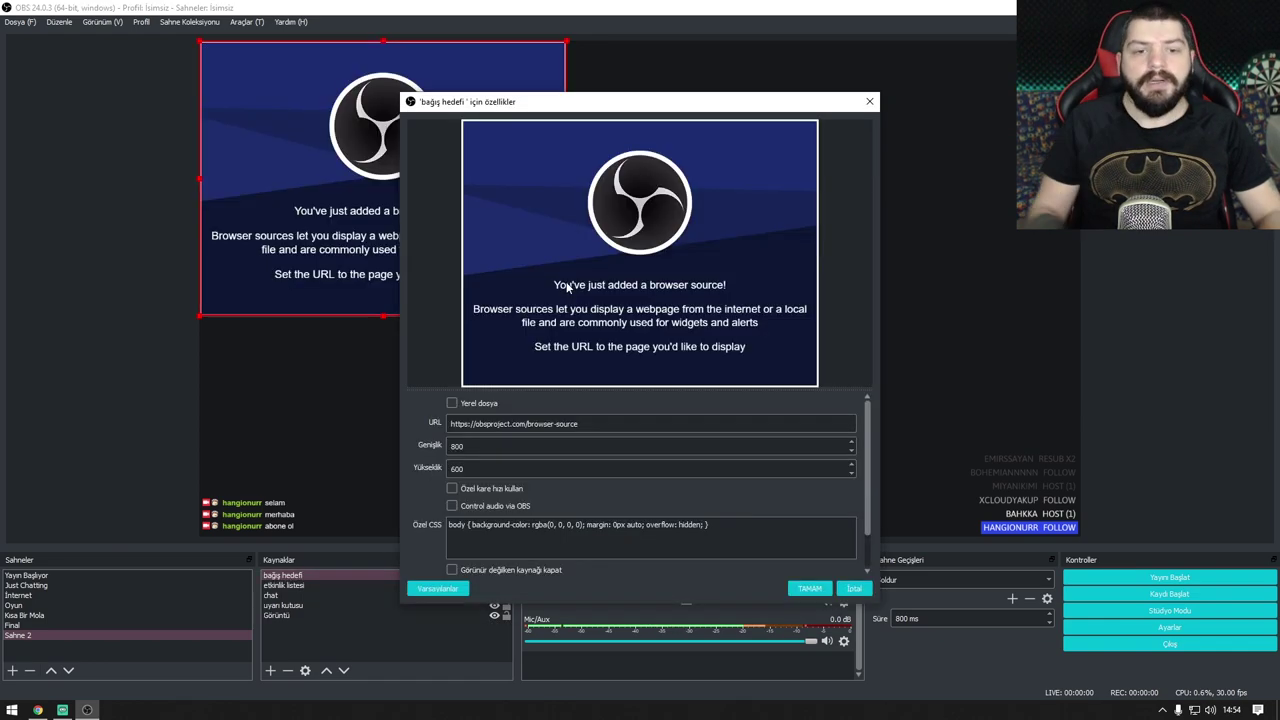
triple_click(536, 419)
key(ctrl+v)
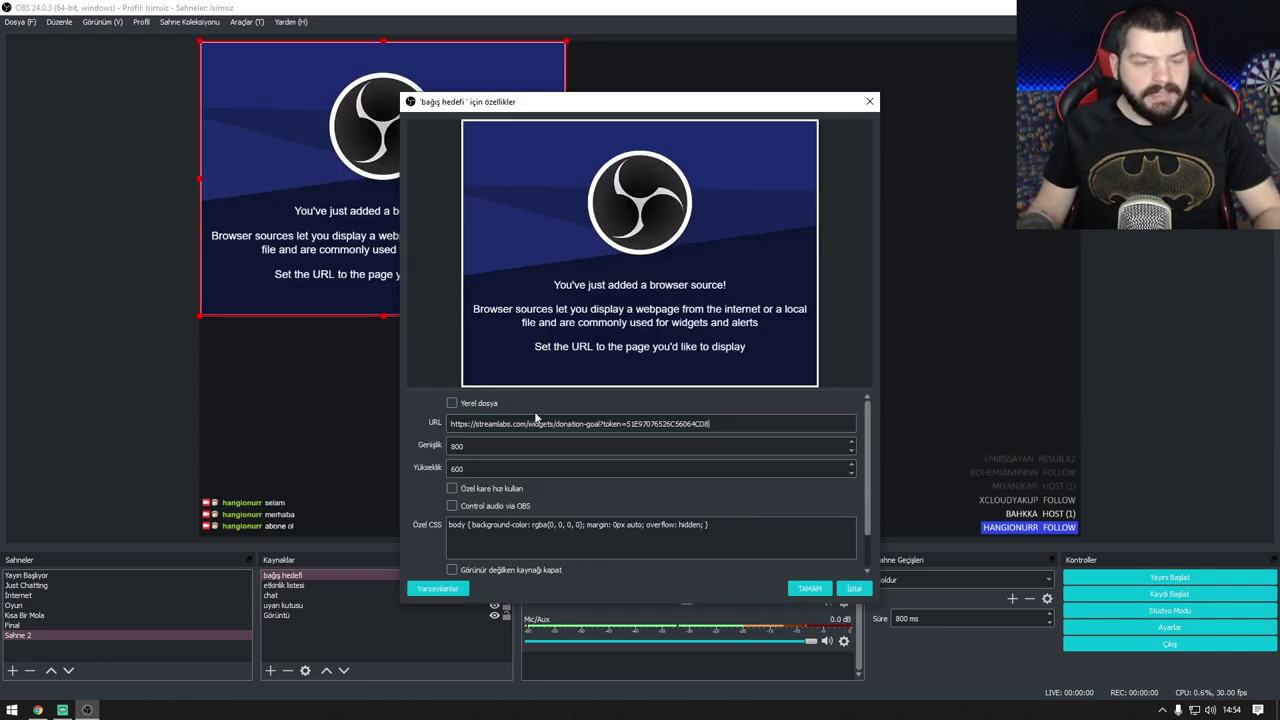
click(808, 588)
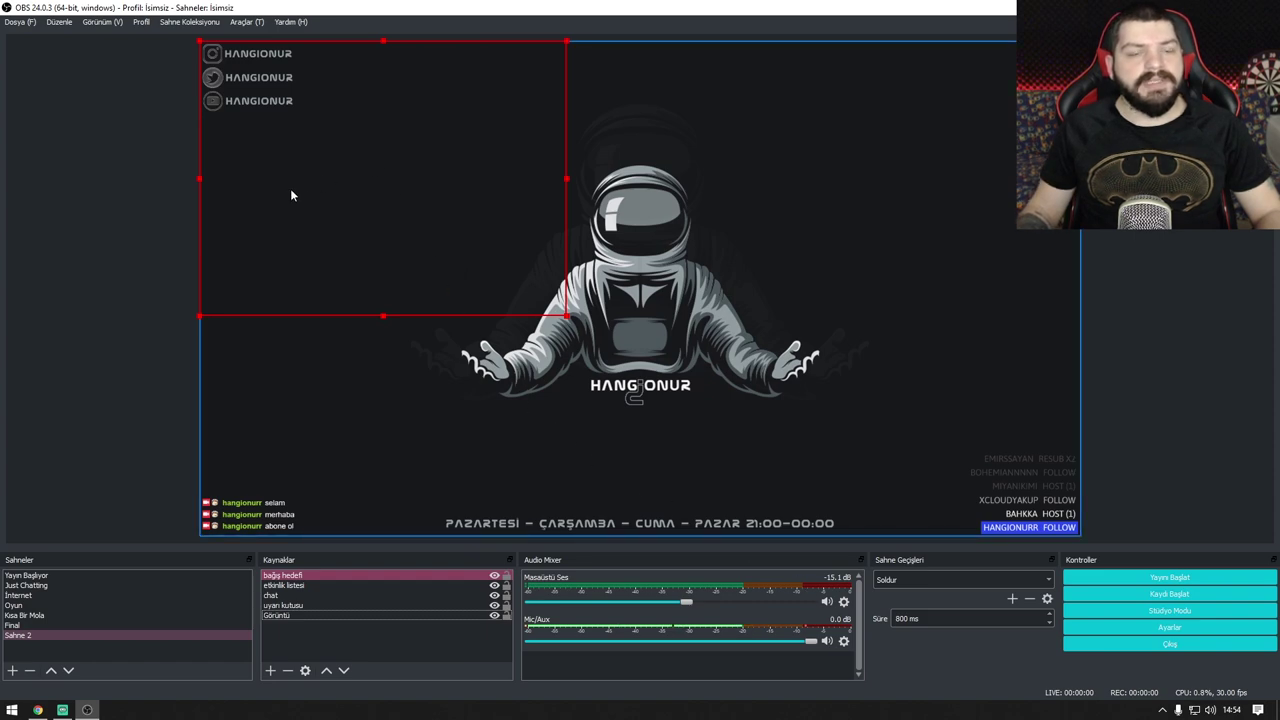
Step: Move and shrink the donation goal box into the overlay's top-right corner
drag(291, 195, 282, 366)
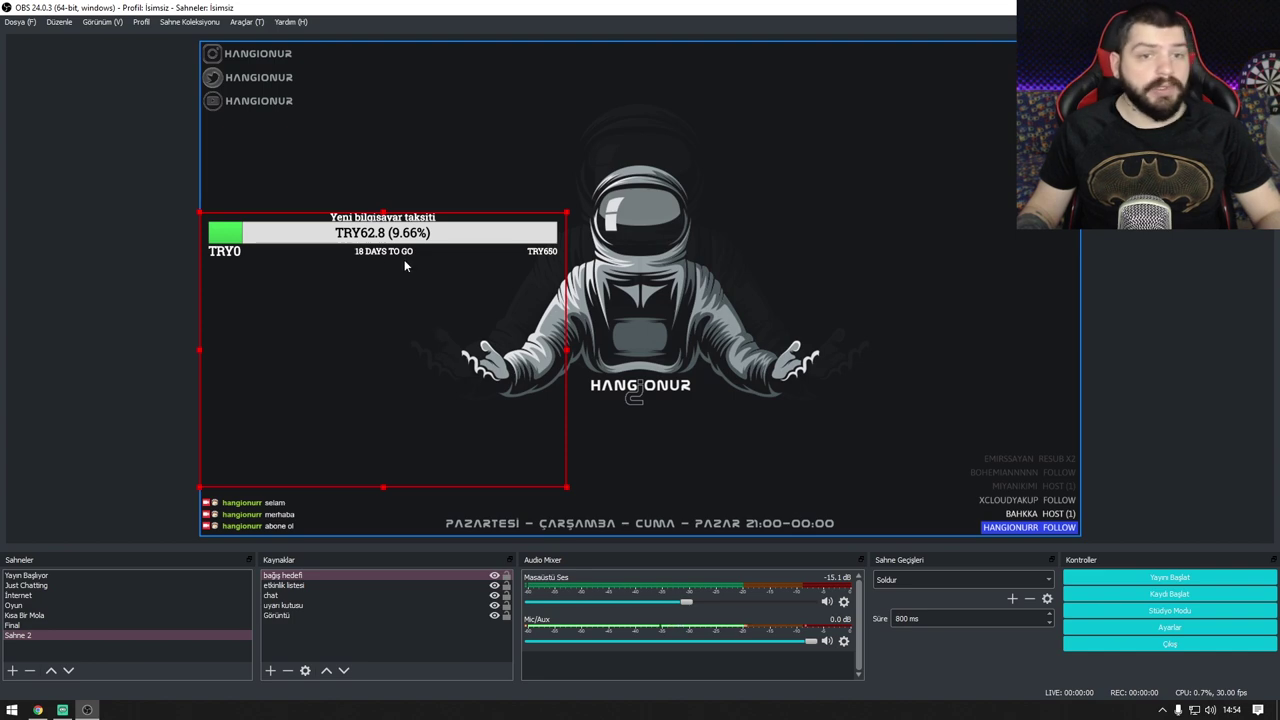
drag(455, 305, 953, 143)
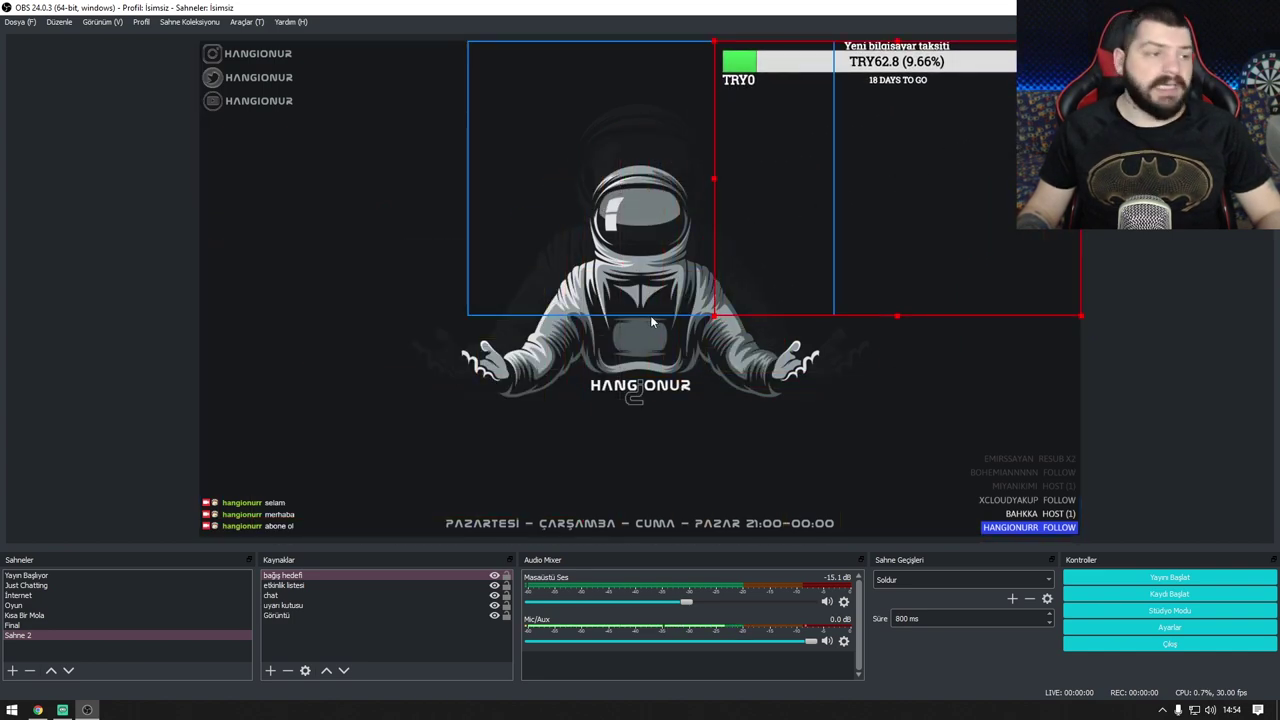
drag(714, 315, 941, 213)
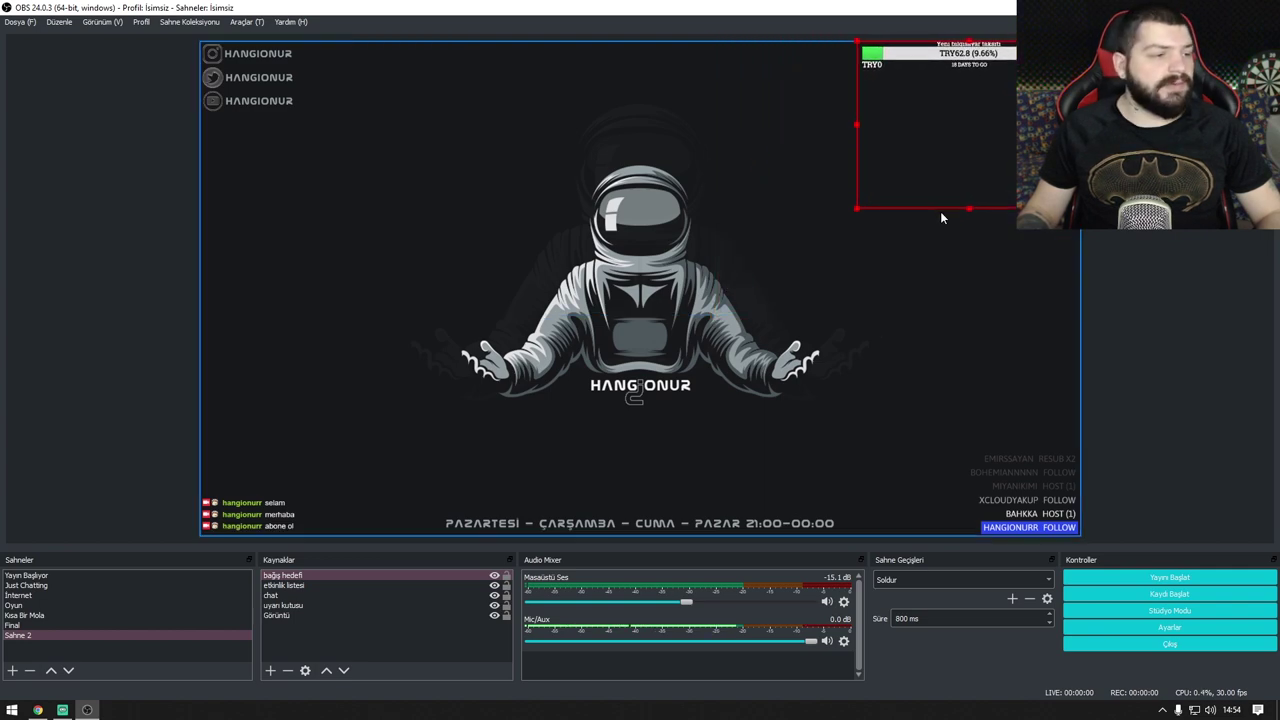
click(1085, 285)
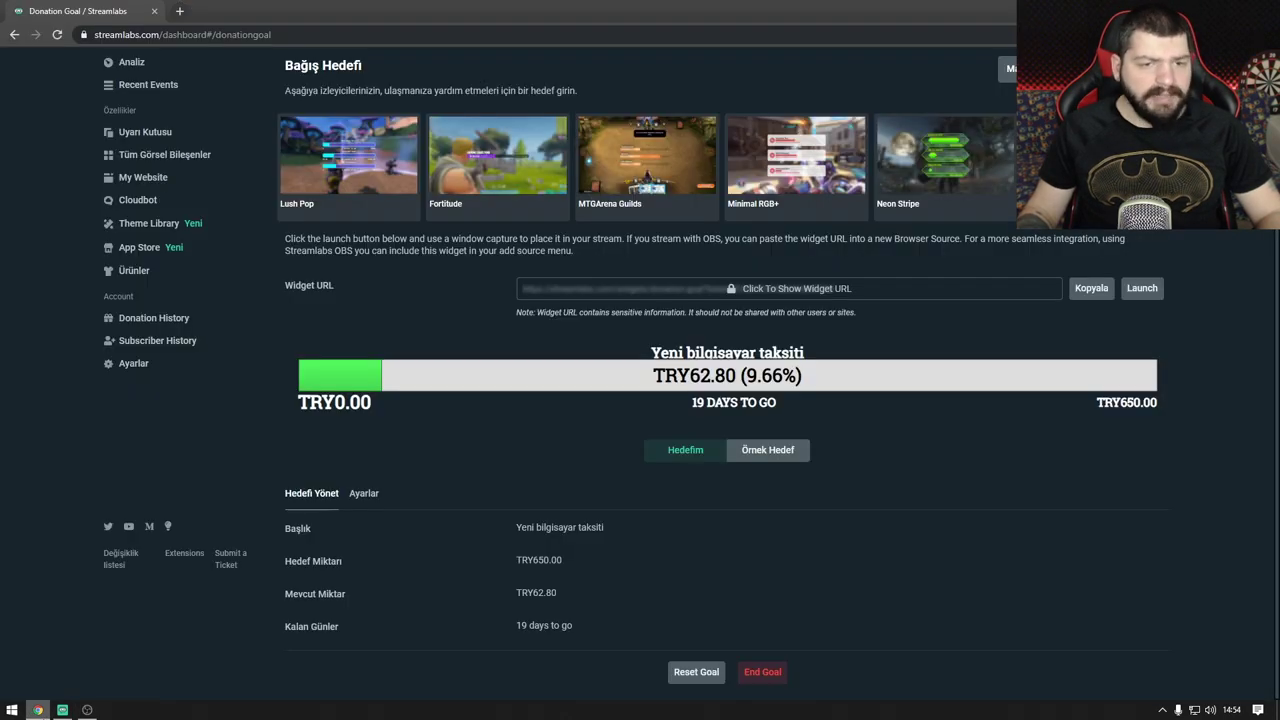
click(37, 710)
Step: Find the Bağış Listesi Bandı card in the full Widget Gallery and open its settings
click(150, 160)
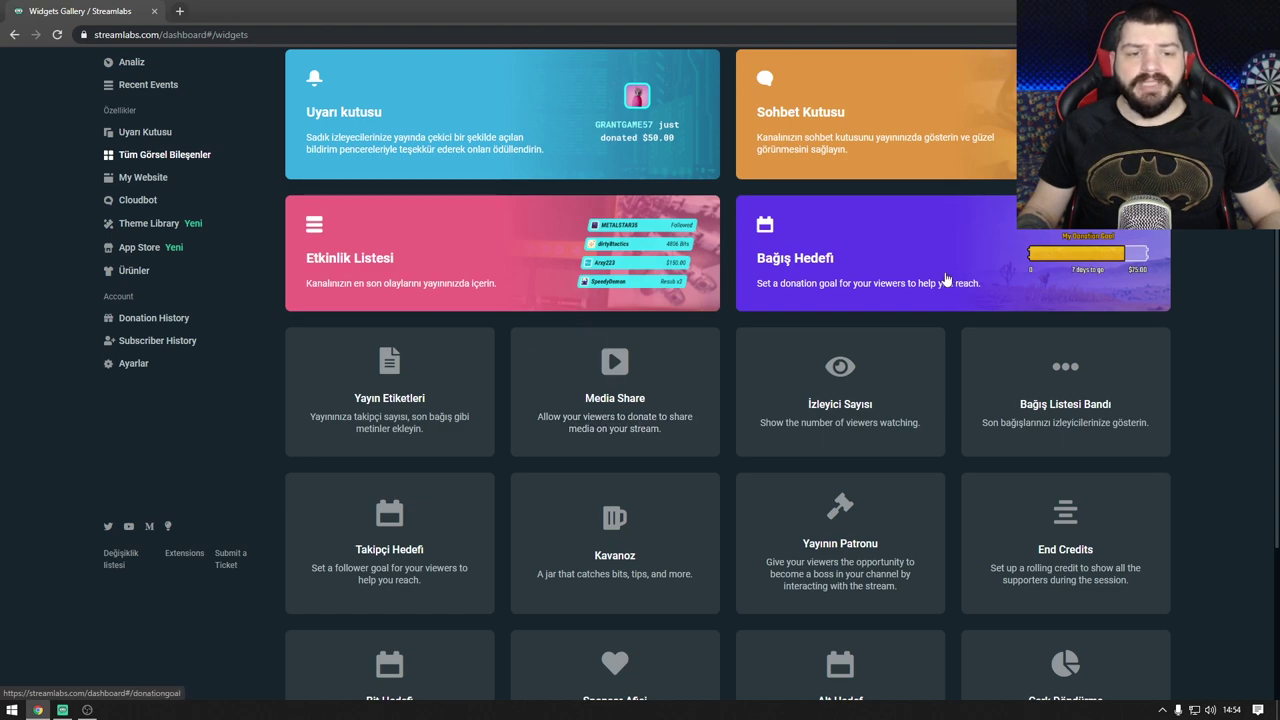
scroll(576, 300, down, 1)
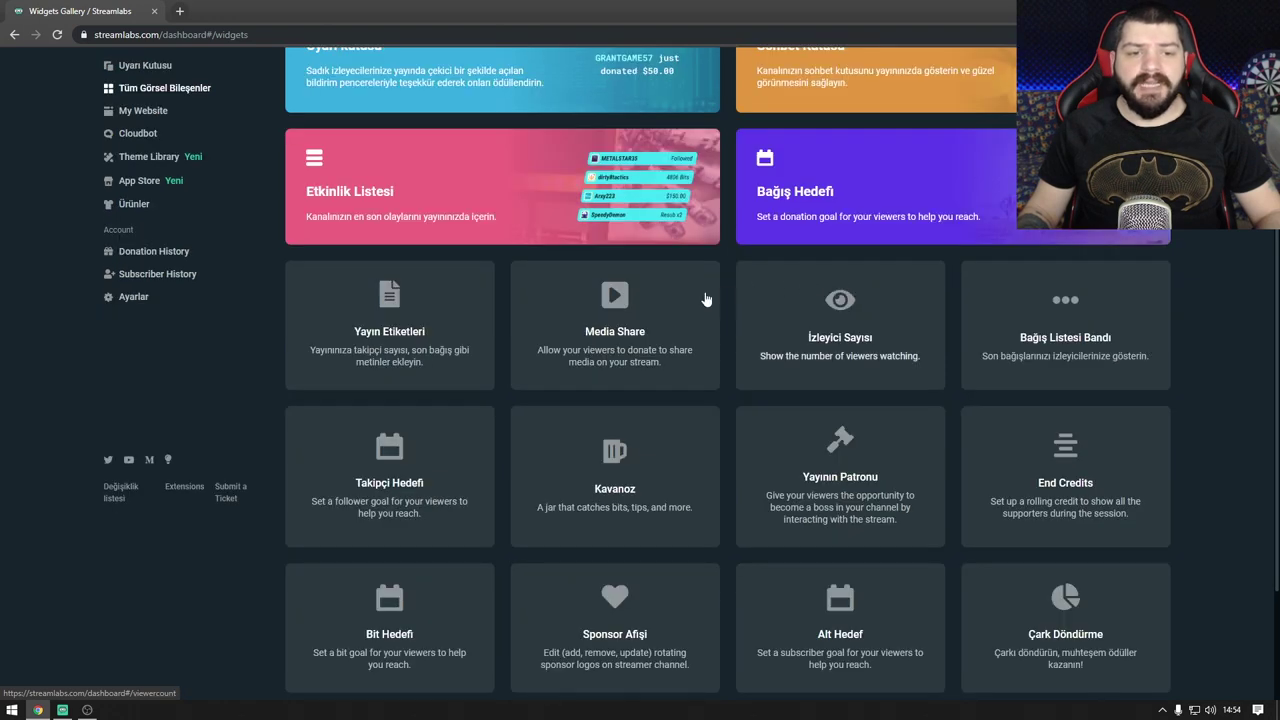
click(369, 318)
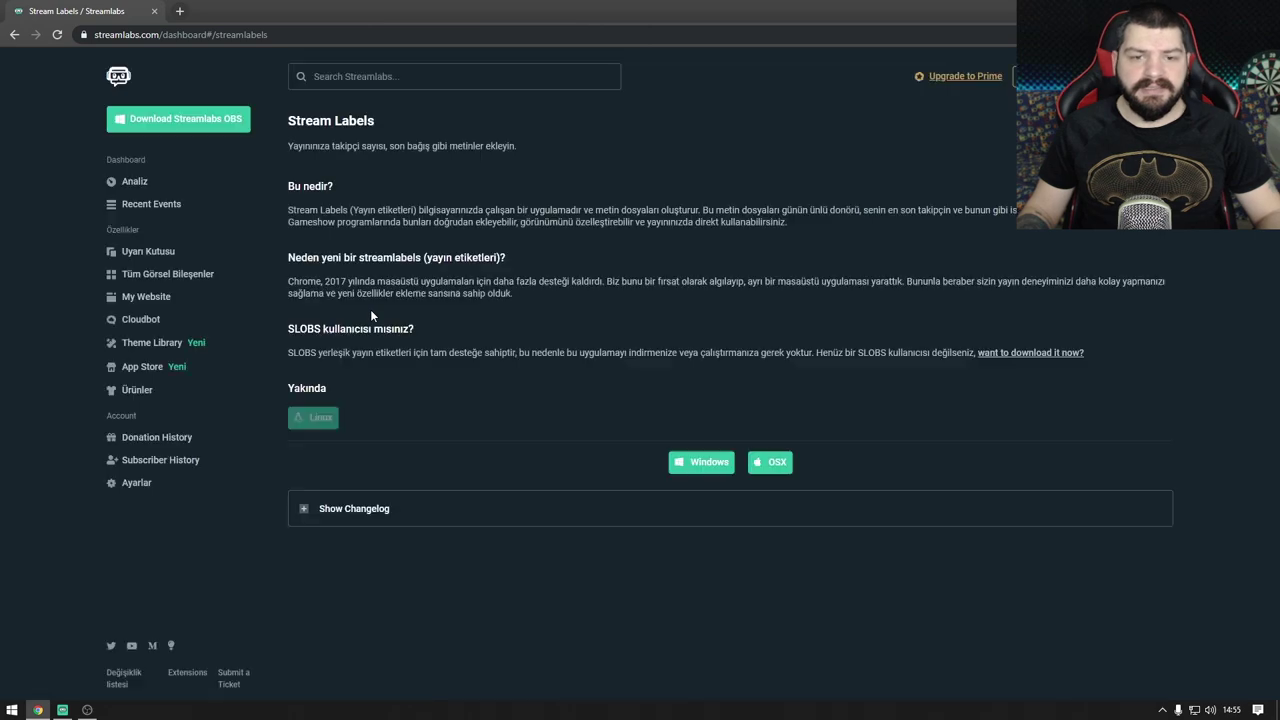
click(14, 34)
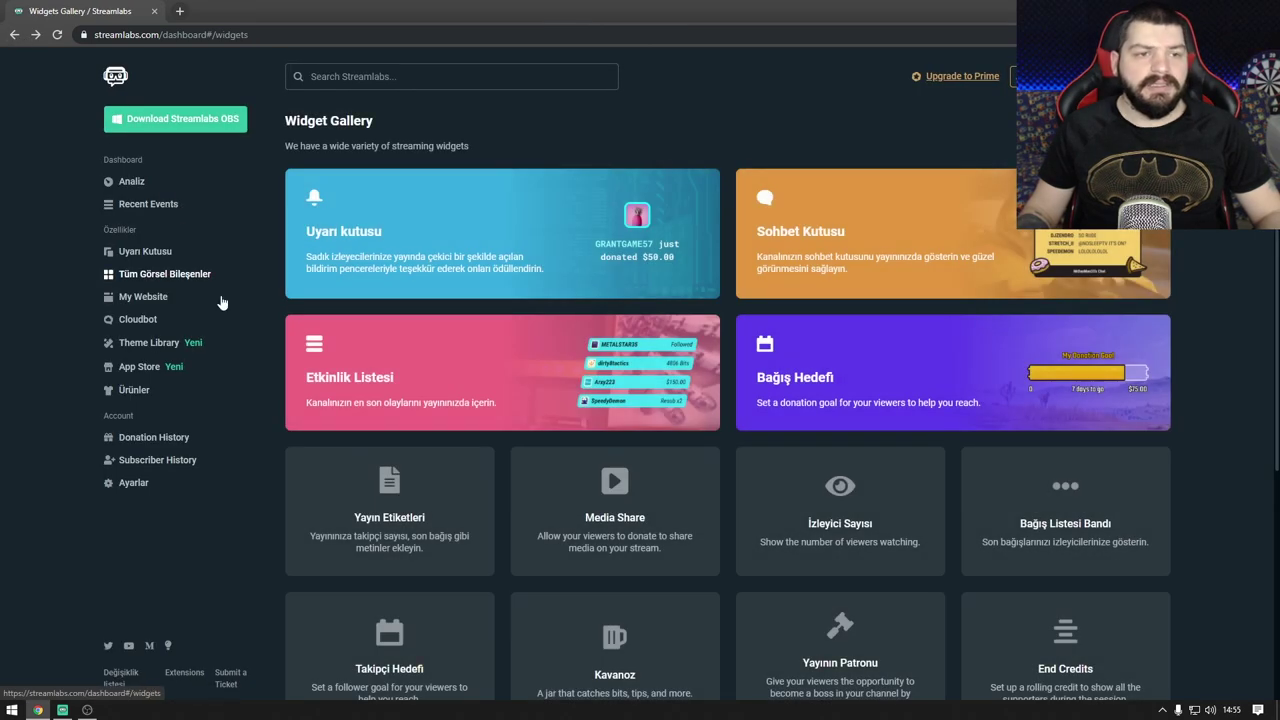
scroll(567, 463, down, 2)
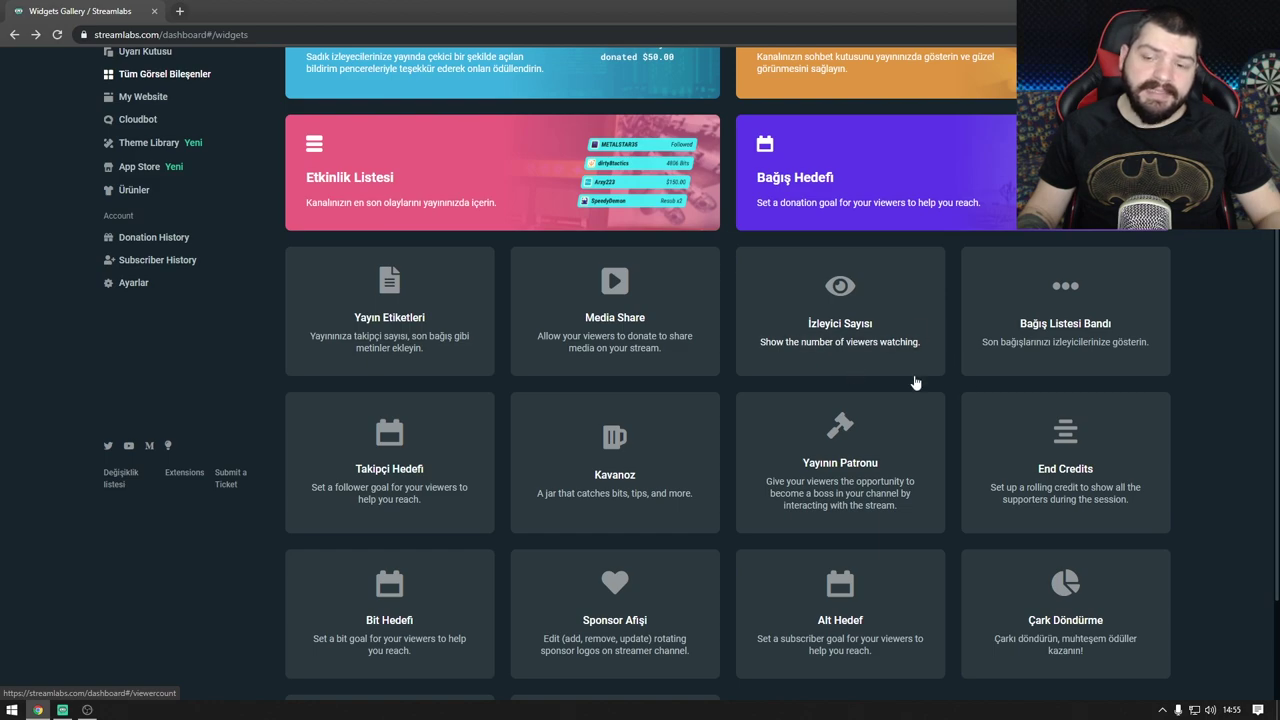
scroll(915, 385, down, 2)
click(1065, 177)
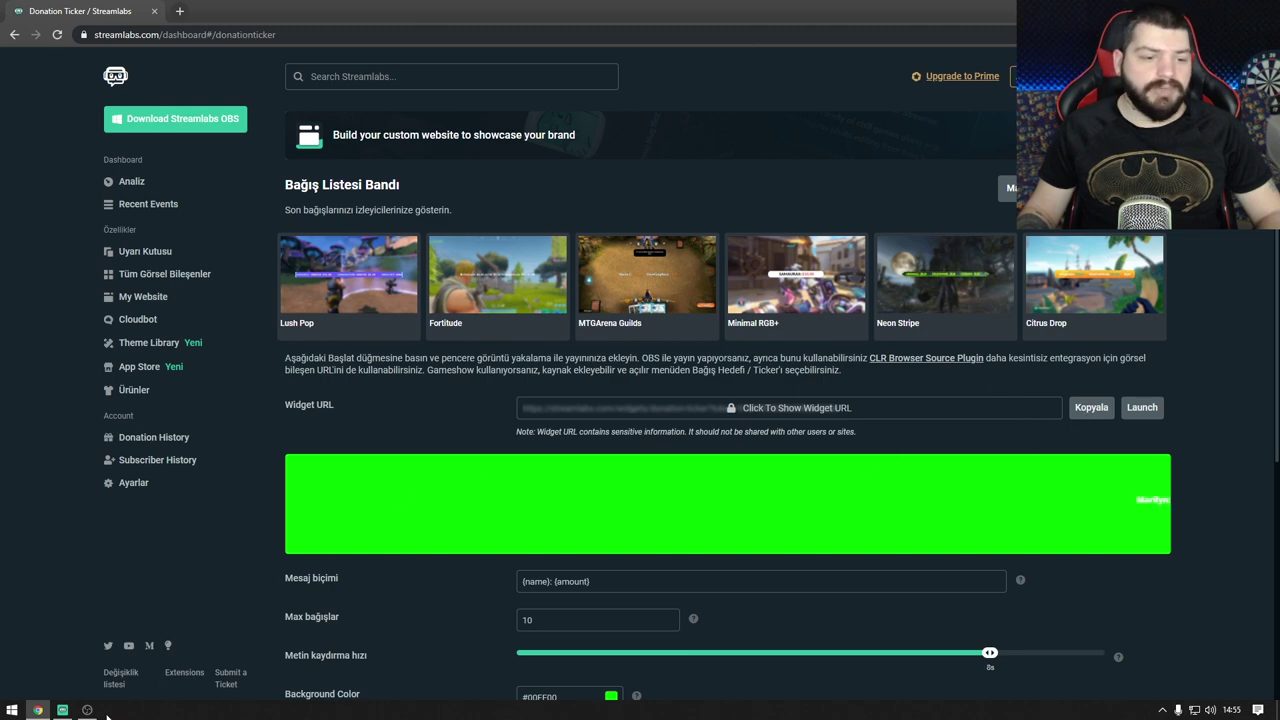
click(87, 710)
Step: Add a browser source named 'bant' using the pasted donation ticker URL
right_click(292, 650)
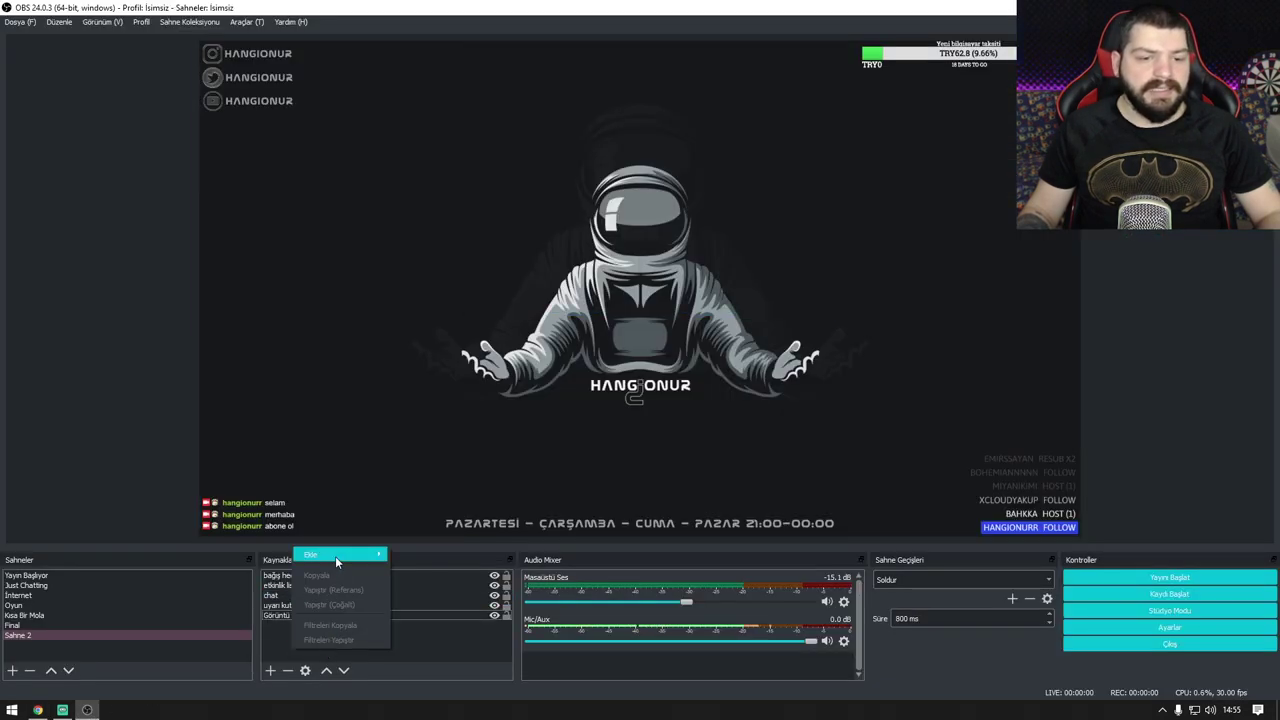
mouse_move(335, 556)
click(440, 640)
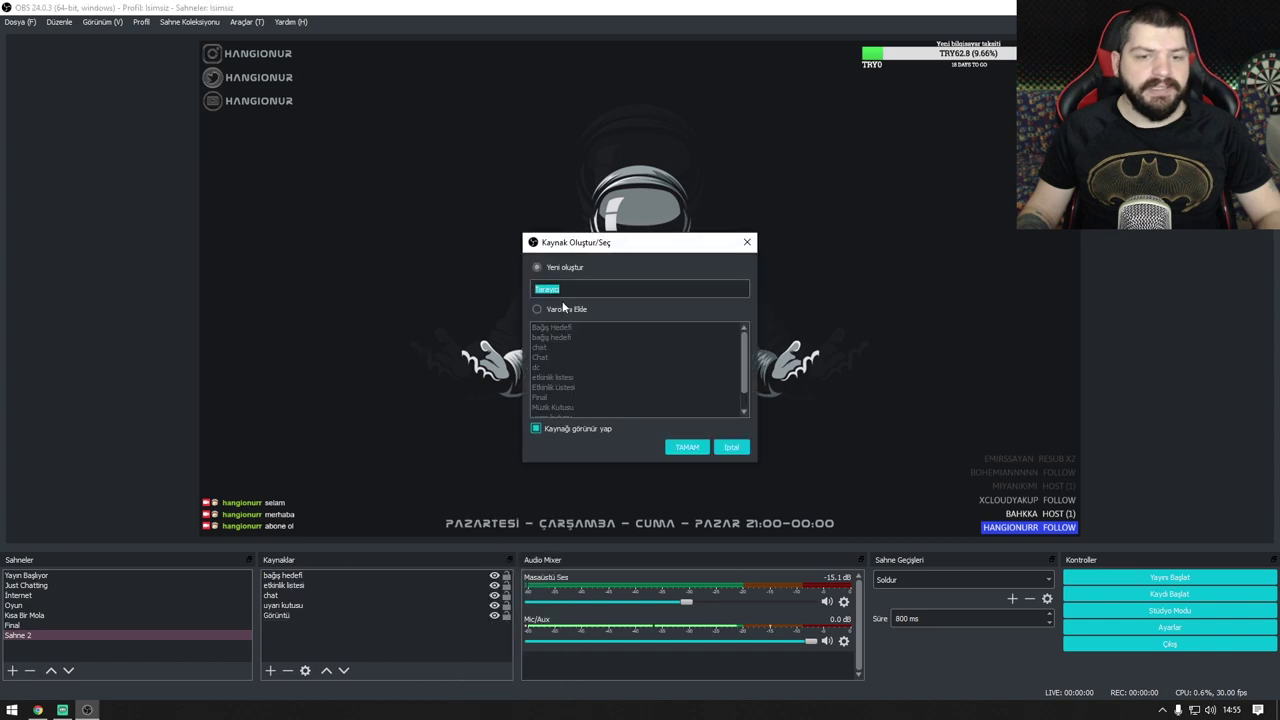
text(bant)
key(Return)
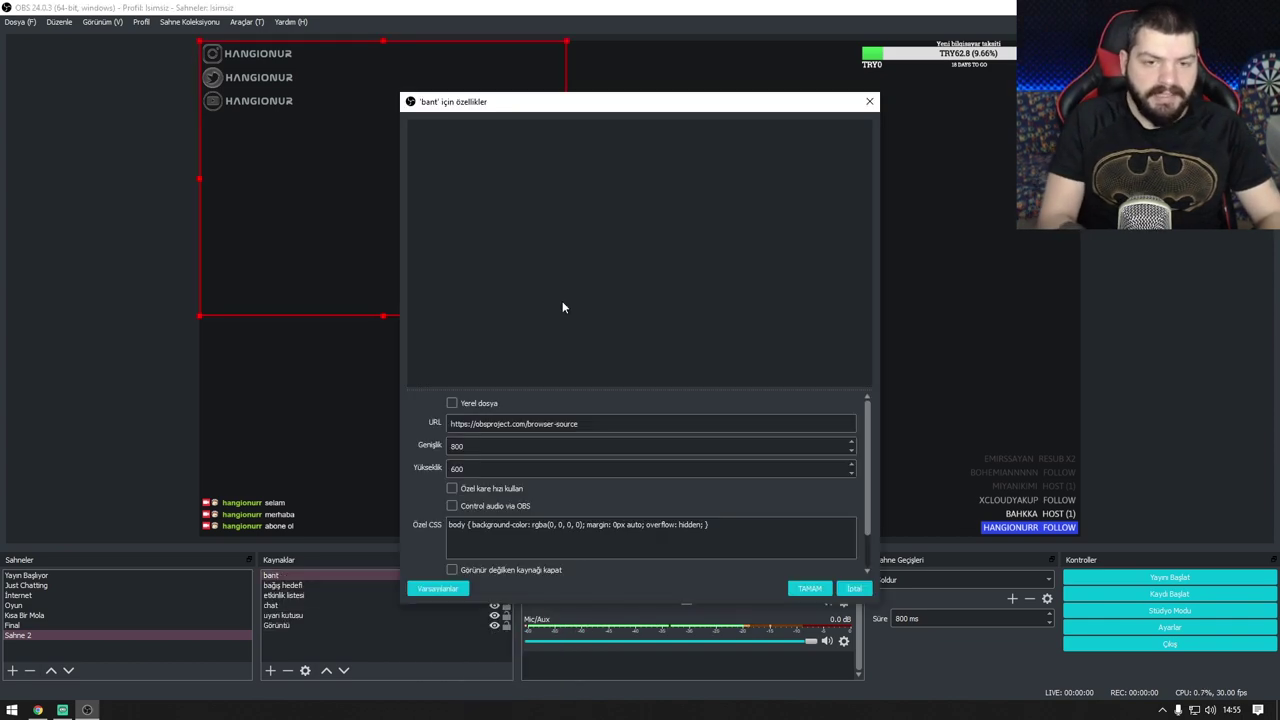
triple_click(515, 424)
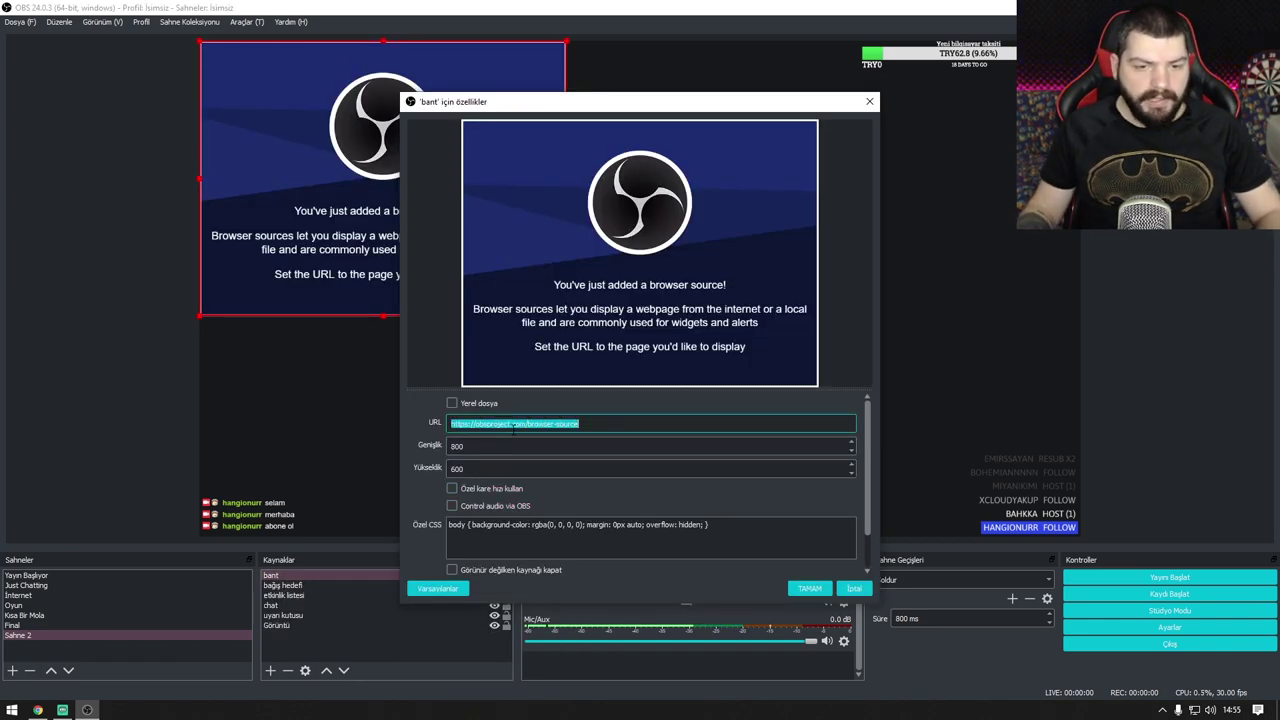
key(ctrl+v)
click(826, 594)
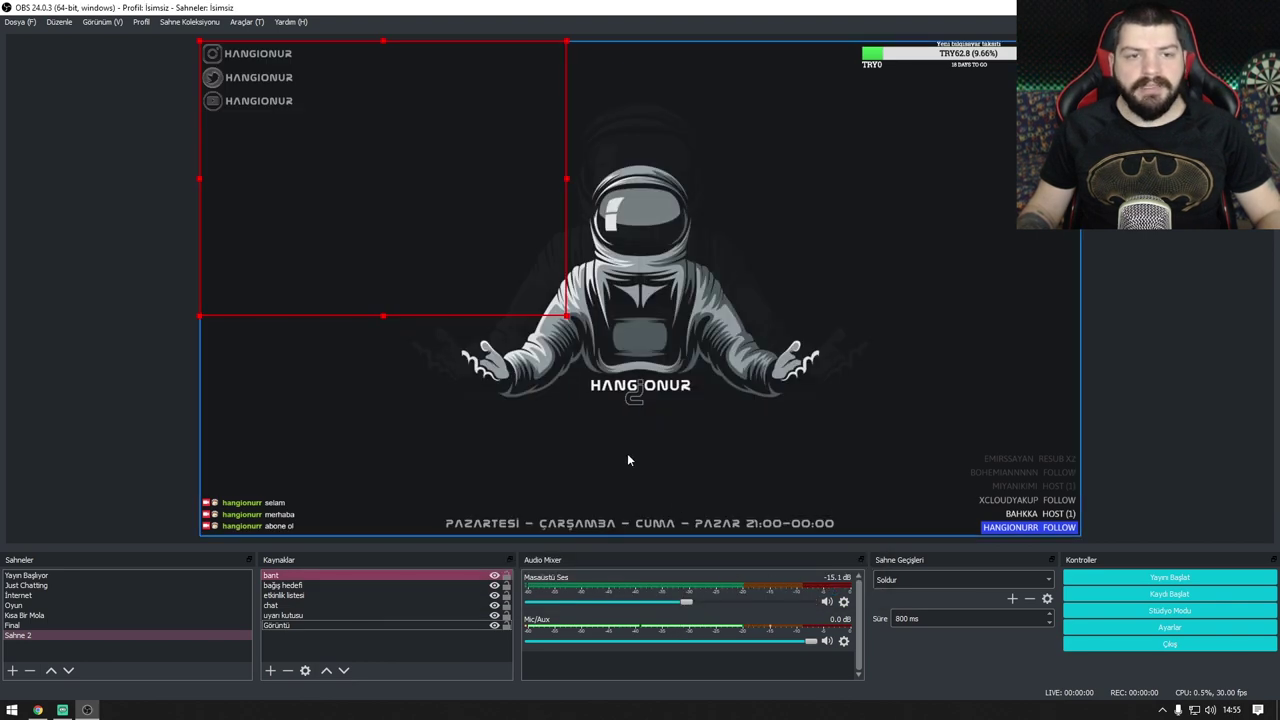
Step: Enlarge the bant ticker and position it across the middle of the overlay
drag(539, 320, 681, 511)
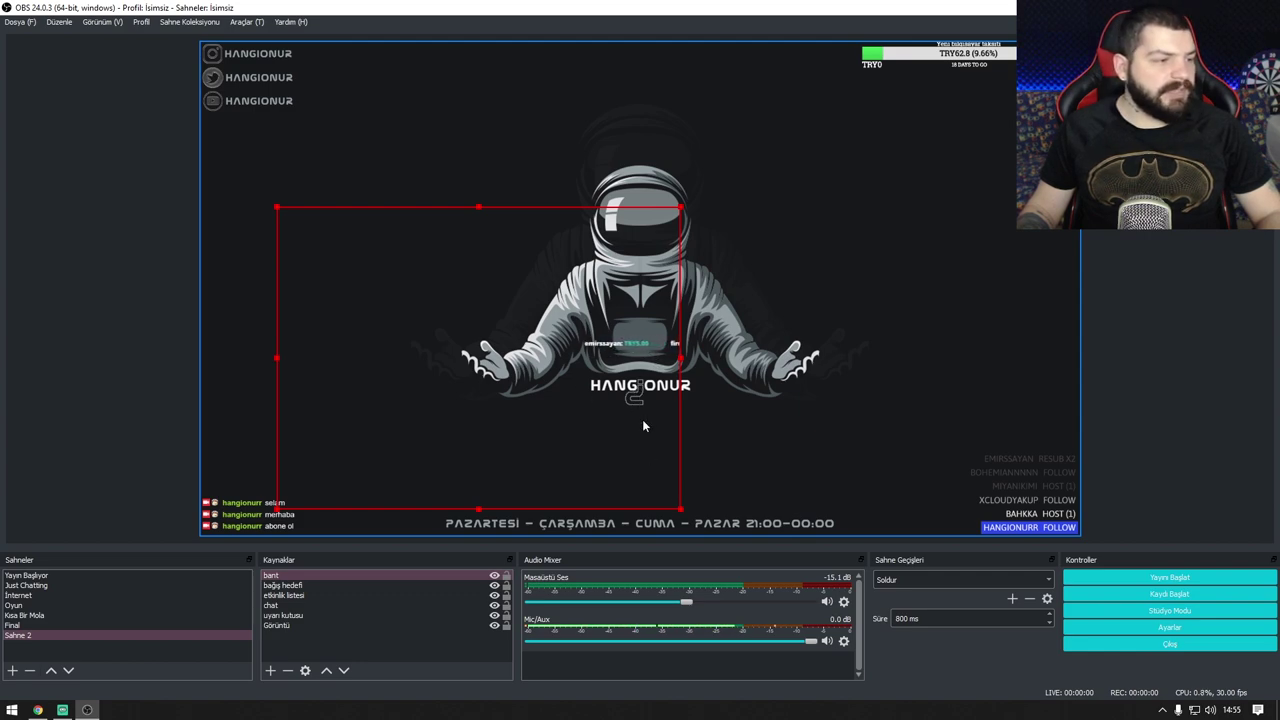
drag(643, 426, 251, 574)
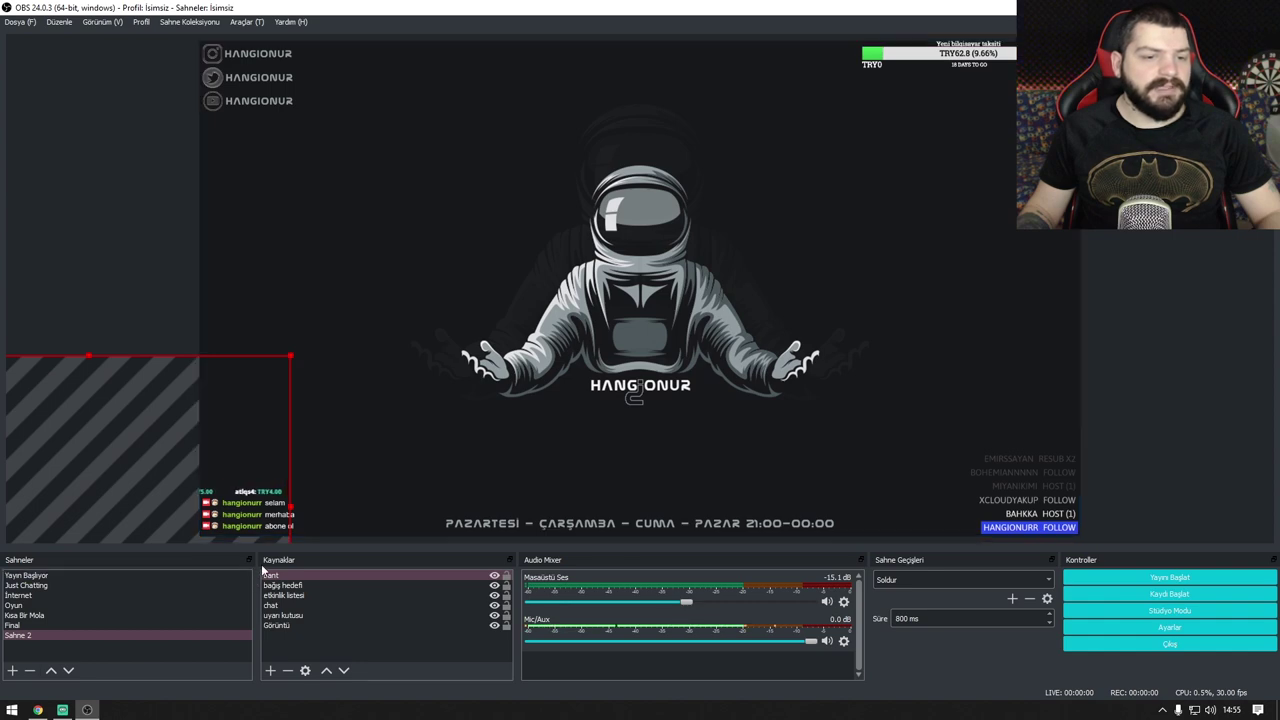
drag(268, 503, 570, 178)
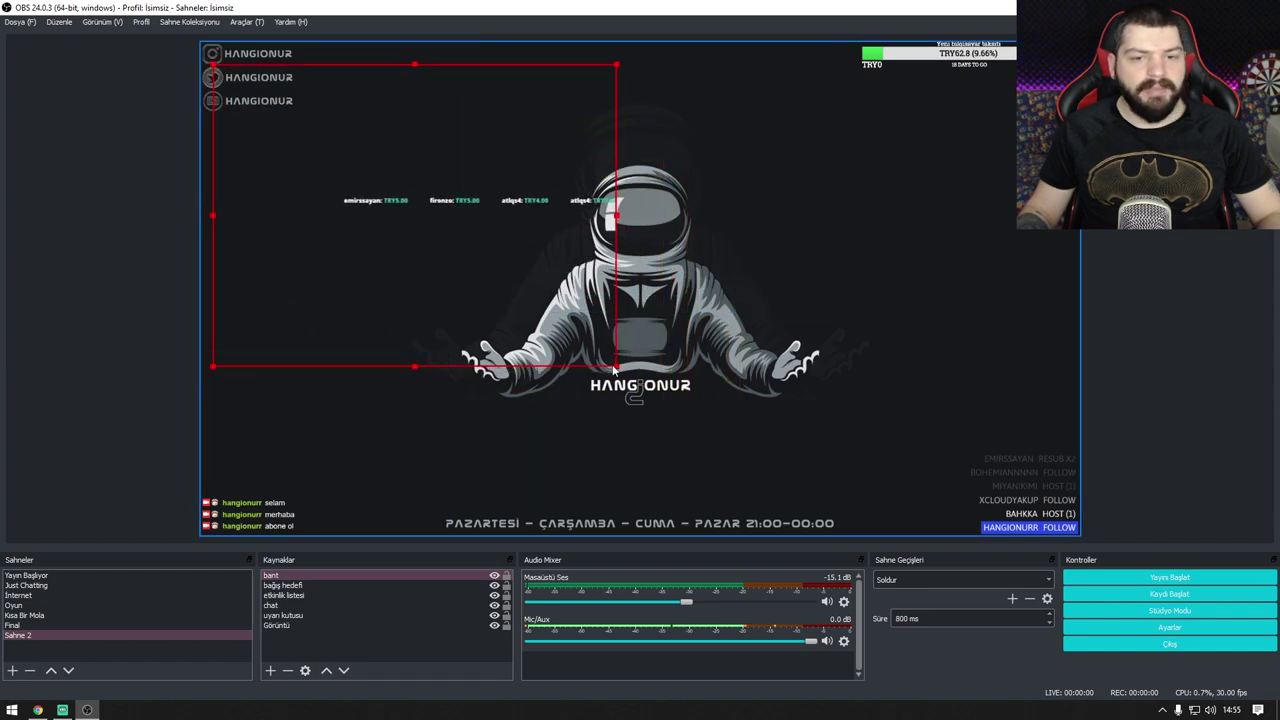
drag(616, 368, 1080, 614)
drag(732, 441, 730, 590)
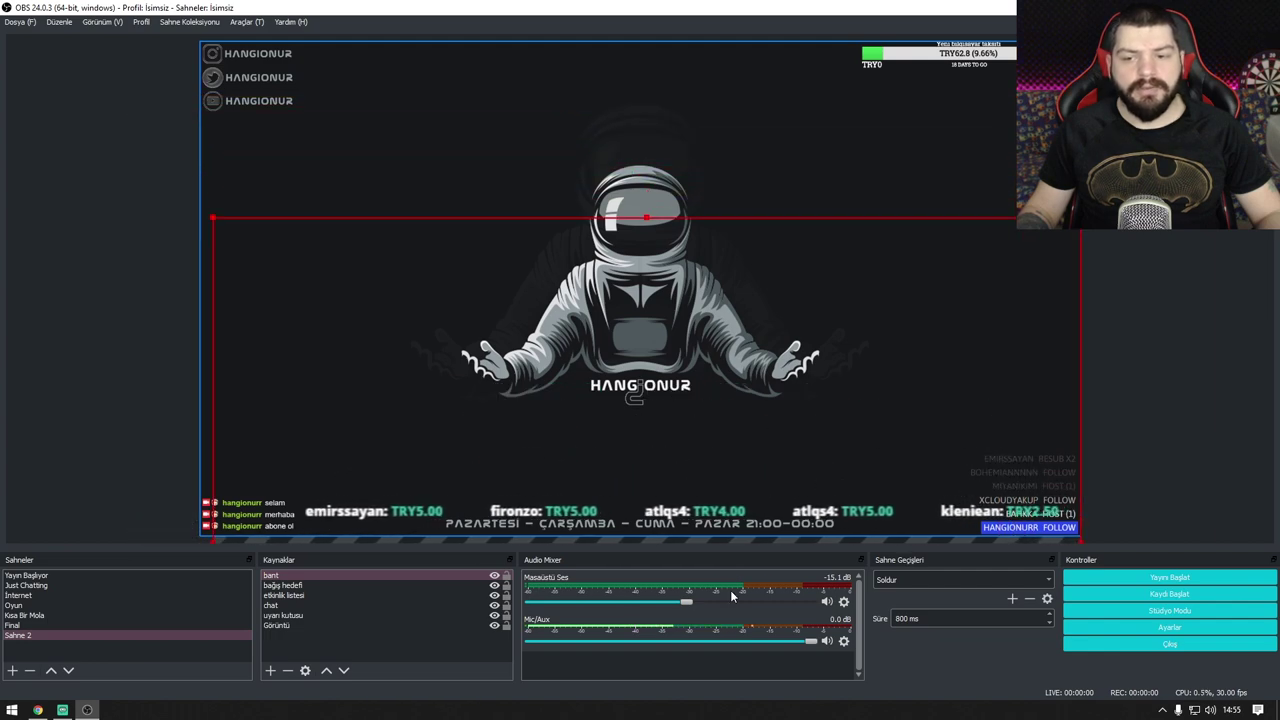
drag(650, 478, 940, 290)
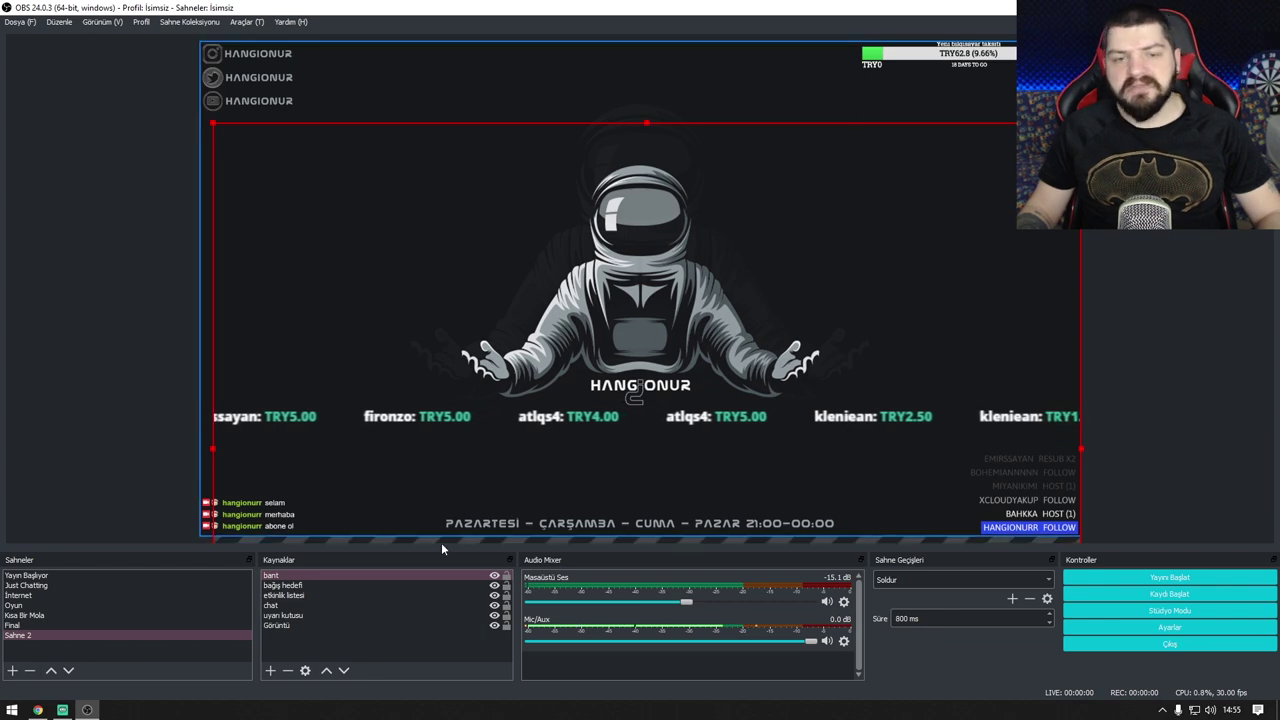
Step: Select the bant ticker source and delete it
click(275, 586)
click(272, 576)
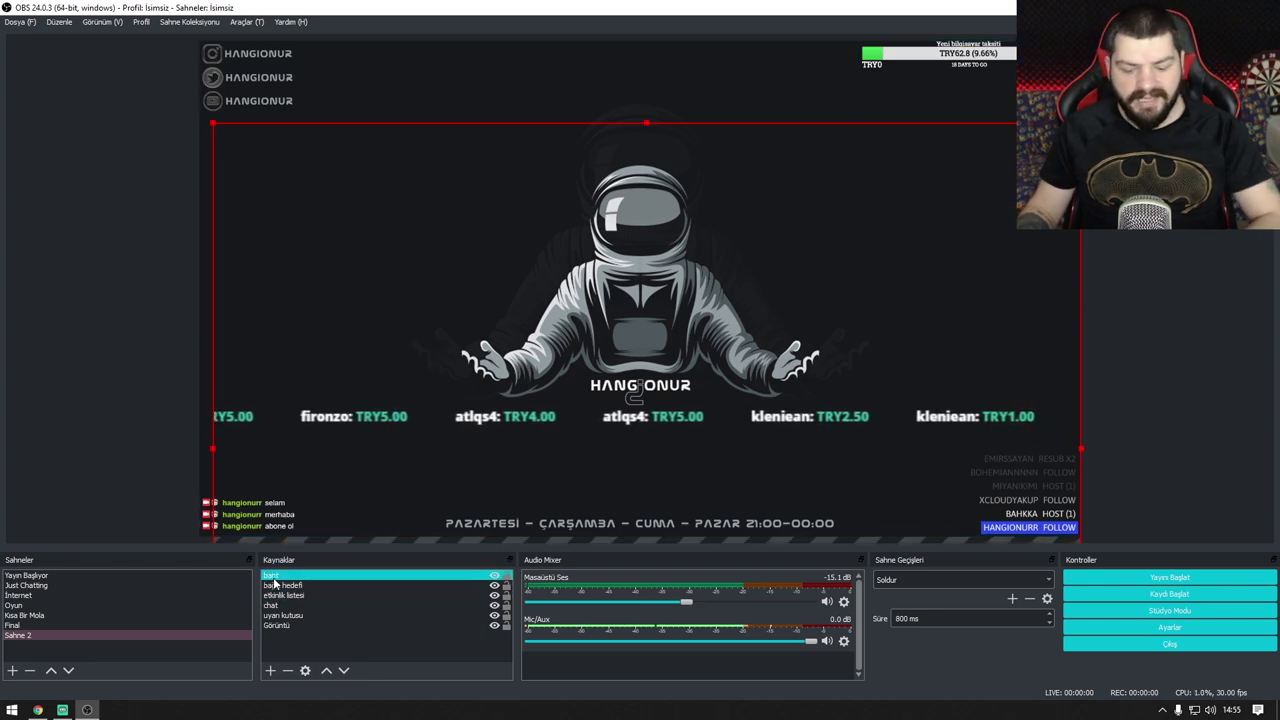
key(Delete)
Step: Confirm removing bant, then open the Takipçi Hedefi follower goal page showing 515 of 500
click(666, 373)
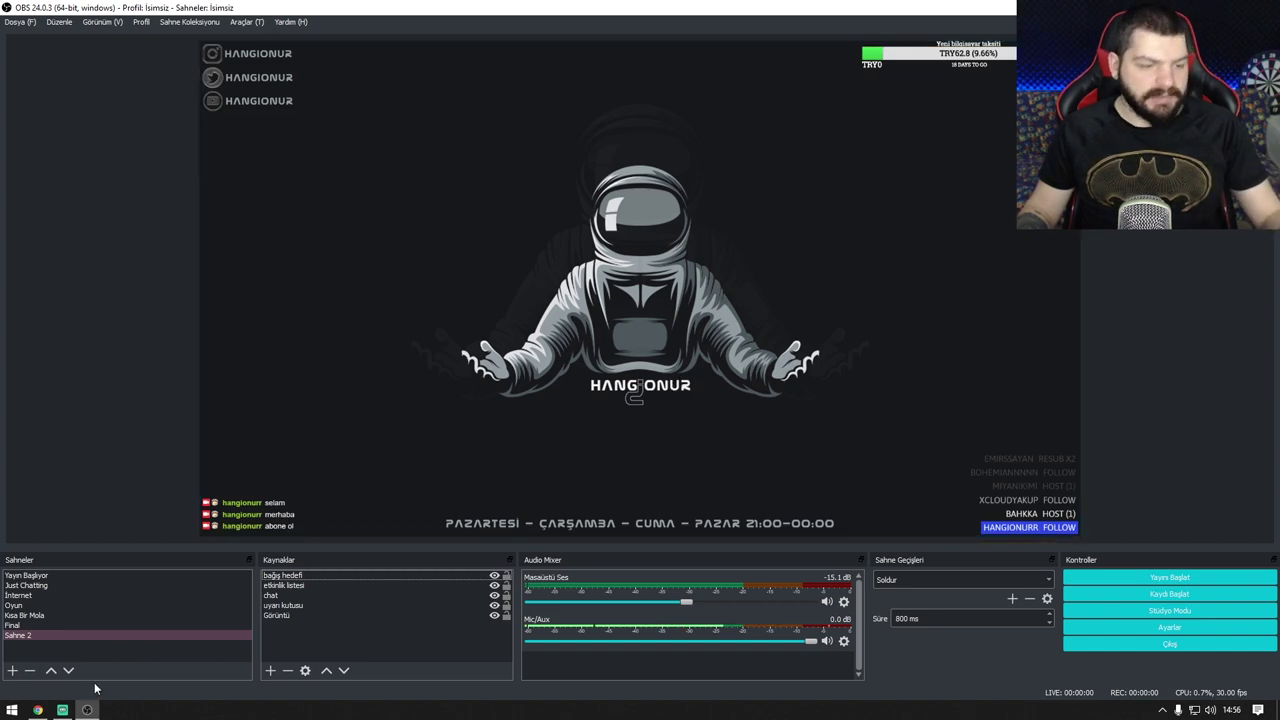
click(38, 710)
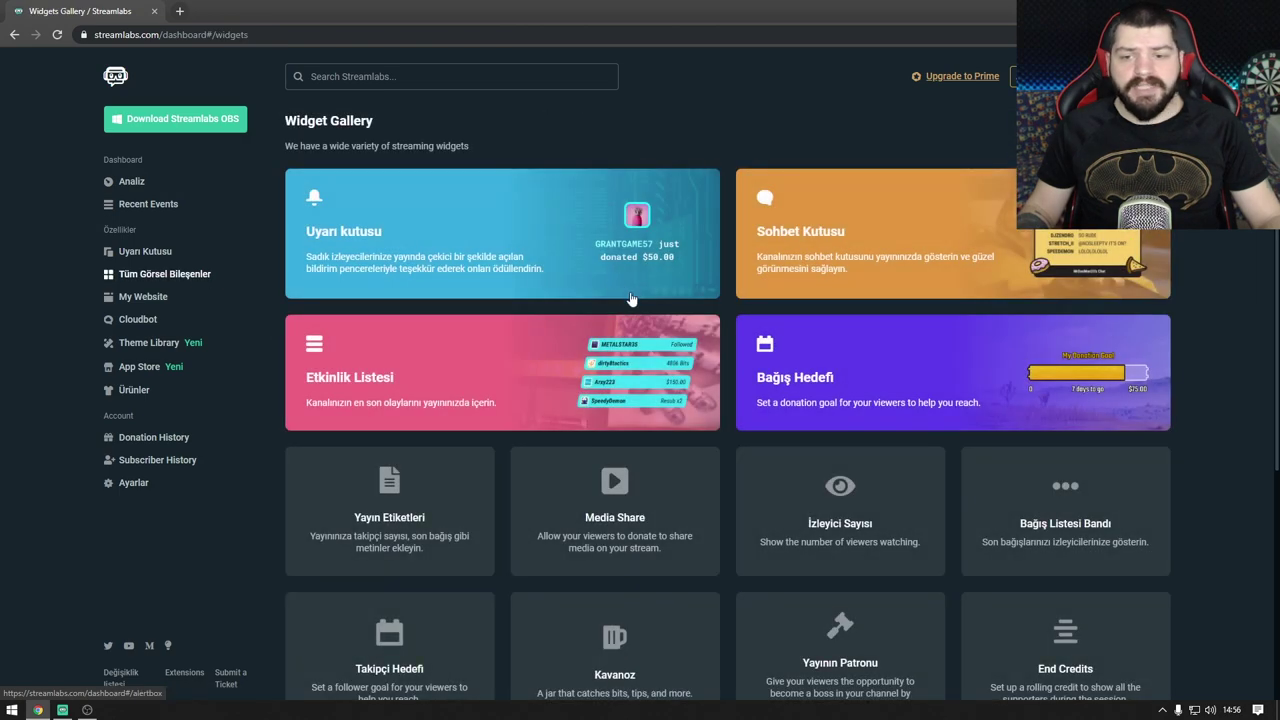
scroll(632, 294, down, 3)
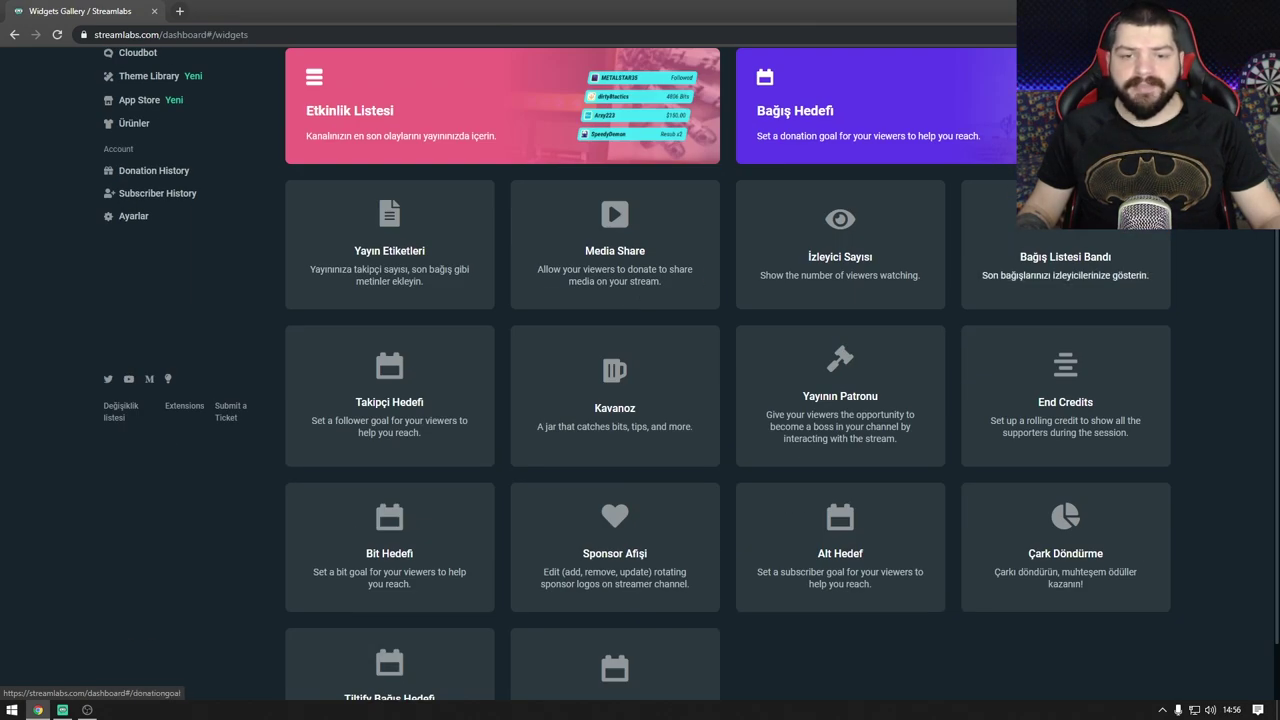
click(391, 381)
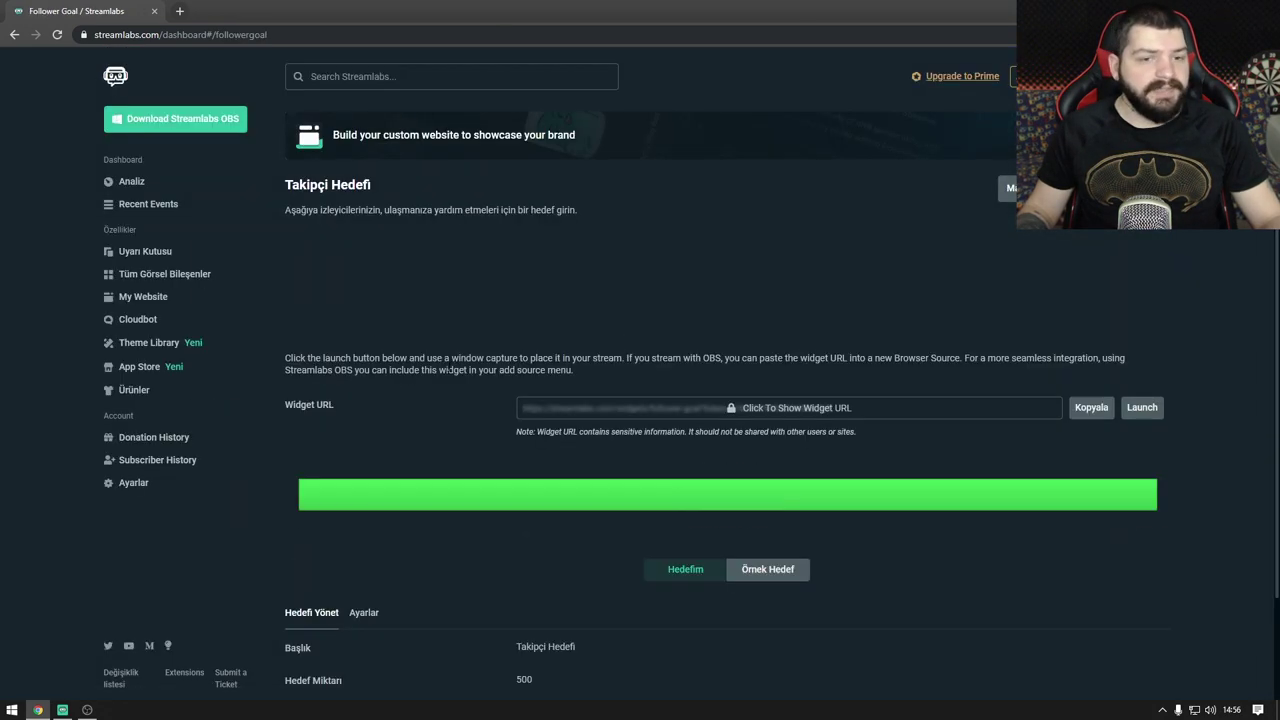
scroll(458, 375, down, 1)
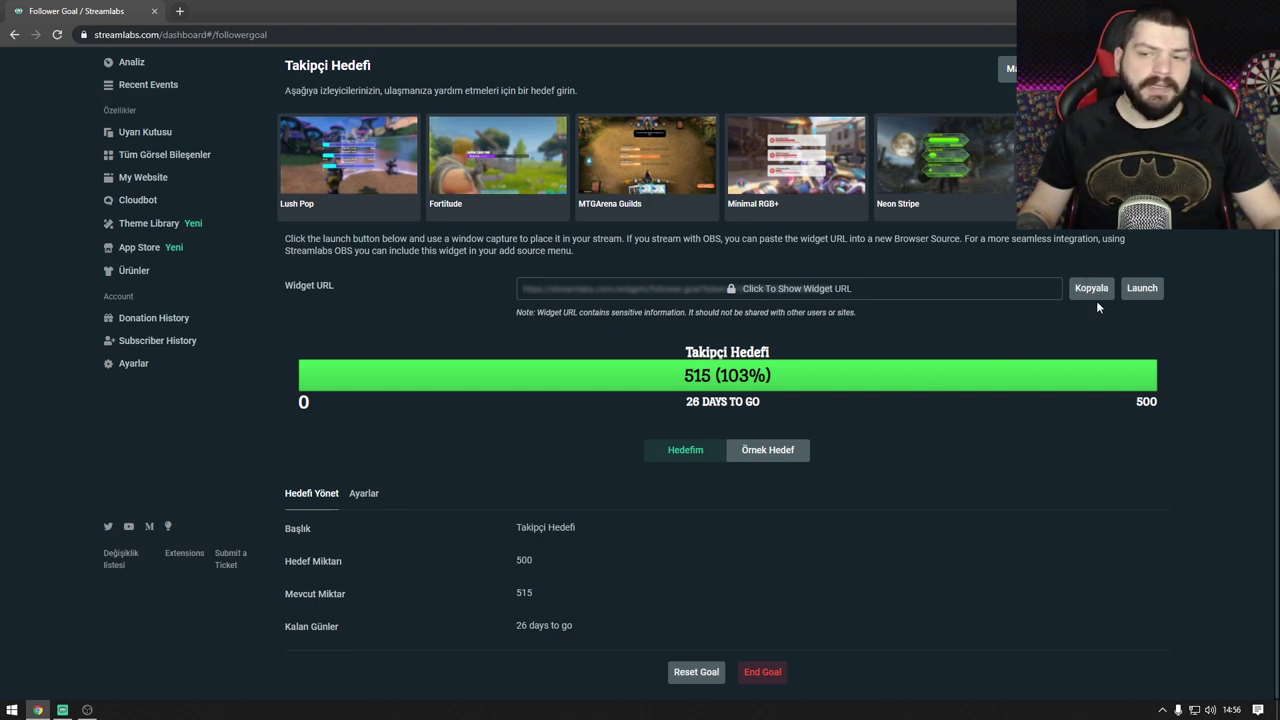
Step: Add a 'takipçi hedefi' follower-goal browser source and shrink it into the top-left corner
click(88, 709)
right_click(311, 643)
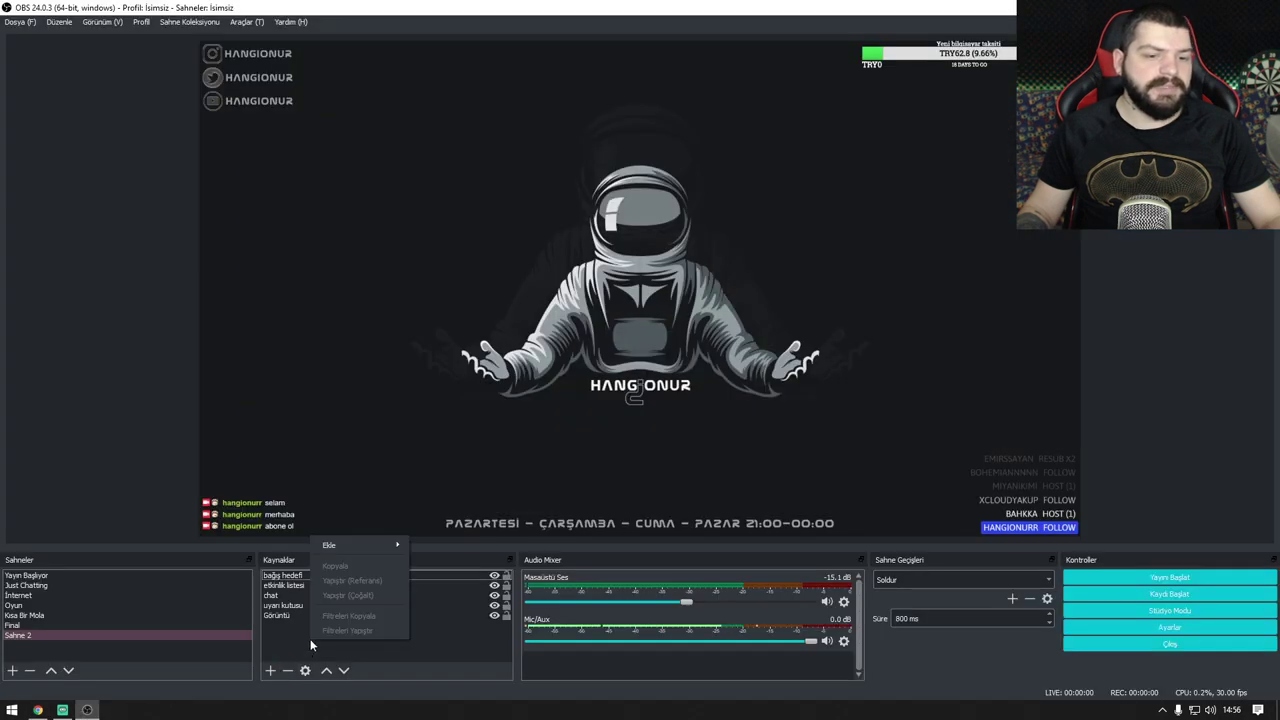
mouse_move(370, 545)
click(444, 637)
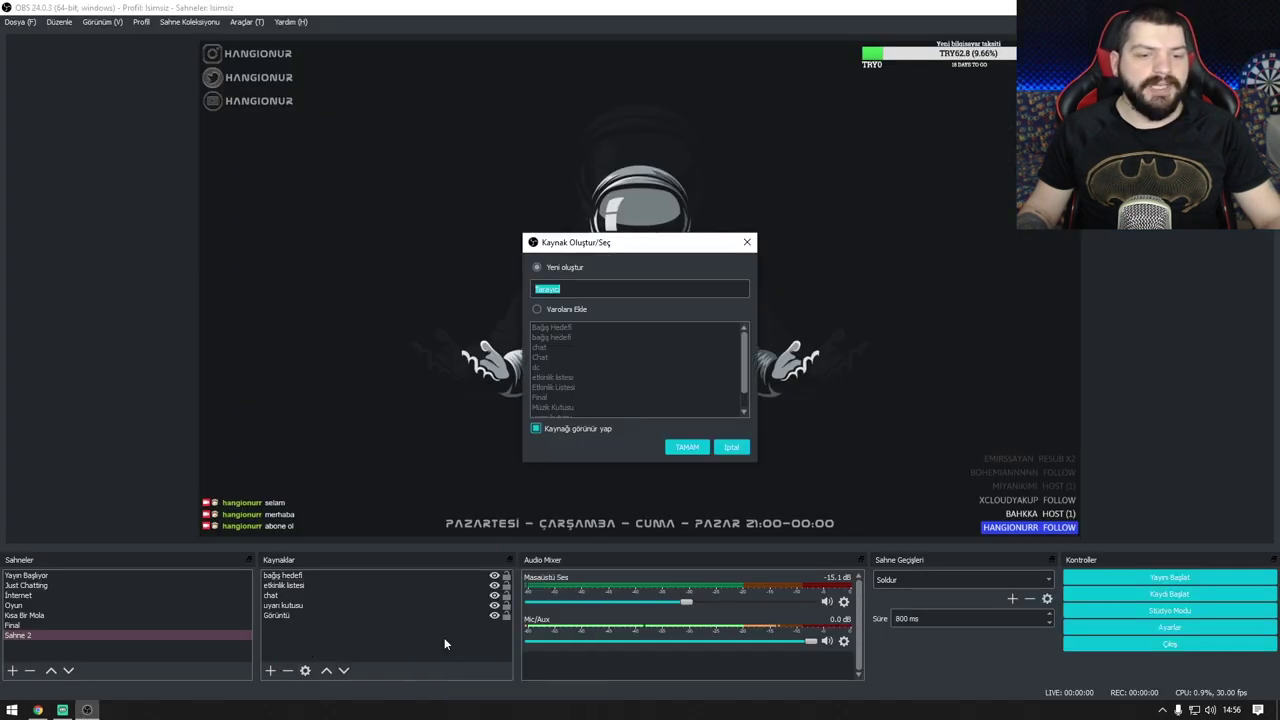
text(takip)
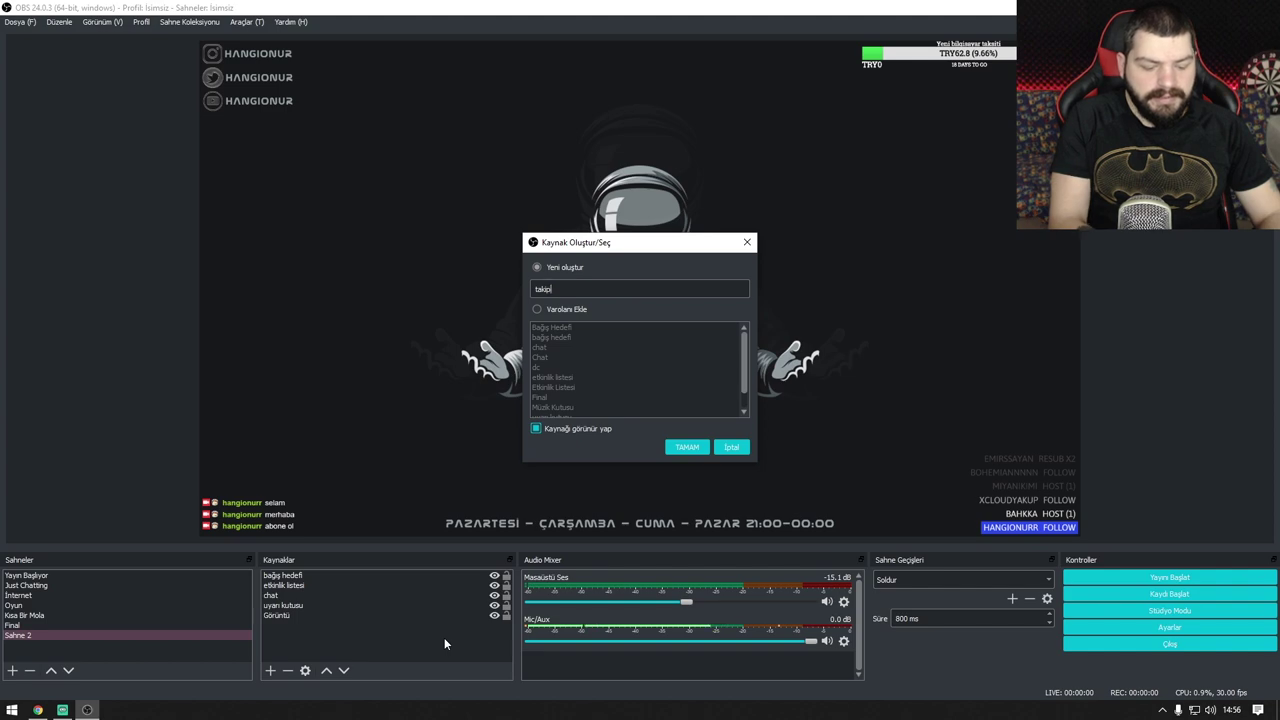
text(çi hedefi)
key(Return)
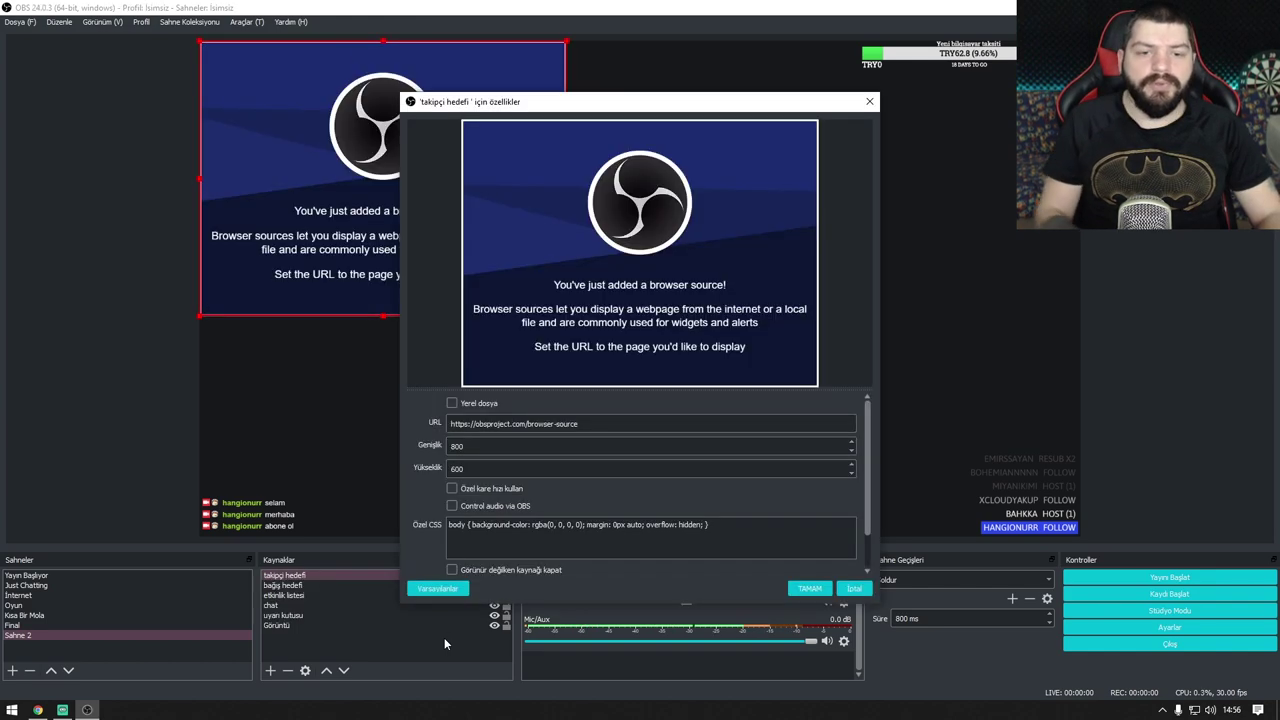
triple_click(527, 423)
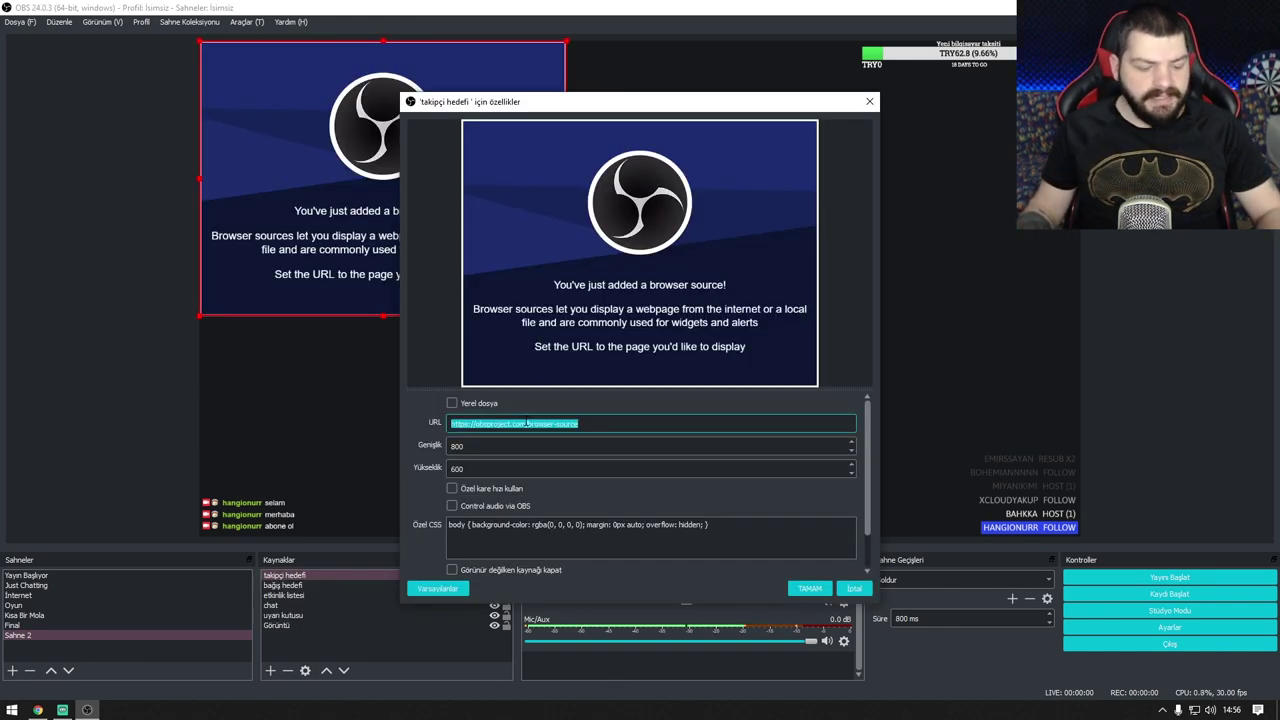
key(ctrl+v)
click(810, 588)
mouse_move(438, 247)
mouse_down()
mouse_move(450, 281)
mouse_move(509, 254)
mouse_move(518, 272)
mouse_move(439, 234)
mouse_up()
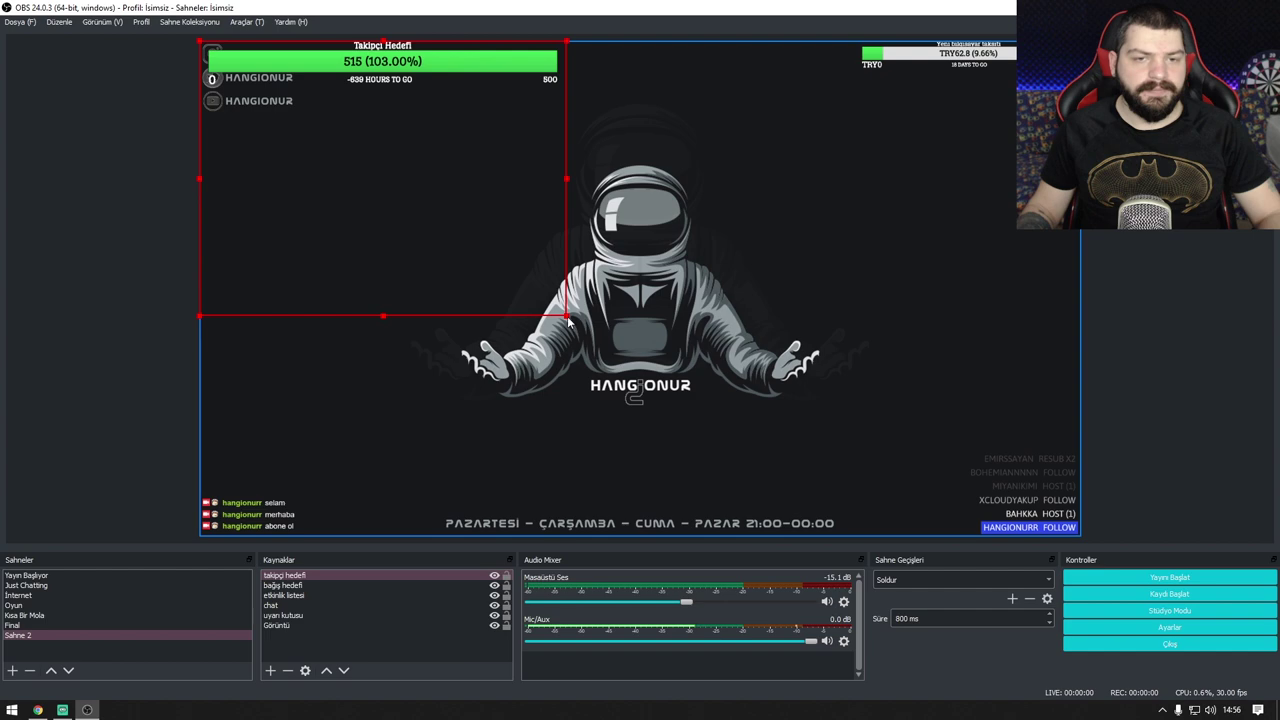
drag(567, 318, 346, 208)
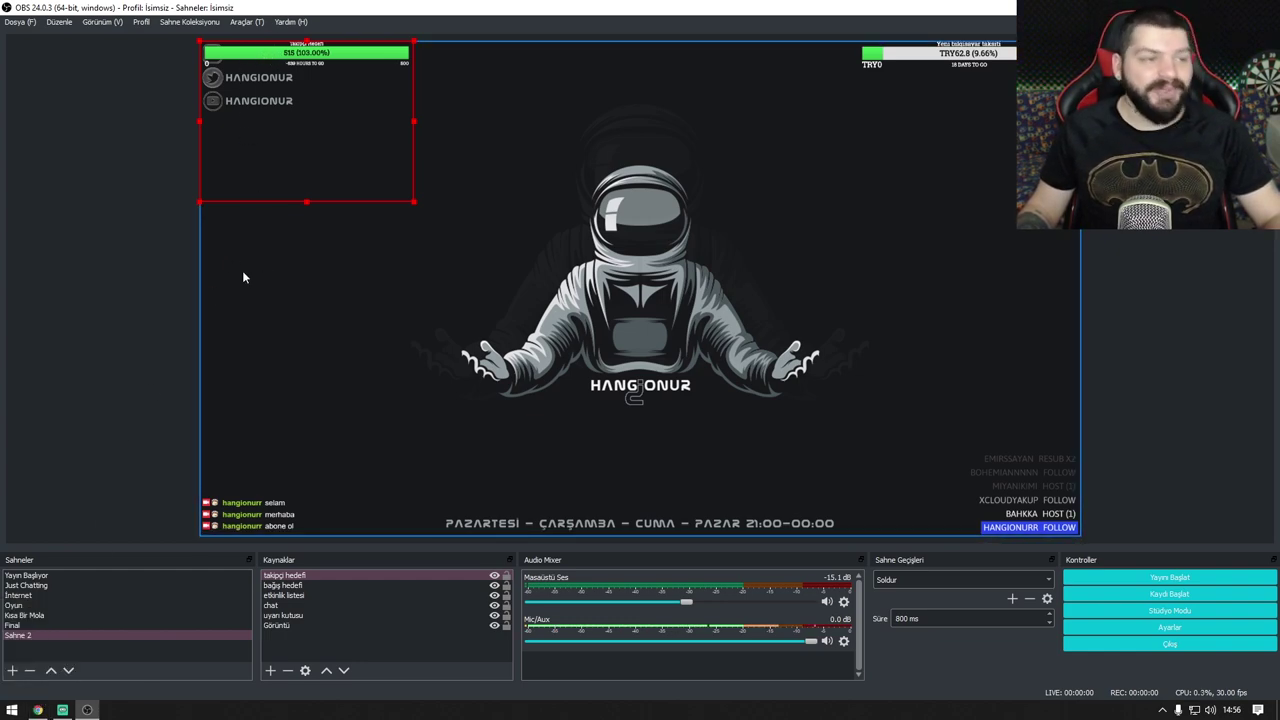
click(38, 710)
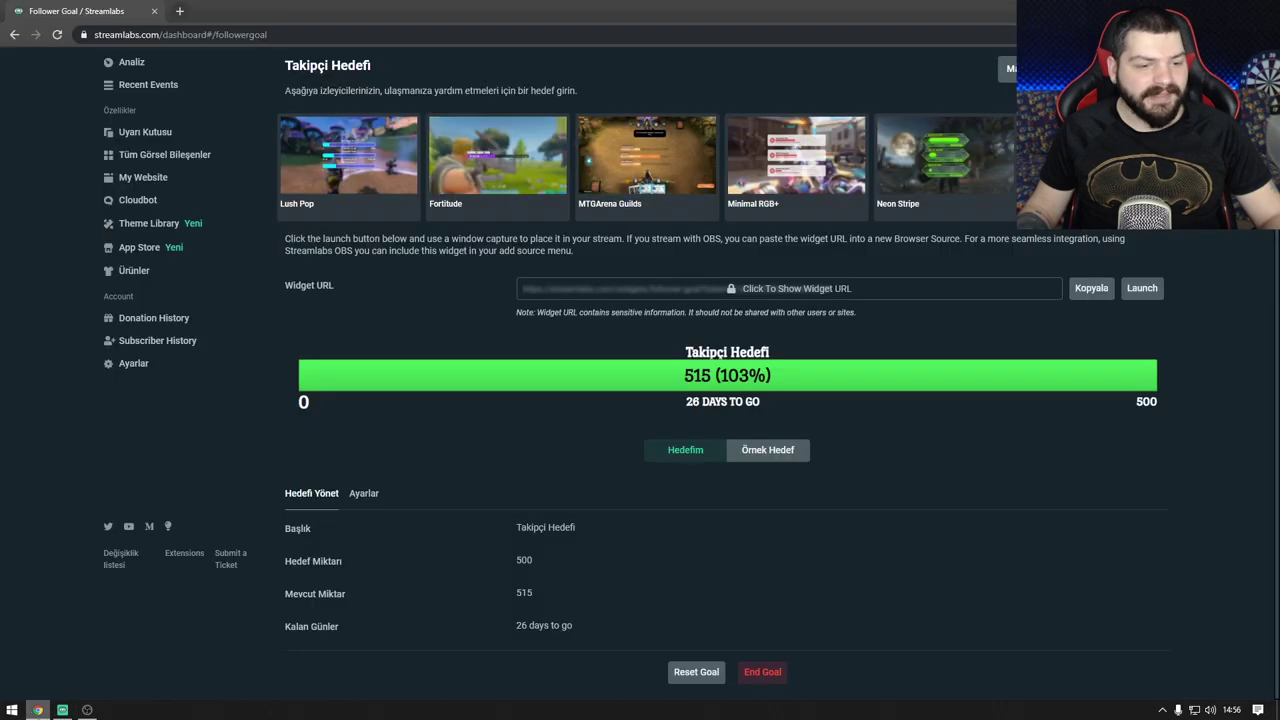
click(14, 34)
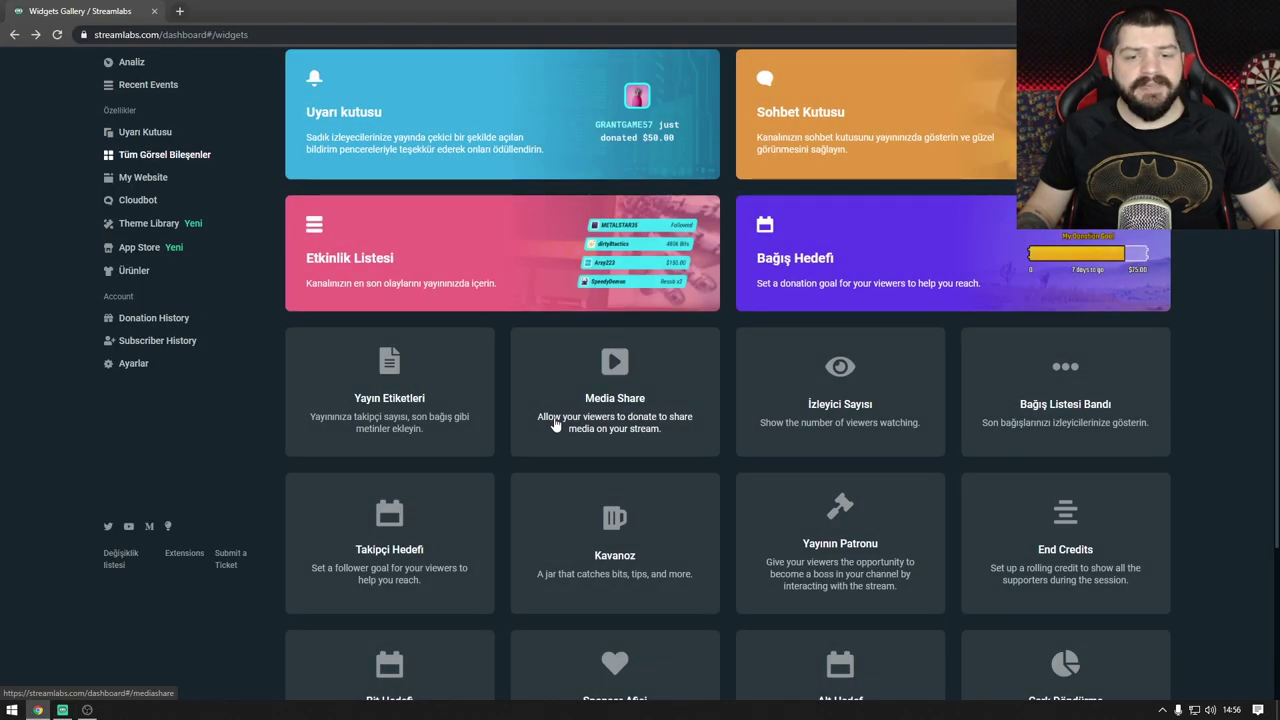
scroll(554, 426, down, 1)
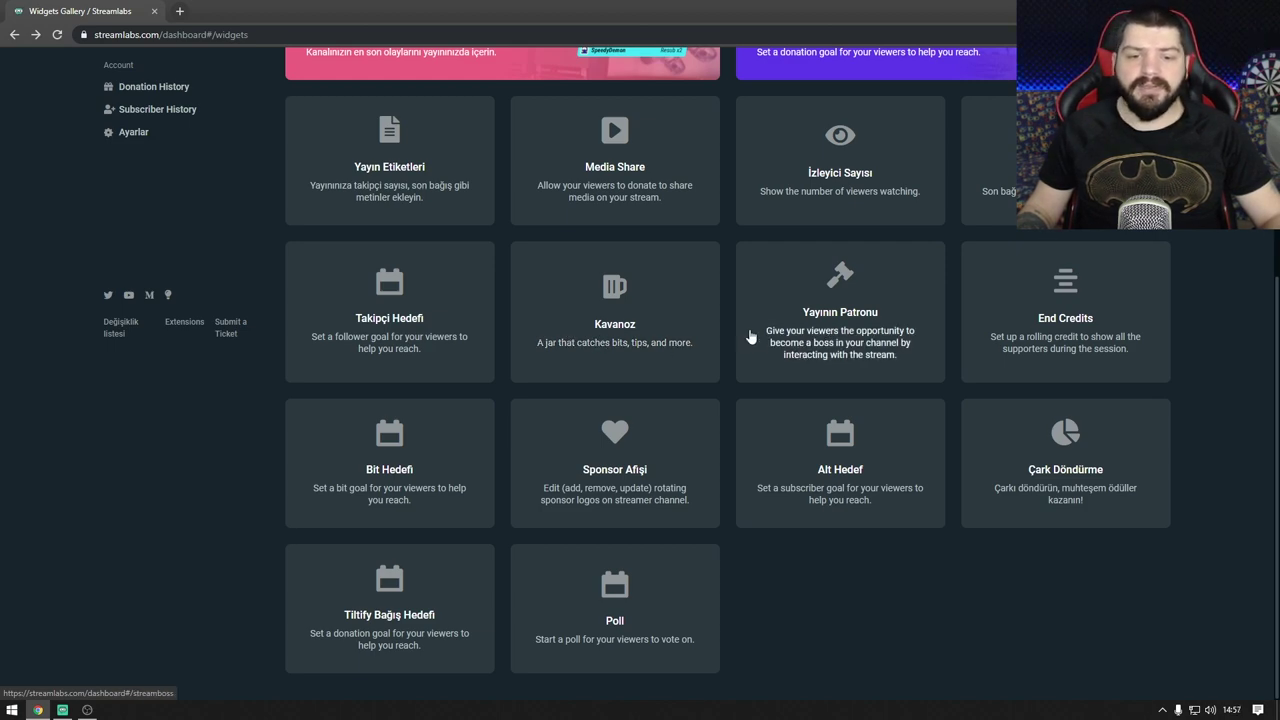
scroll(681, 511, up, 2)
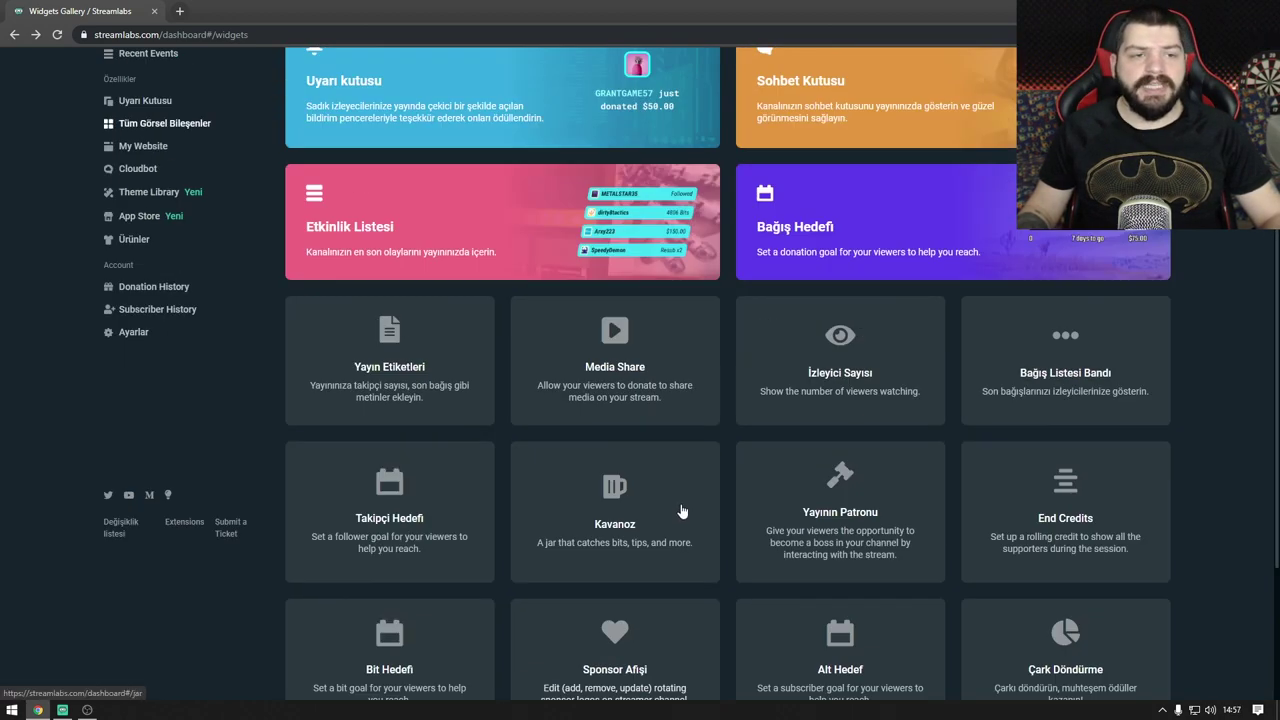
scroll(681, 511, up, 2)
click(87, 710)
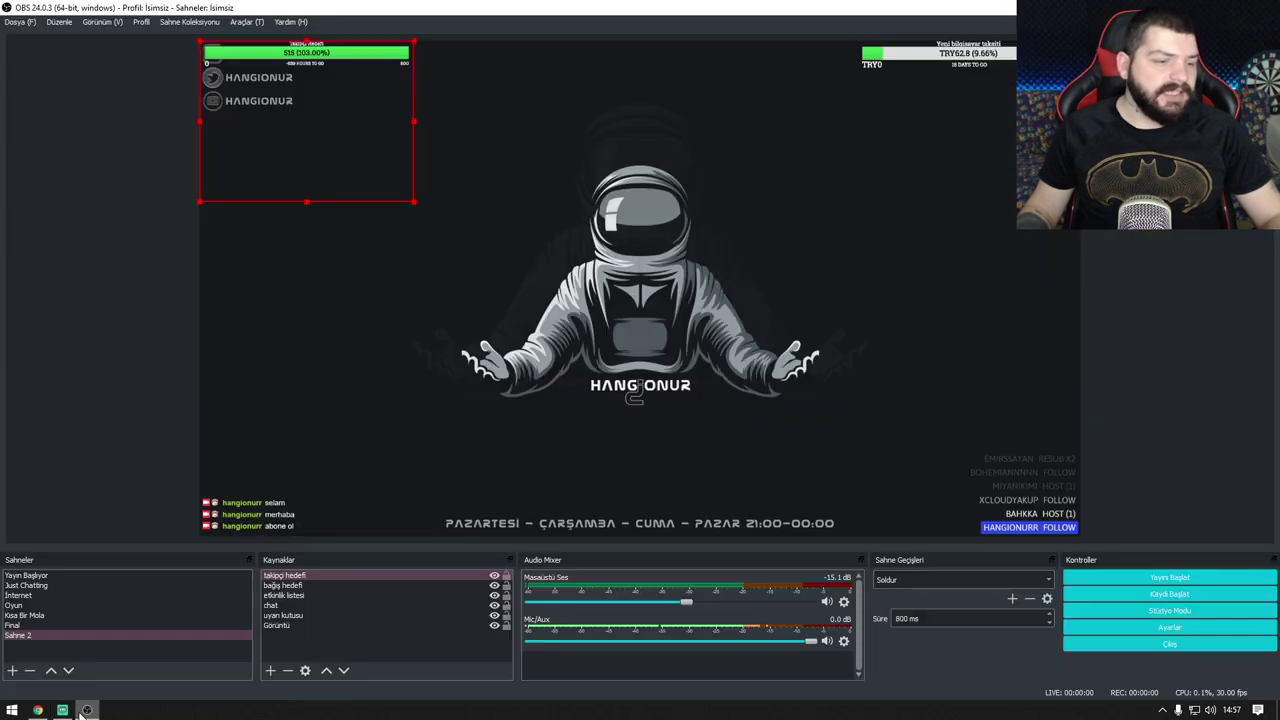
click(151, 231)
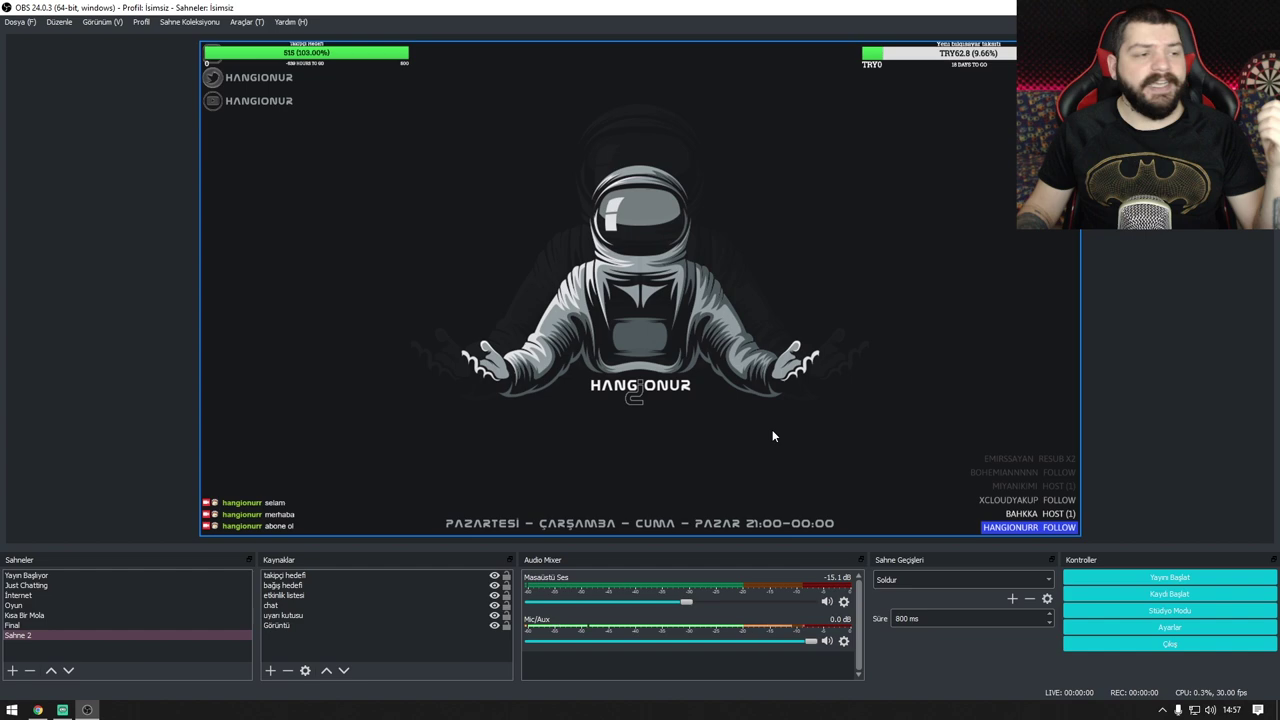
click(1025, 546)
right_click(1041, 523)
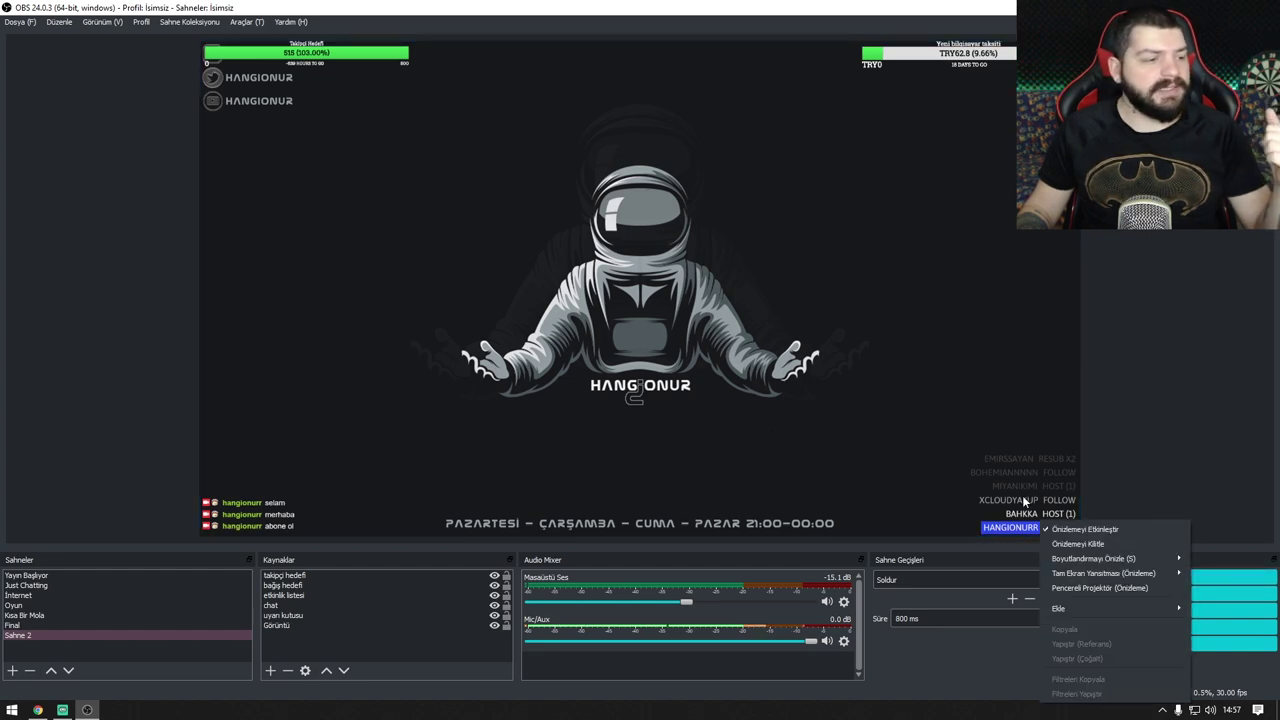
click(1206, 414)
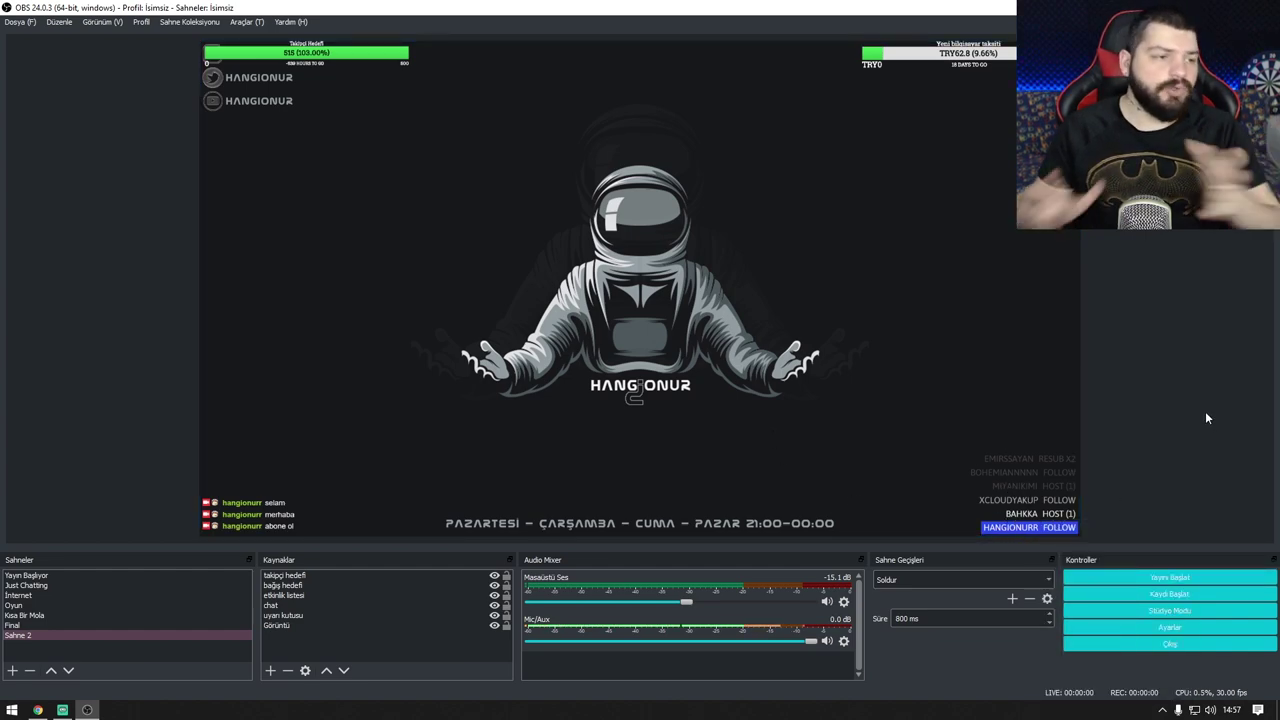